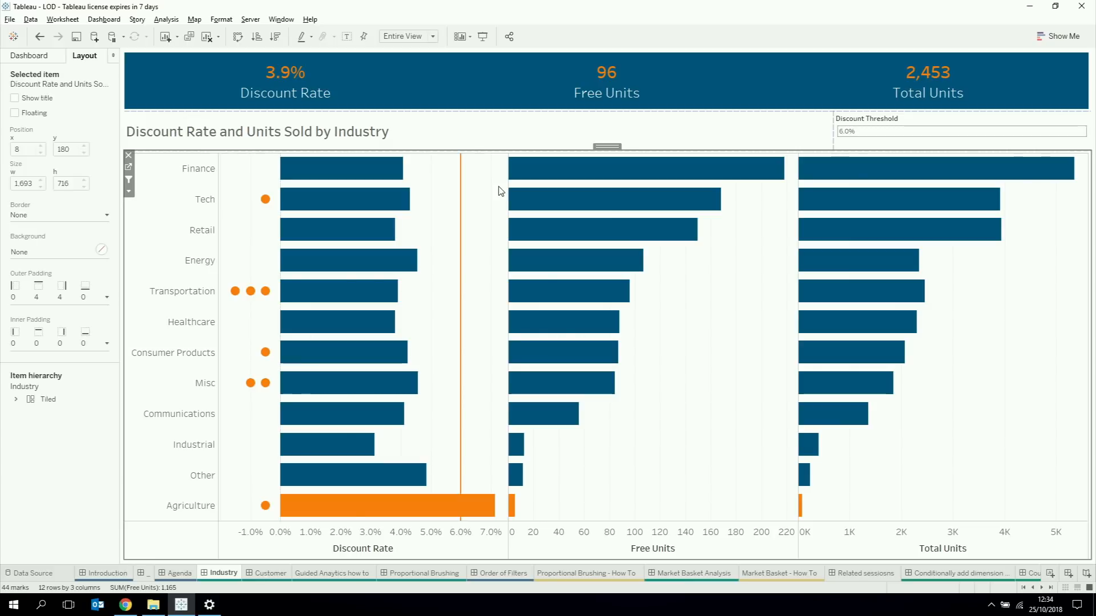
Step: Drill down from the Transportation discount rate bar to its customers, return to the Industry dashboard and clear the selection
{"action": "mouse_move", "coordinate": [462, 194]}
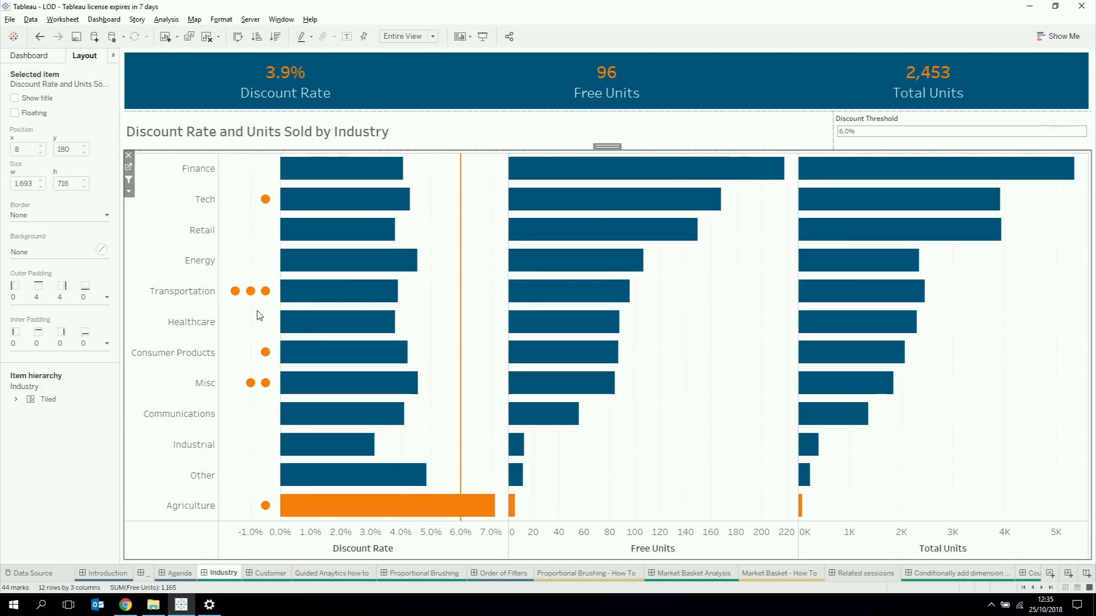
{"action": "mouse_move", "coordinate": [291, 298]}
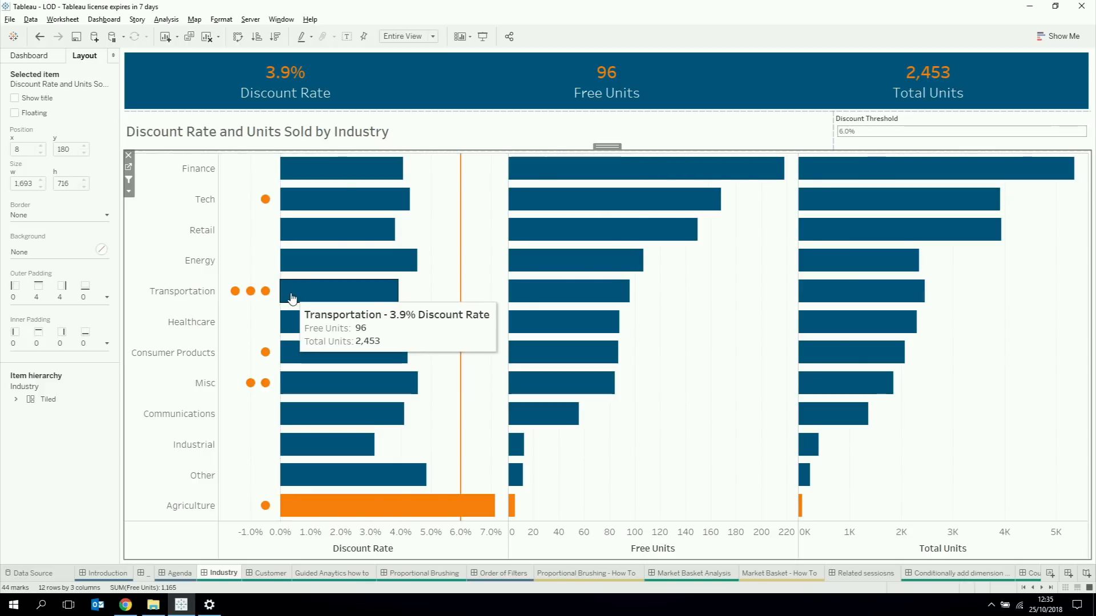
{"action": "left_click", "coordinate": [291, 298]}
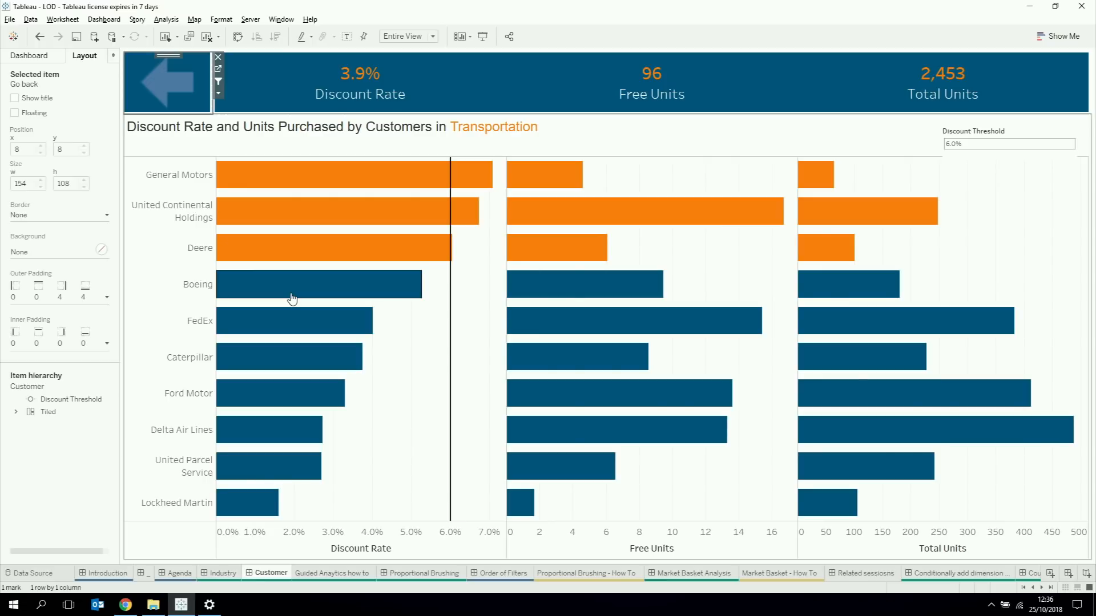
{"action": "left_click", "coordinate": [196, 100]}
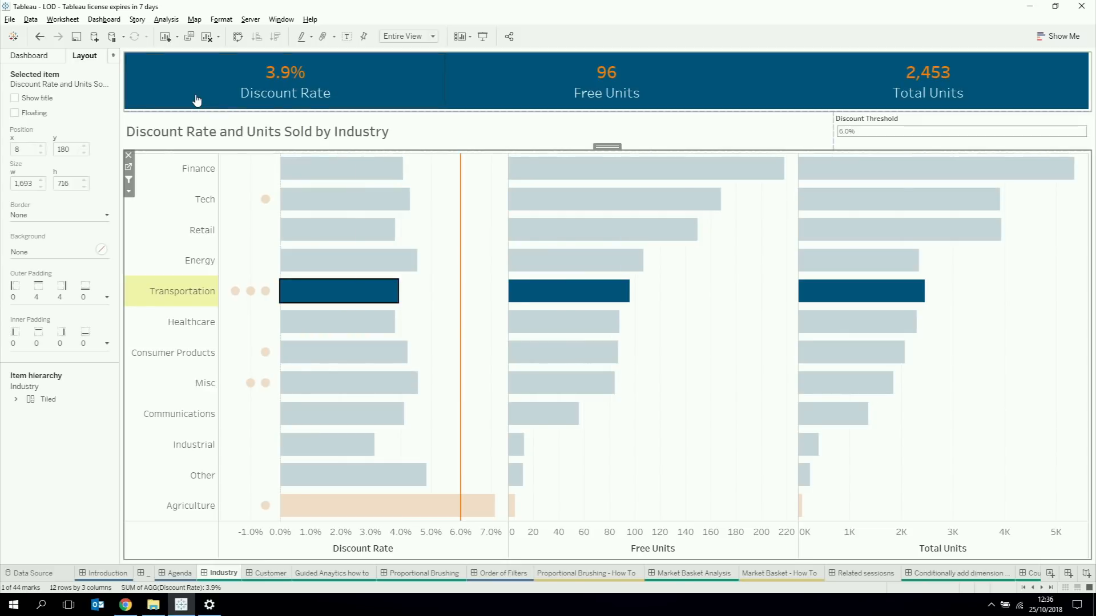
{"action": "left_click", "coordinate": [436, 308]}
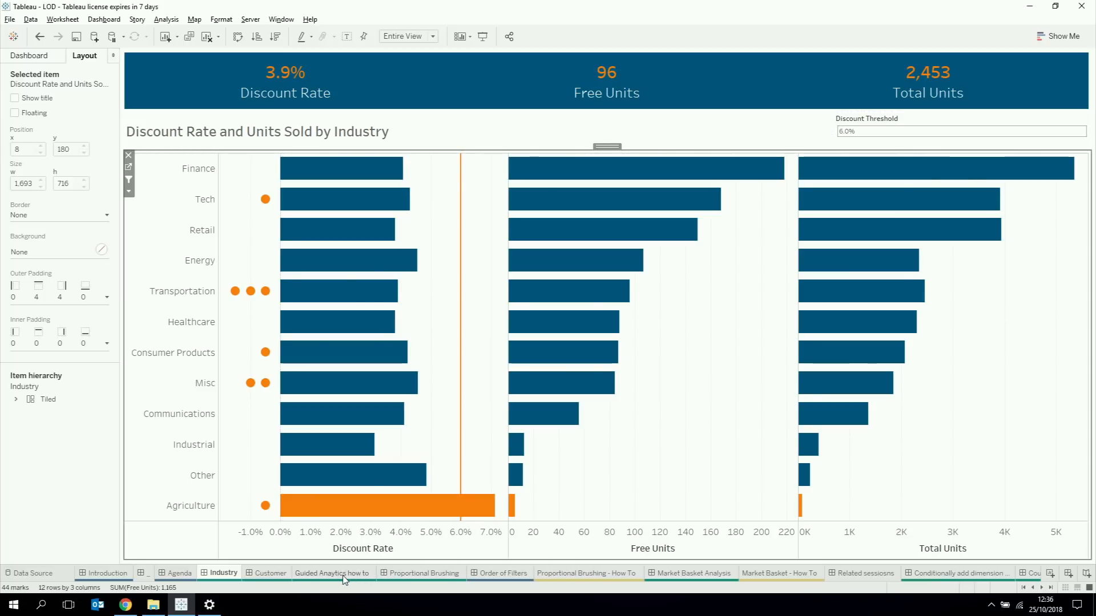
Step: Open the Proportional Brushing dashboard and filter its Market to EU
{"action": "left_click", "coordinate": [408, 578]}
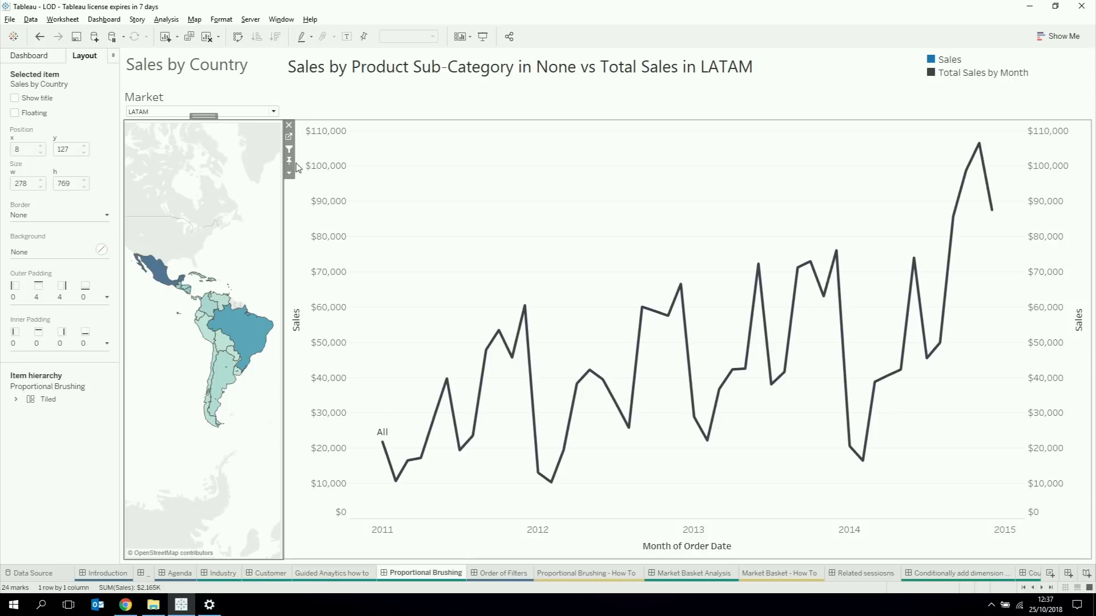
{"action": "left_click", "coordinate": [168, 112]}
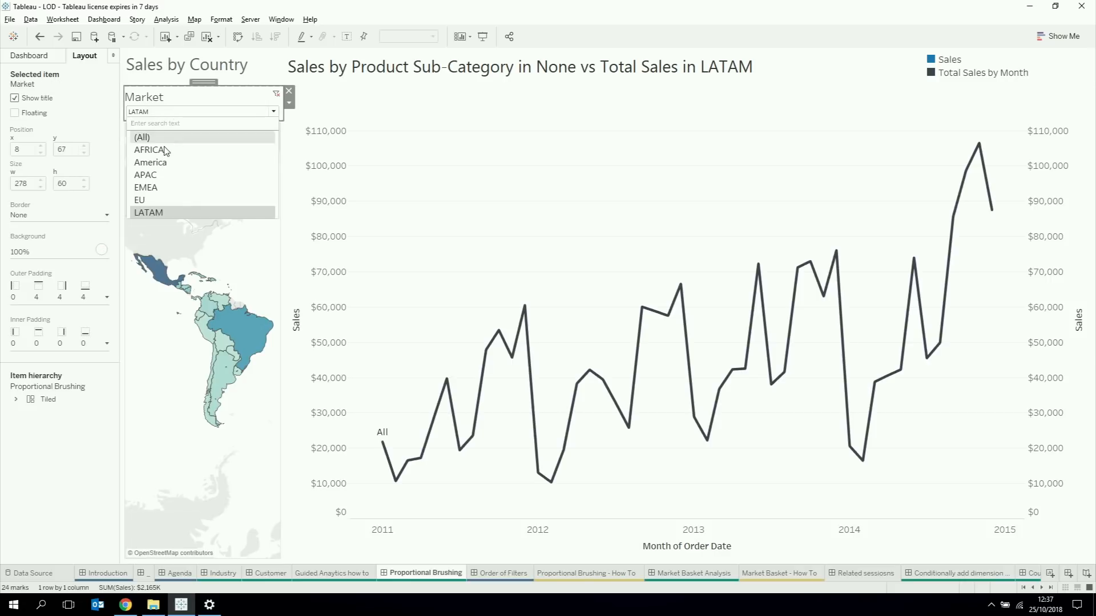
{"action": "left_click", "coordinate": [140, 200]}
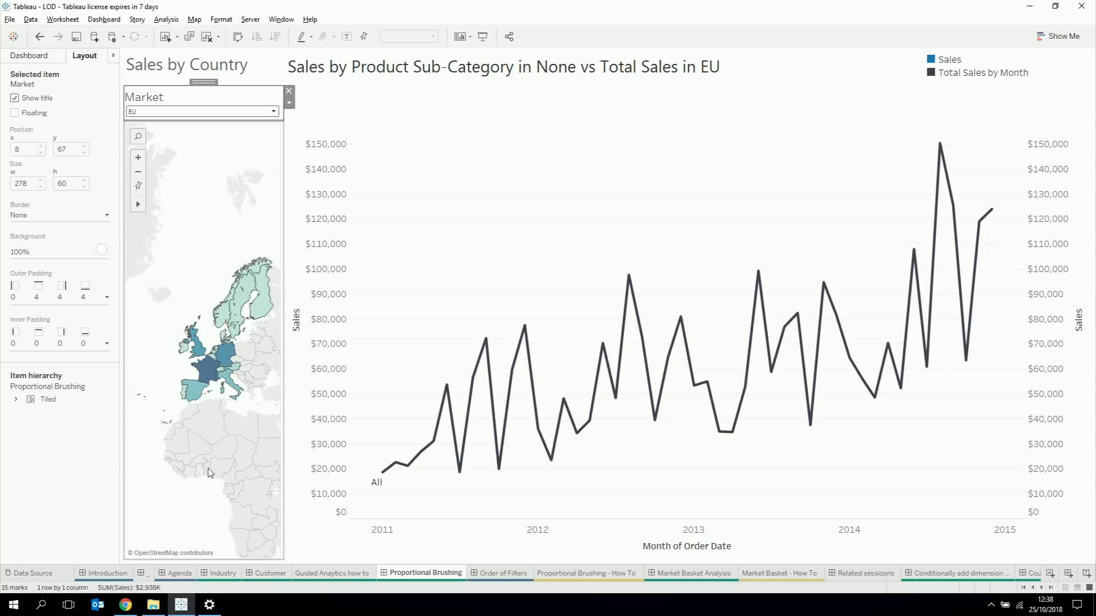
Step: Select Italy on the Sales by Country map, clear it and select it again to compare its sales with the EU total
{"action": "left_click", "coordinate": [229, 384]}
{"action": "left_click", "coordinate": [229, 383]}
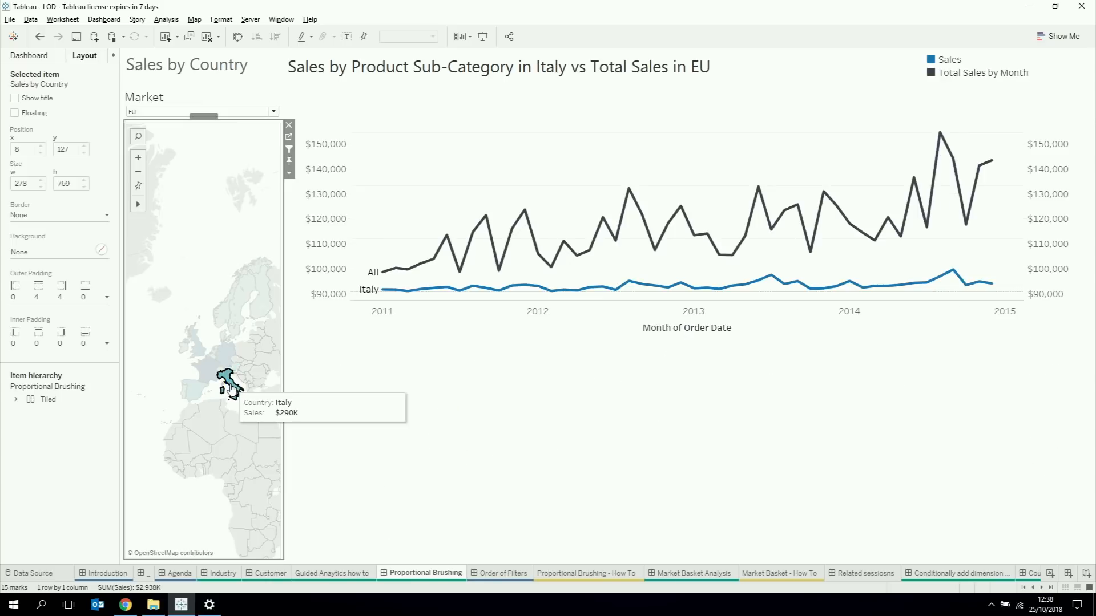
{"action": "left_click", "coordinate": [185, 425]}
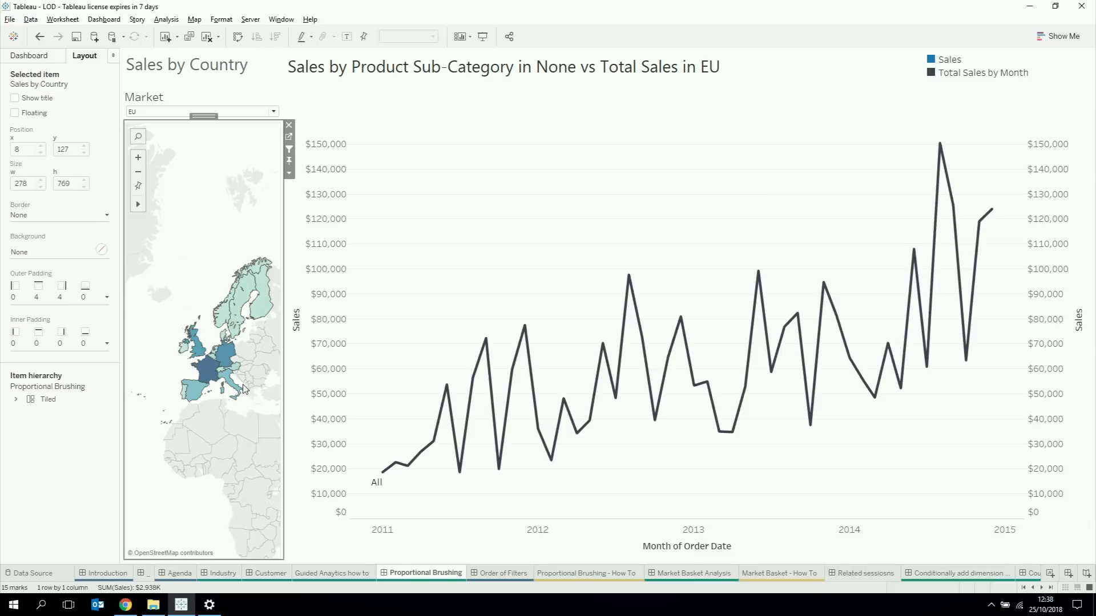
{"action": "left_click", "coordinate": [236, 390]}
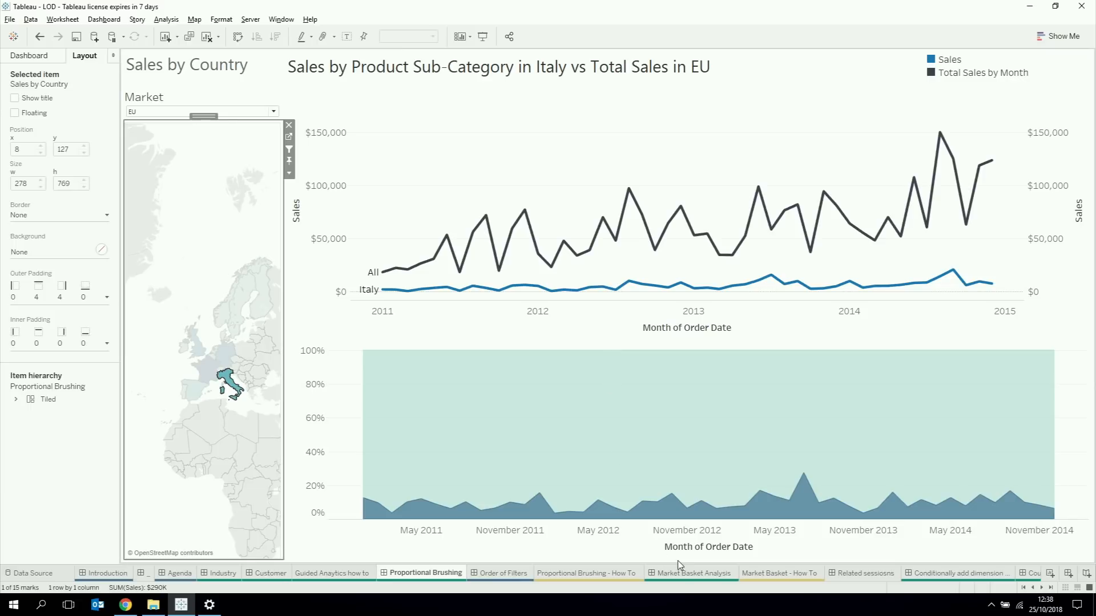
Step: Open the Proportional Brushing - How To worksheet with the monthly sales line chart
{"action": "left_click", "coordinate": [585, 575]}
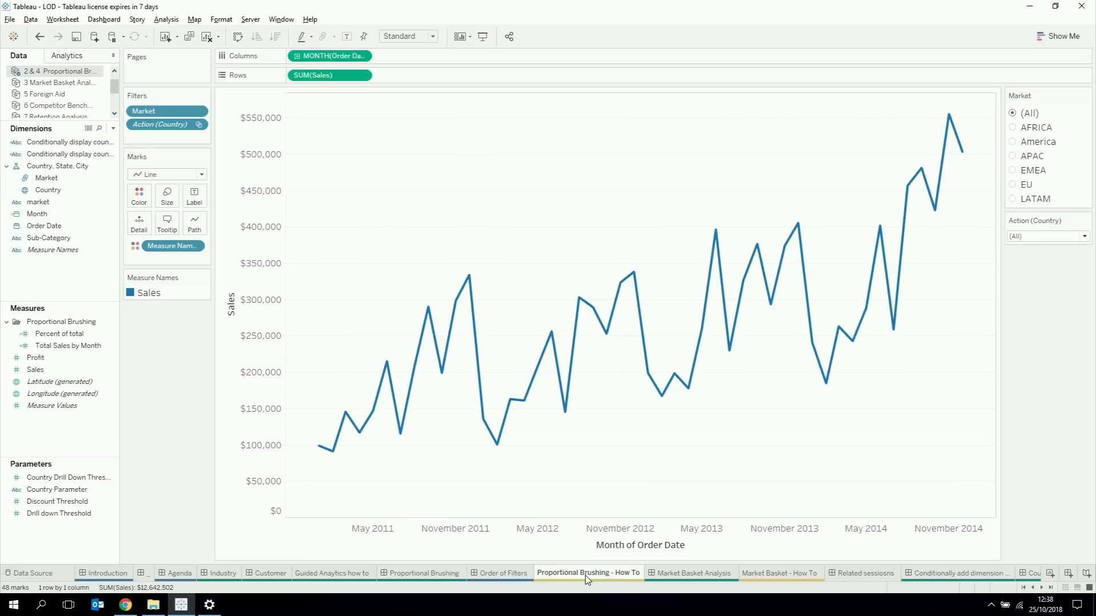
{"action": "mouse_move", "coordinate": [498, 578]}
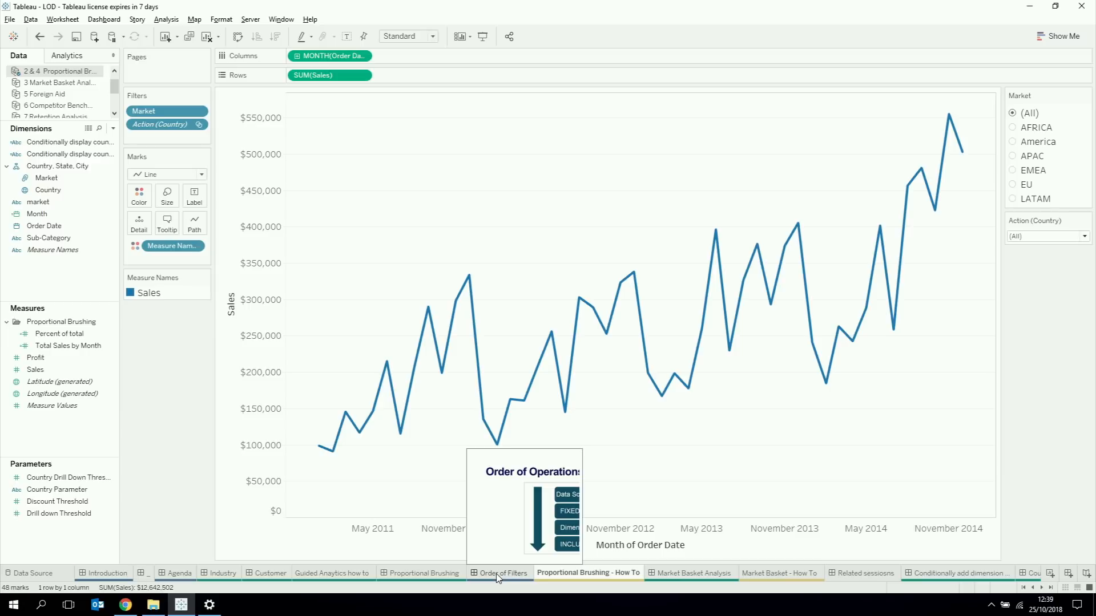
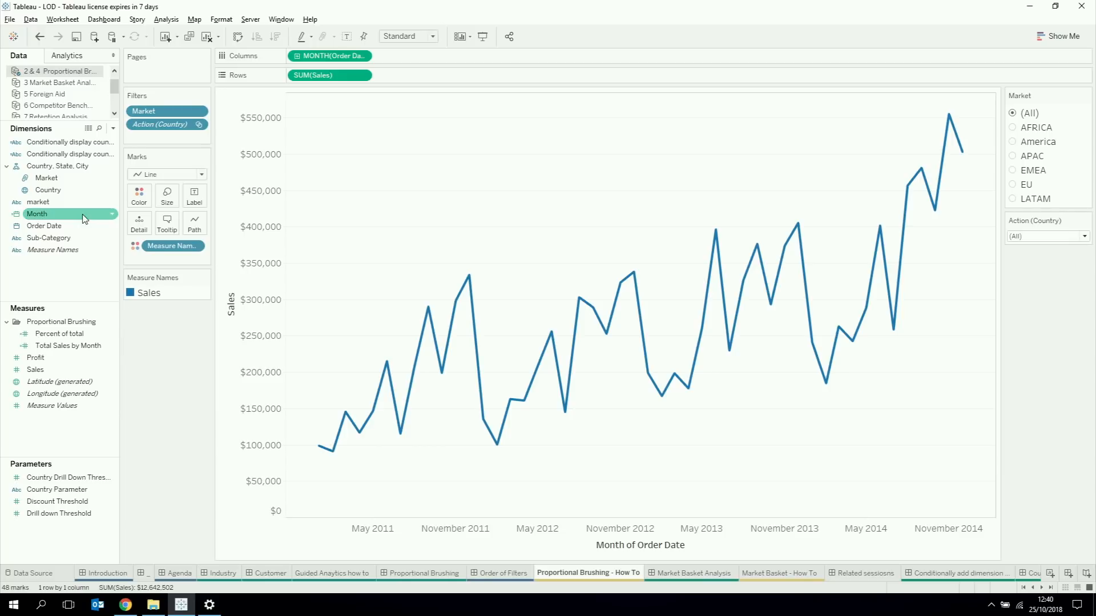
Step: Create a calculated field with the formula { FIXED DATETRUNC('month', [Order Date]): SUM([Sales])}
{"action": "left_click", "coordinate": [113, 128]}
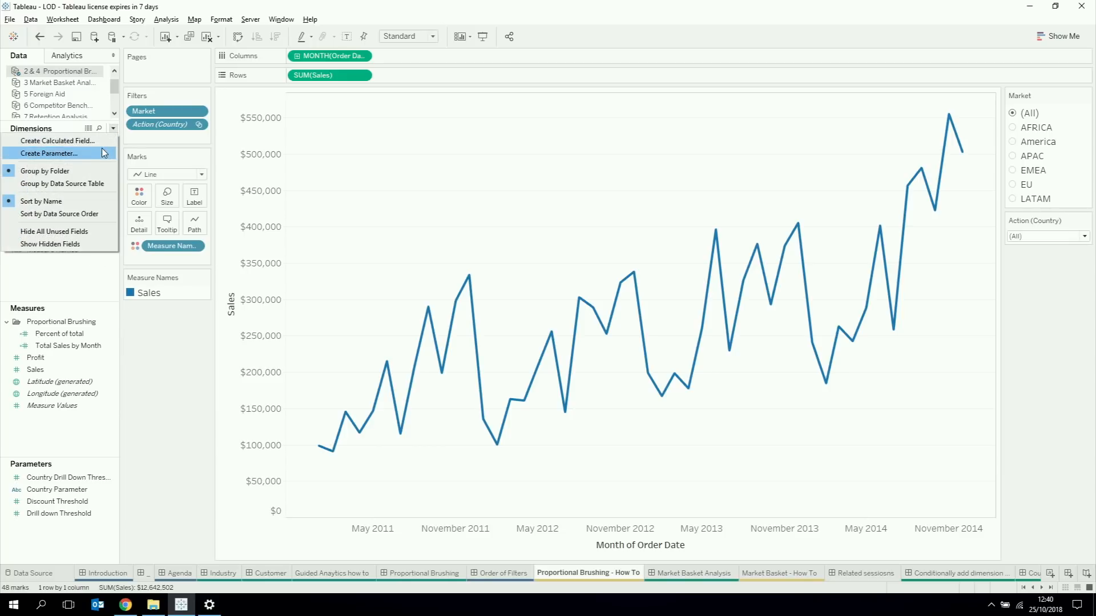
{"action": "left_click", "coordinate": [99, 141]}
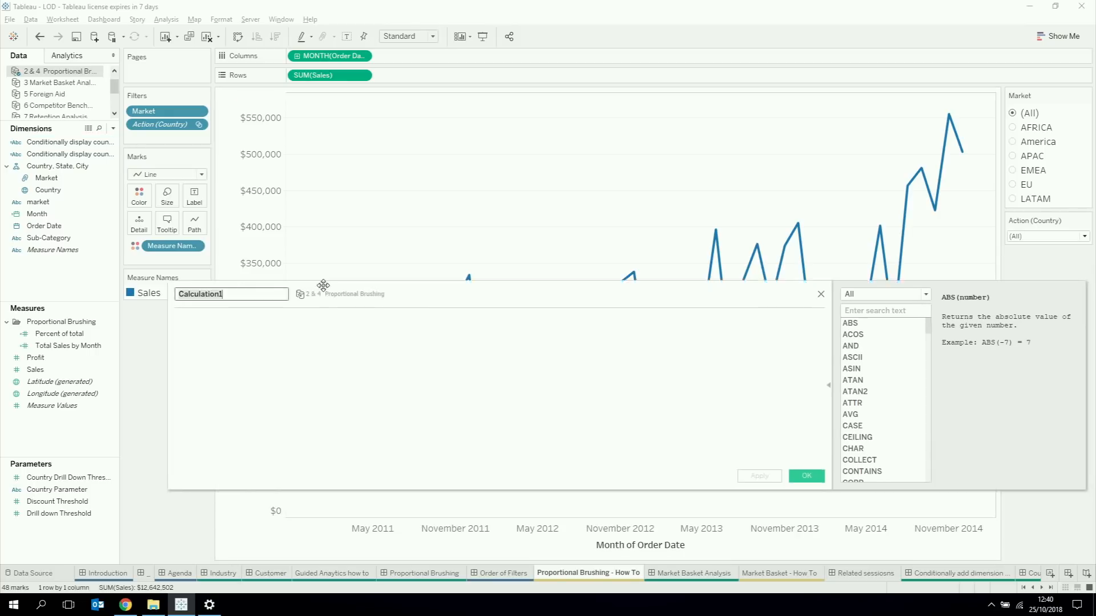
{"action": "left_click", "coordinate": [323, 309]}
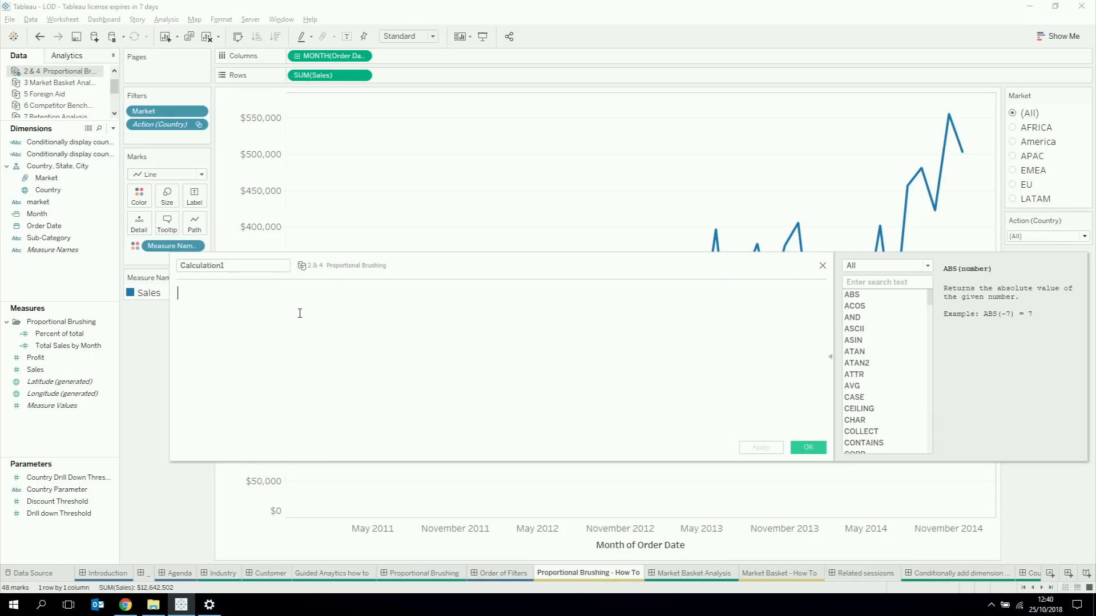
{"action": "type", "text": "{ F"}
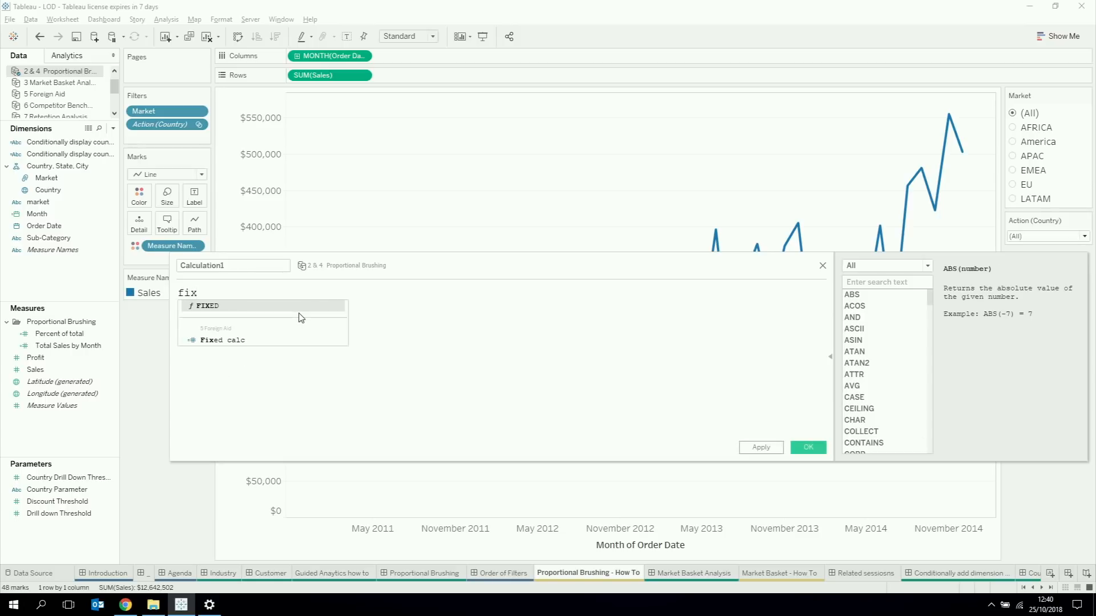
{"action": "key", "text": "Return"}
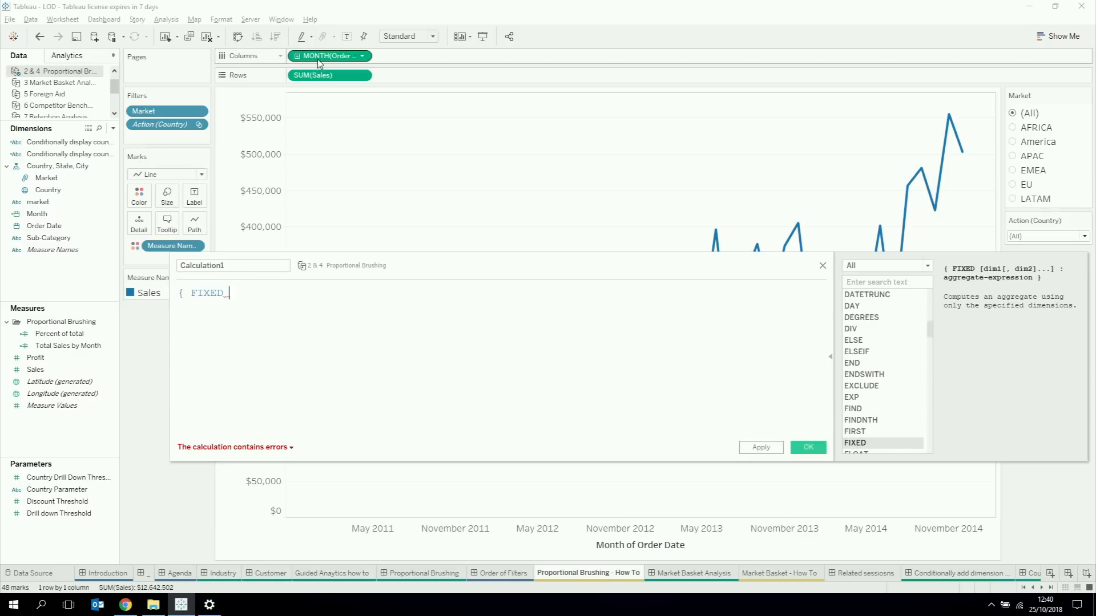
{"action": "left_click_drag", "start_coordinate": [318, 59], "coordinate": [292, 308]}
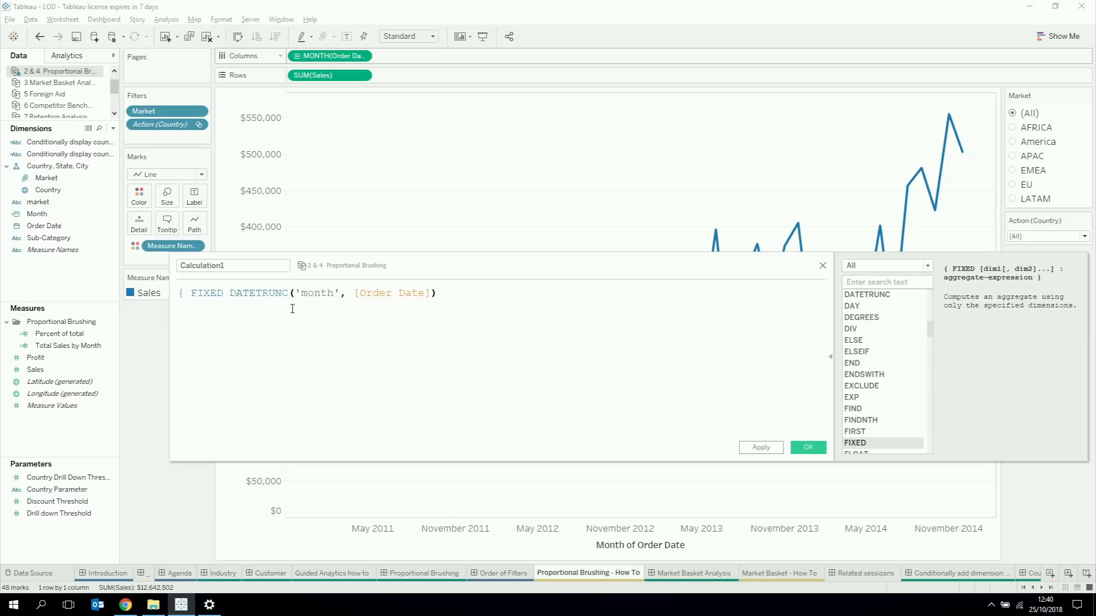
{"action": "type", "text": ":"}
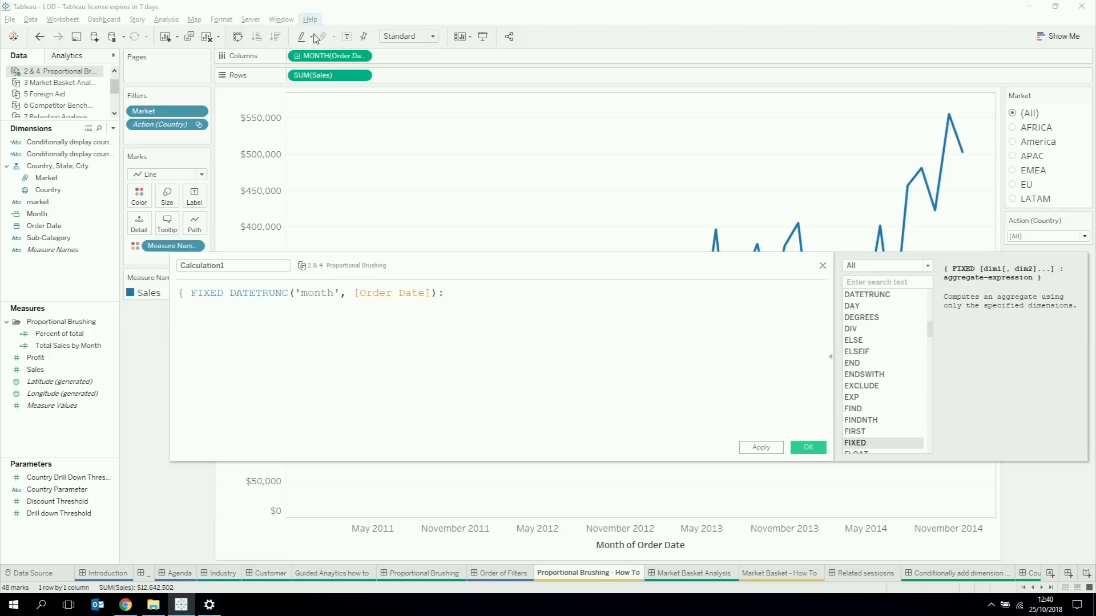
{"action": "left_click_drag", "start_coordinate": [329, 75], "coordinate": [479, 313]}
{"action": "type", "text": "}"}
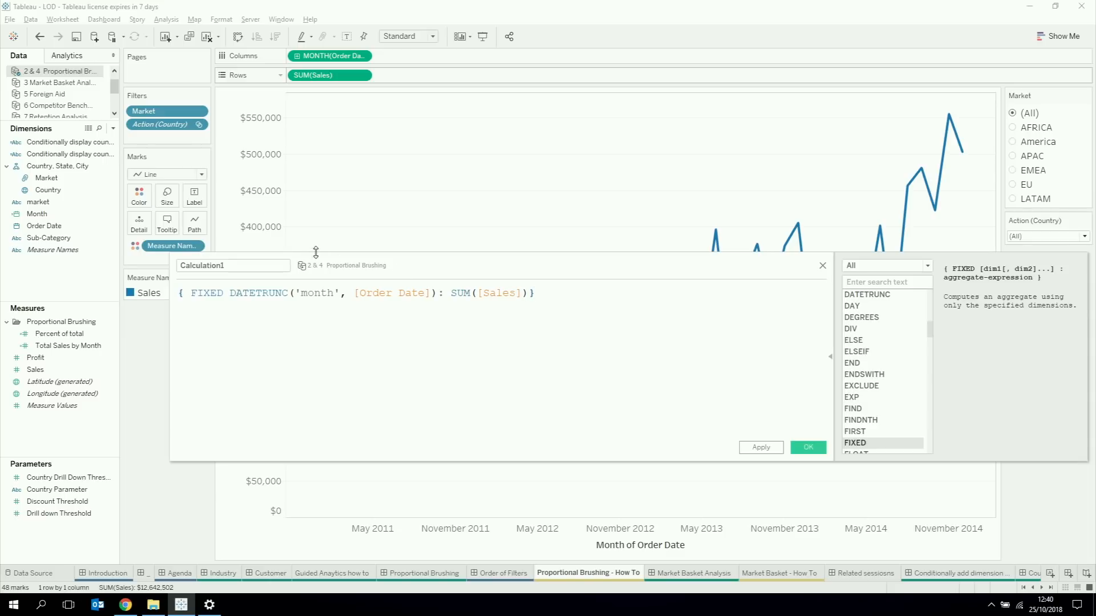
Step: Name the calculation fixed sales, save it and add it to the rows after SUM(Sales)
{"action": "double_click", "coordinate": [264, 270]}
{"action": "type", "text": "fix"}
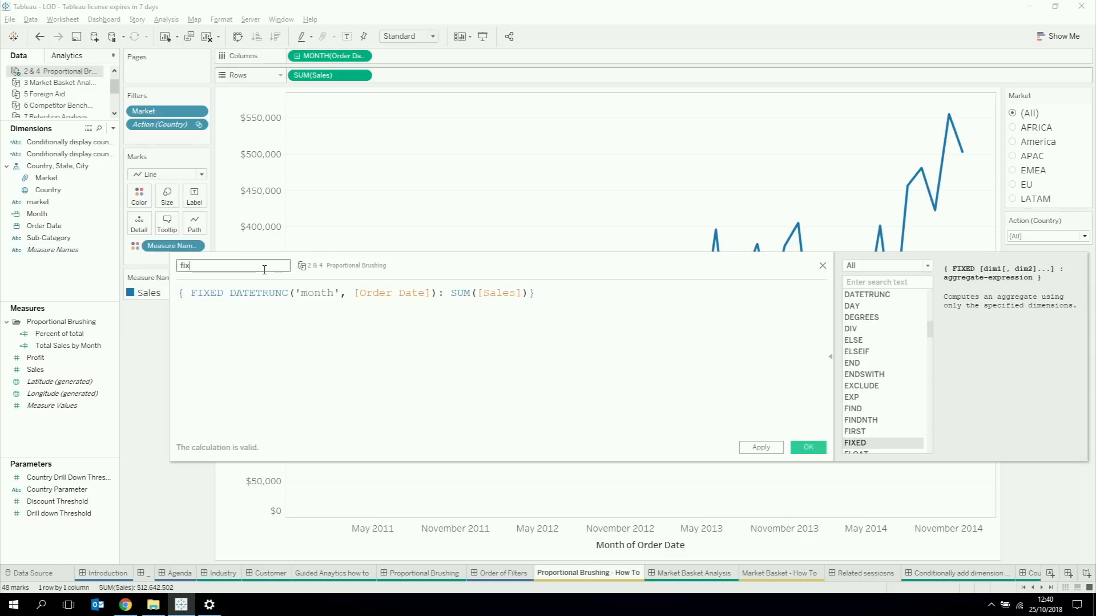
{"action": "type", "text": "ed sales"}
{"action": "left_click", "coordinate": [802, 450]}
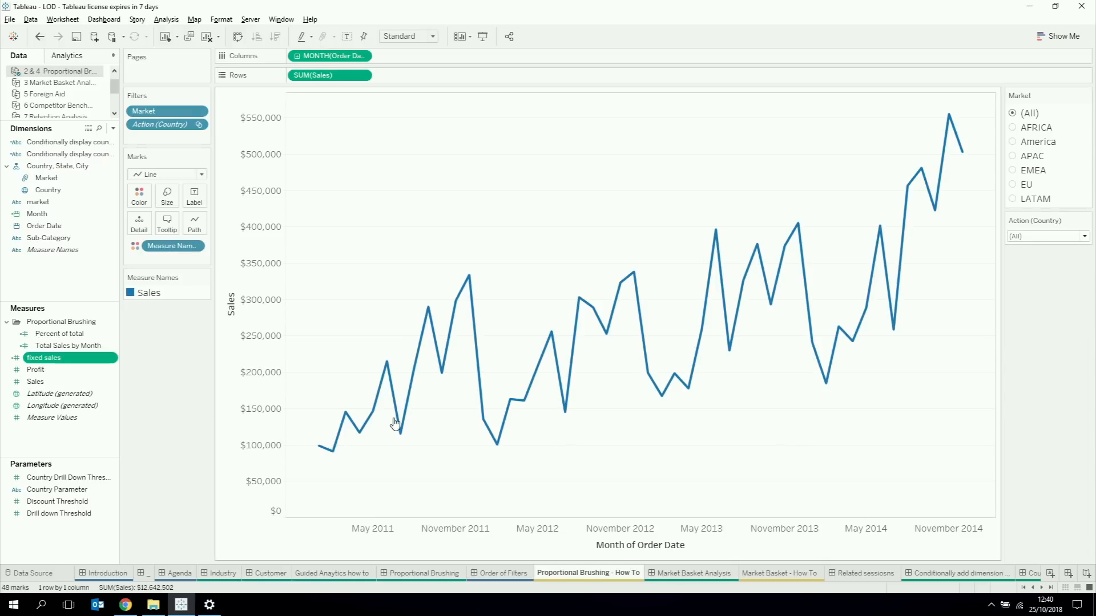
{"action": "left_click_drag", "start_coordinate": [52, 363], "coordinate": [422, 79]}
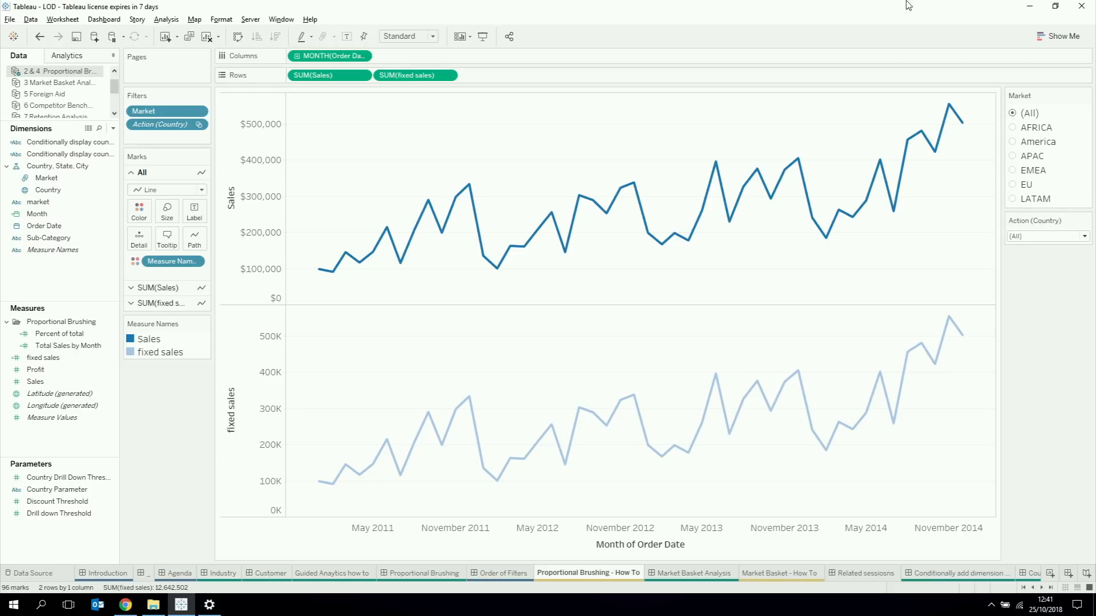
Step: Filter the charts to the EU market and add the Market filter to context
{"action": "left_click", "coordinate": [1014, 184]}
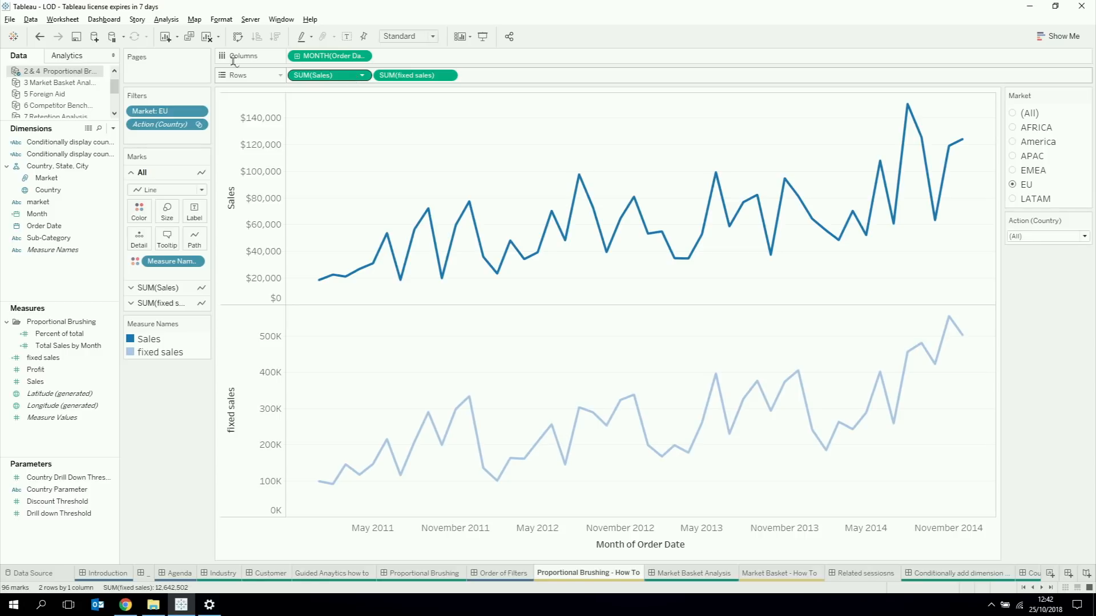
{"action": "right_click", "coordinate": [150, 111]}
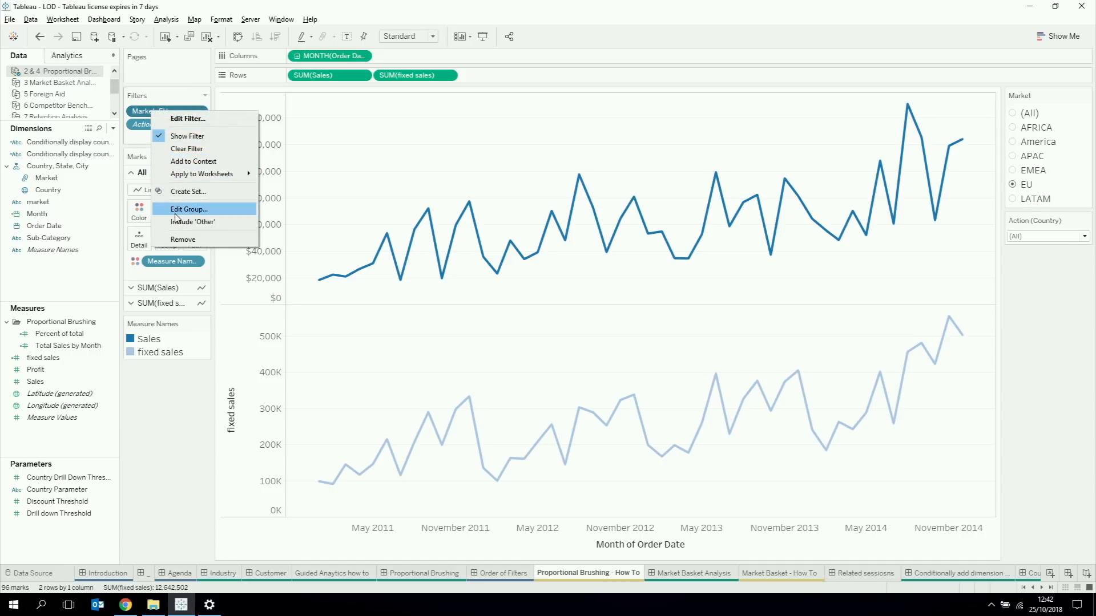
{"action": "left_click", "coordinate": [192, 161]}
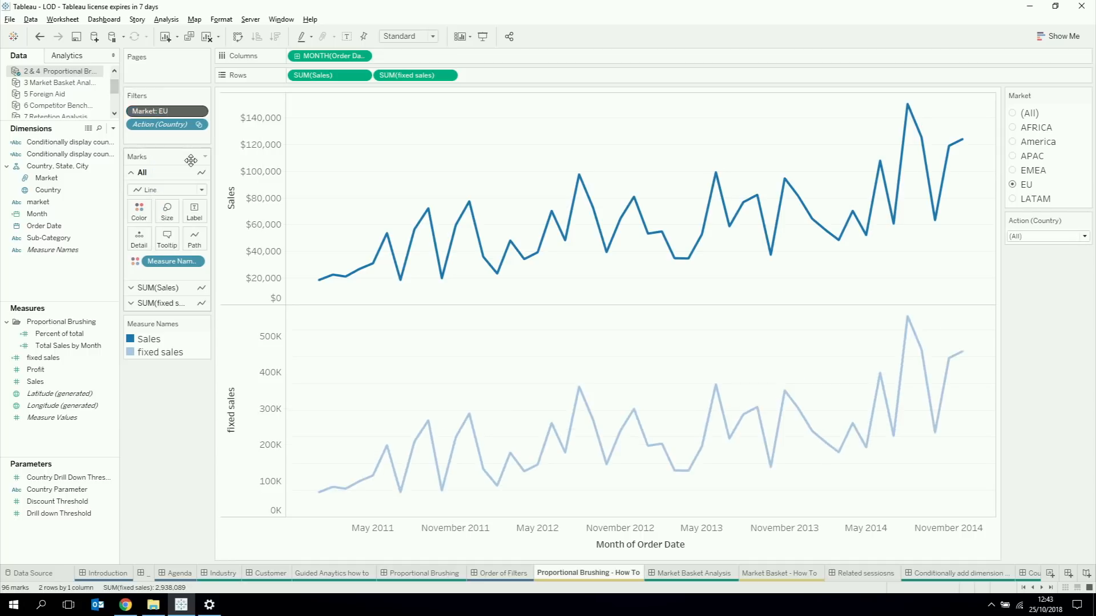
Step: Switch the Market filter to EMEA and back to EU, and set the Country action filter to Italy
{"action": "left_click", "coordinate": [1014, 170]}
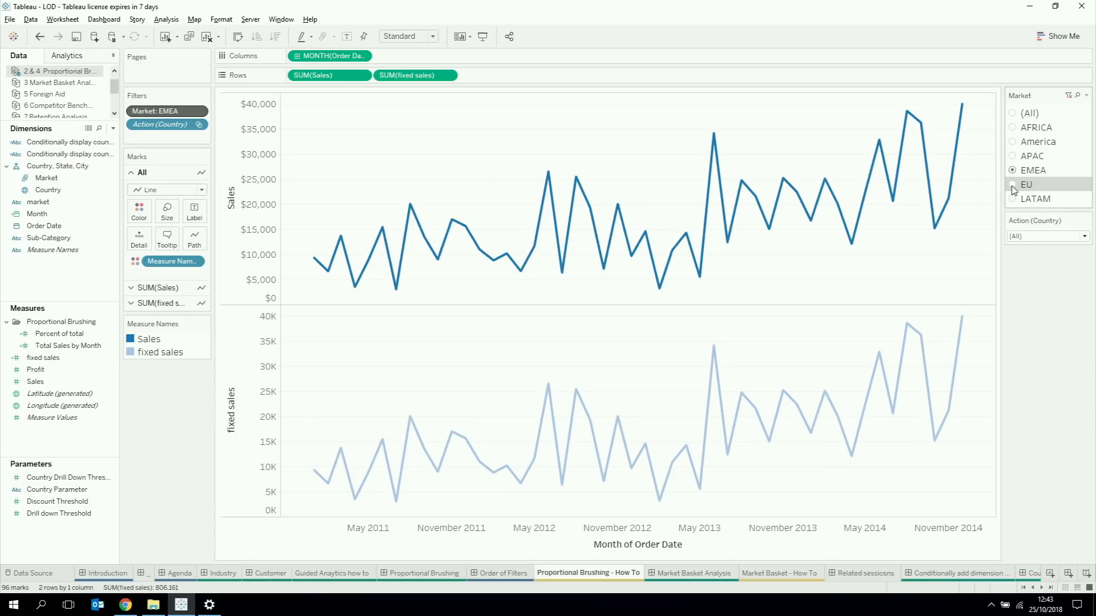
{"action": "left_click", "coordinate": [1014, 186]}
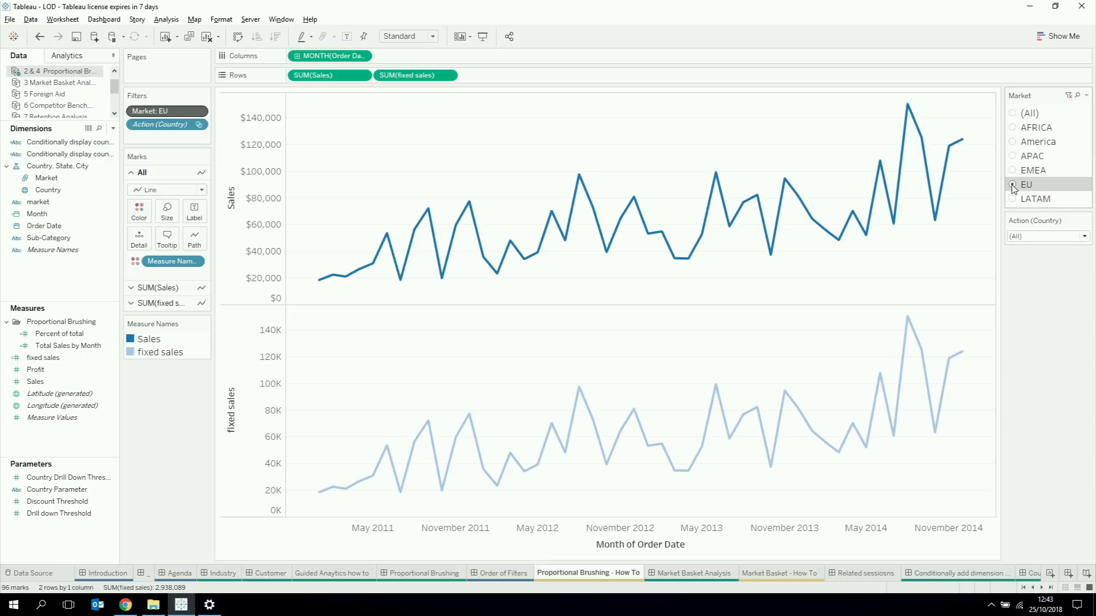
{"action": "left_click", "coordinate": [1035, 239]}
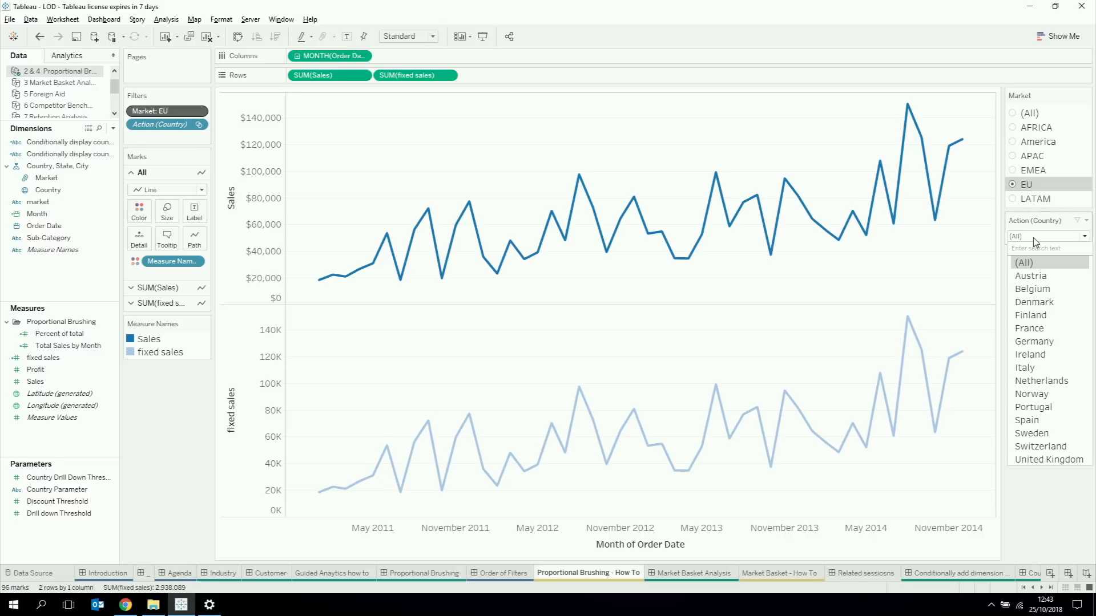
{"action": "left_click", "coordinate": [1050, 369]}
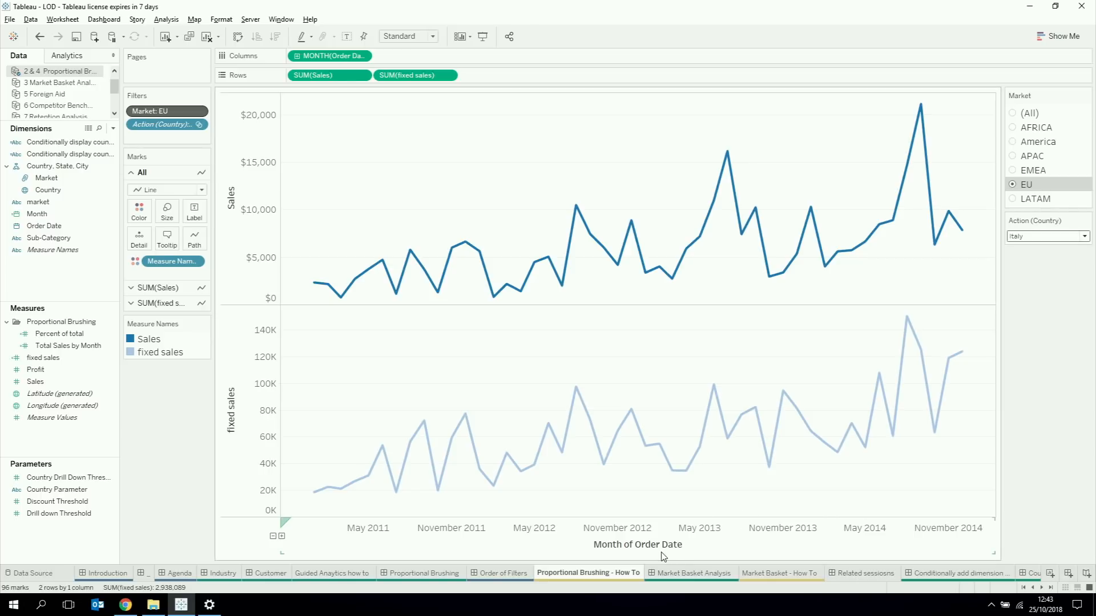
Step: Return to the Proportional Brushing dashboard, clear the Italy selection and select Germany on the map to compare its sales with the EU total
{"action": "left_click", "coordinate": [402, 573]}
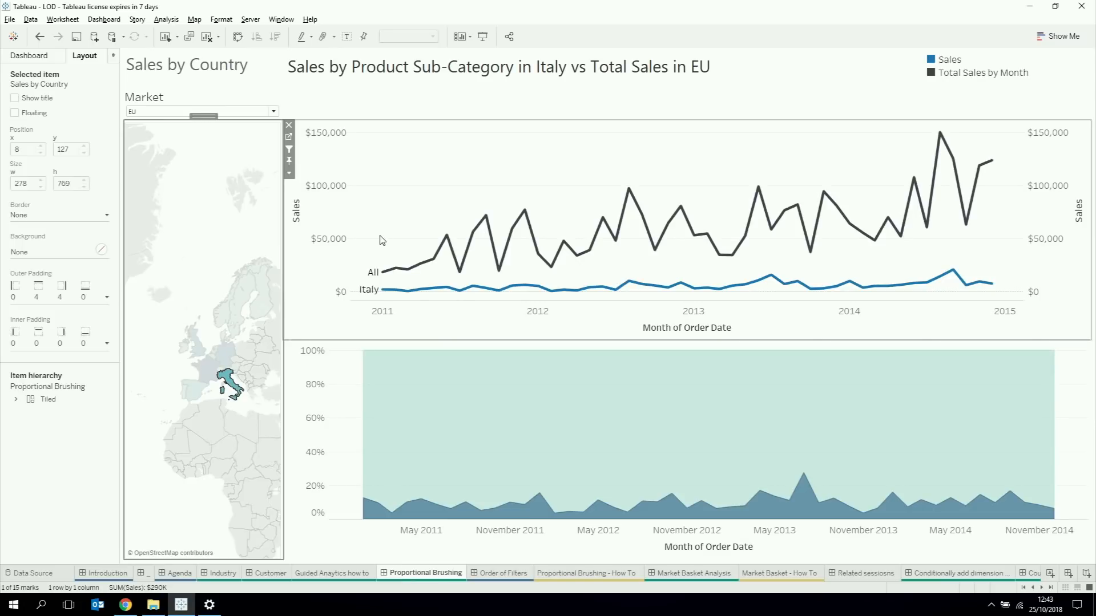
{"action": "left_click", "coordinate": [209, 253]}
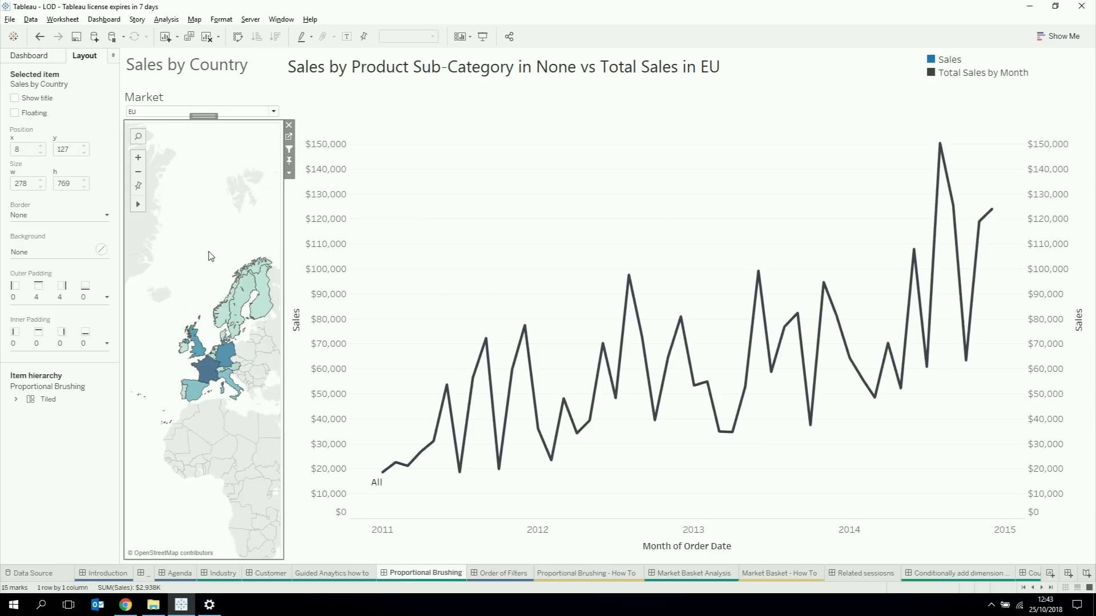
{"action": "left_click", "coordinate": [225, 352]}
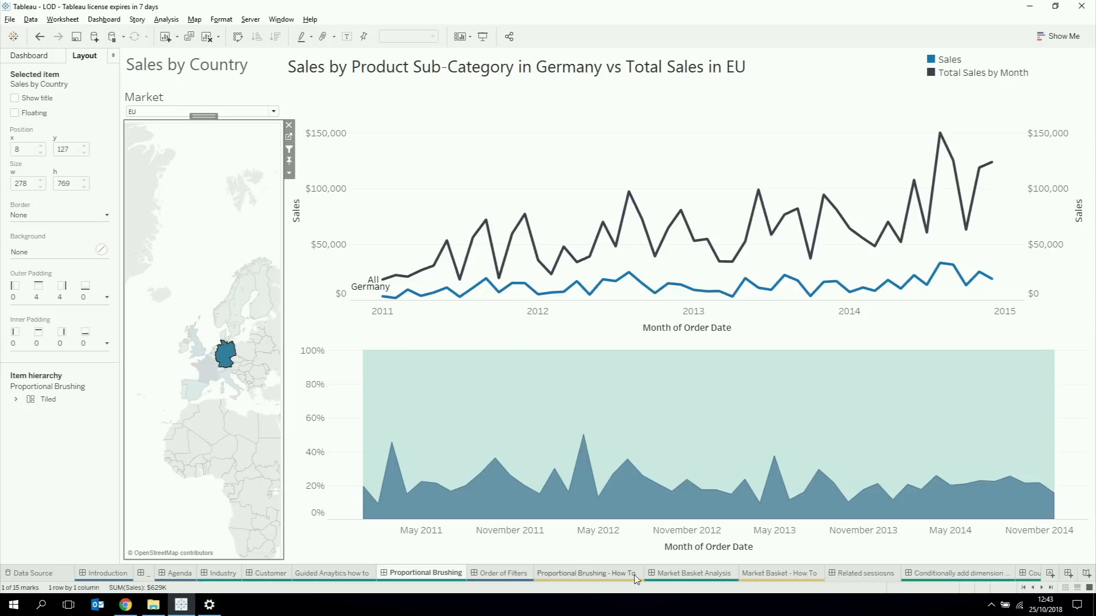
Step: Open the Market Basket Analysis dashboard and select Paper to examine which sub-categories were bought on the same orders
{"action": "mouse_move", "coordinate": [671, 577]}
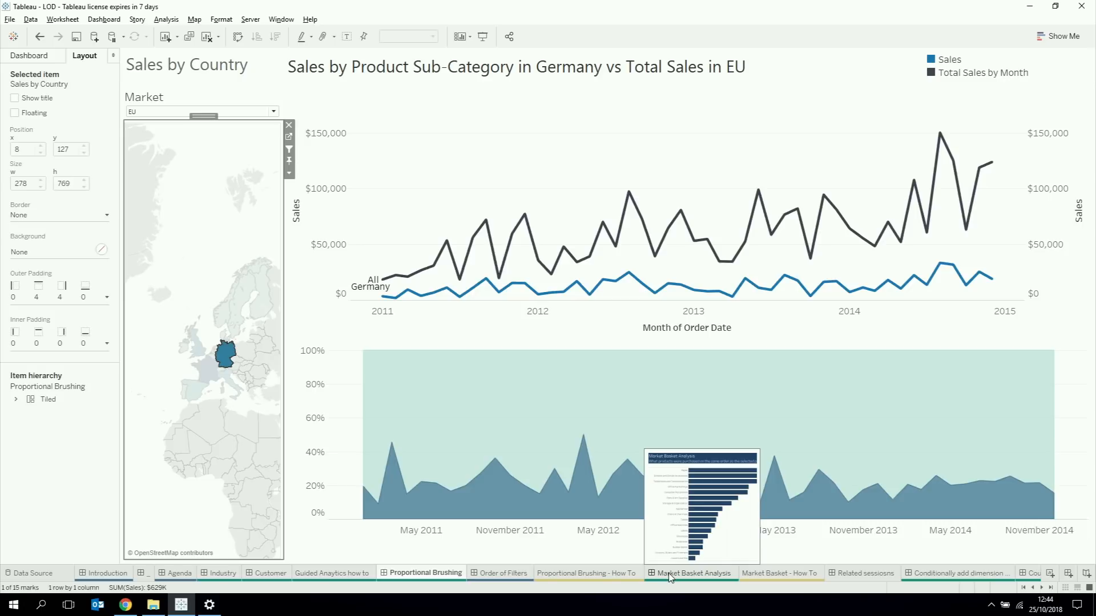
{"action": "left_click", "coordinate": [671, 576]}
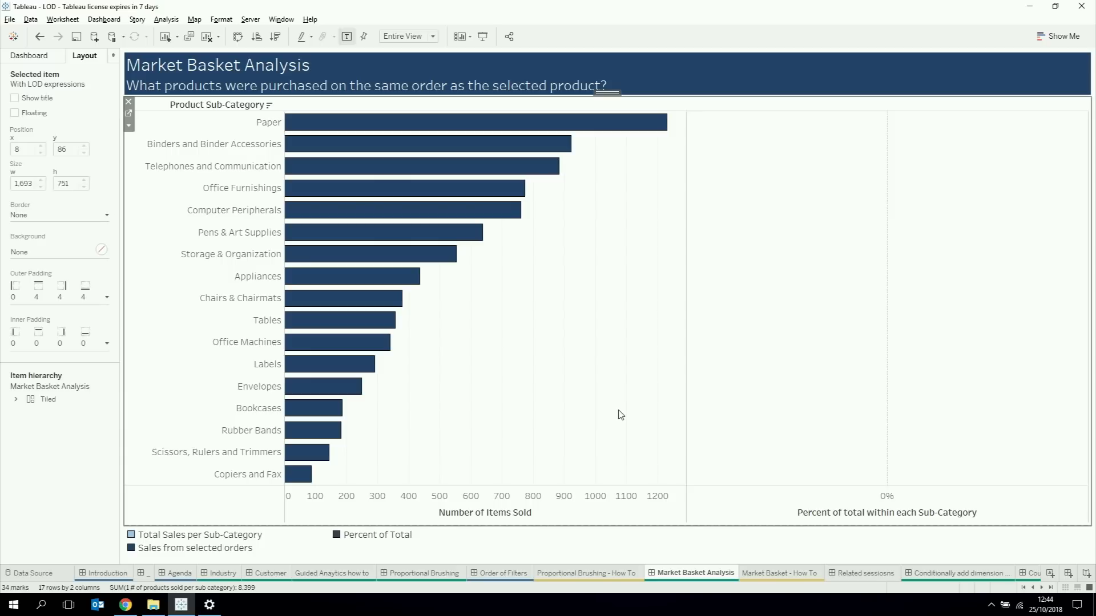
{"action": "left_click", "coordinate": [262, 125]}
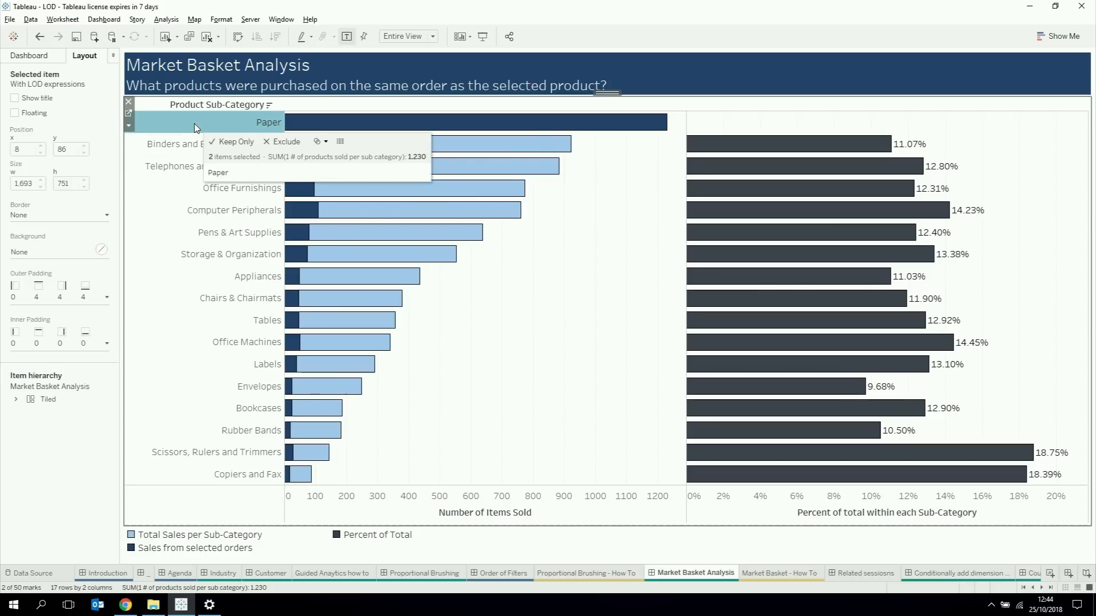
{"action": "mouse_move", "coordinate": [726, 153]}
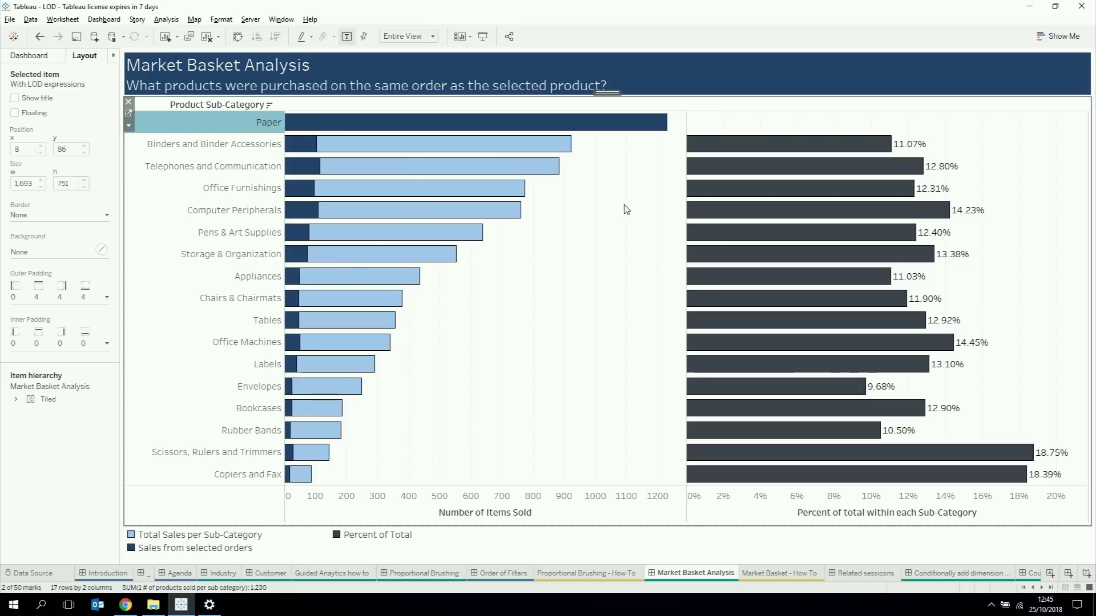
Step: Open the Market Basket - How To worksheet and add Order ID to the bar chart's detail
{"action": "left_click", "coordinate": [768, 577]}
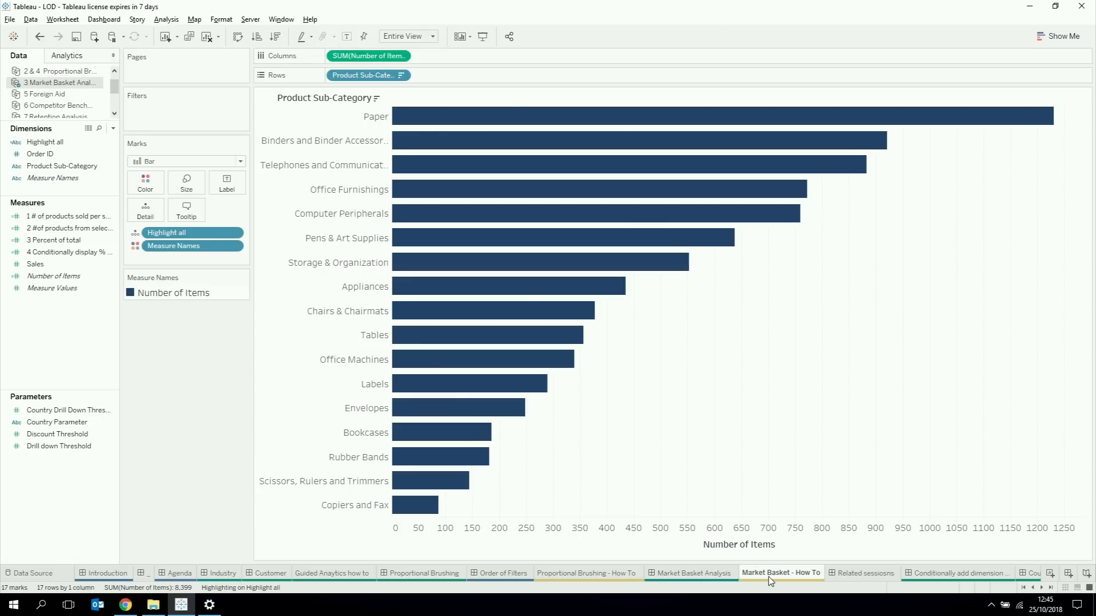
{"action": "mouse_move", "coordinate": [450, 119]}
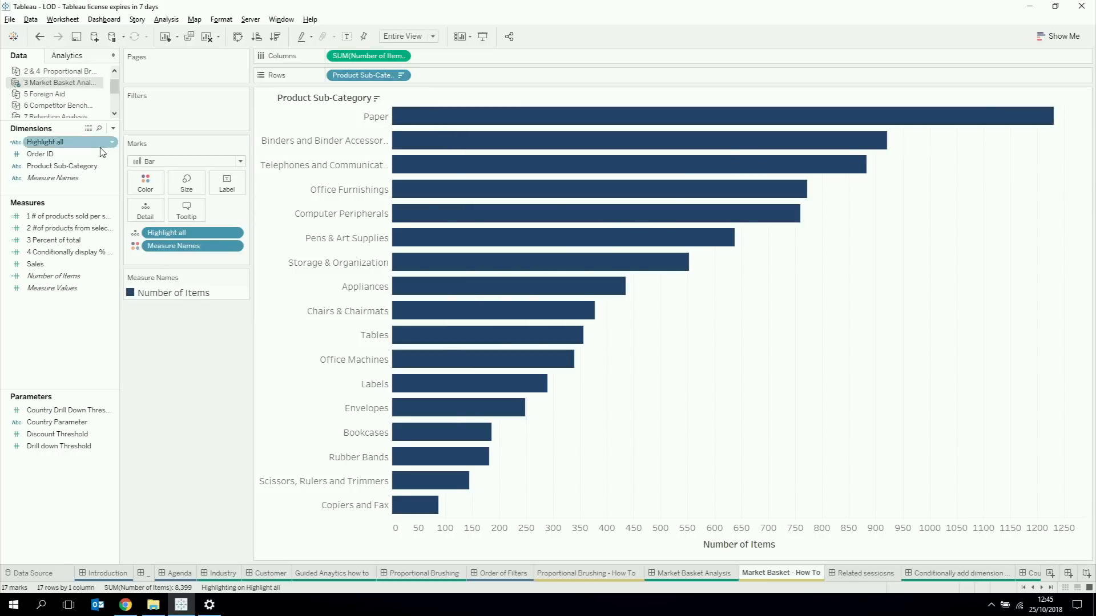
{"action": "left_click_drag", "start_coordinate": [80, 154], "coordinate": [149, 220]}
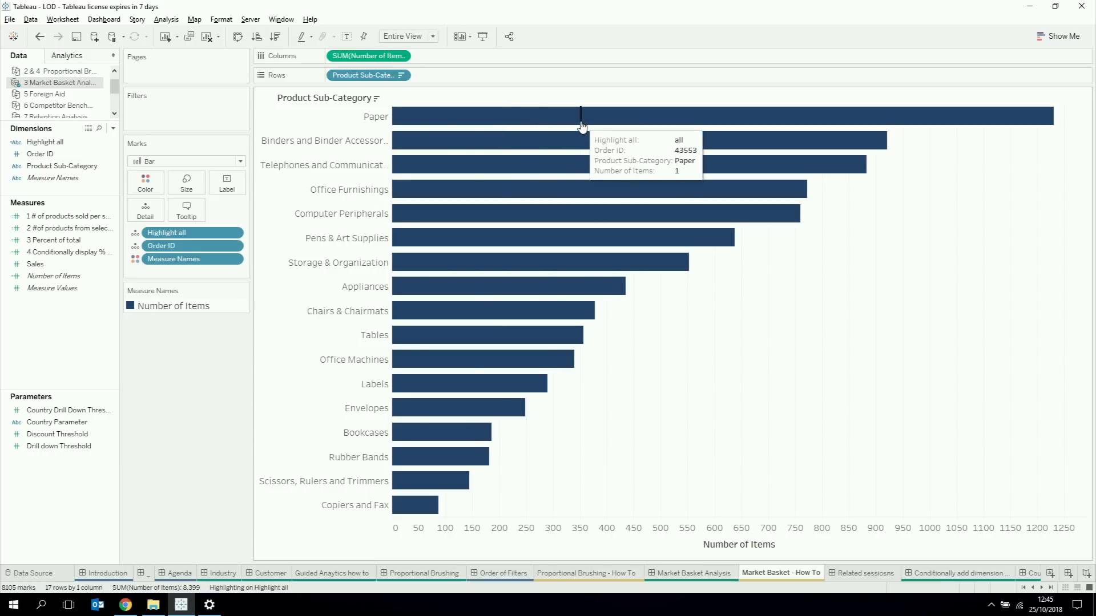
Step: Add a filter action to the worksheet with only Market Basket - How To as source sheet, run on Select
{"action": "left_click", "coordinate": [63, 26]}
{"action": "left_click", "coordinate": [76, 101]}
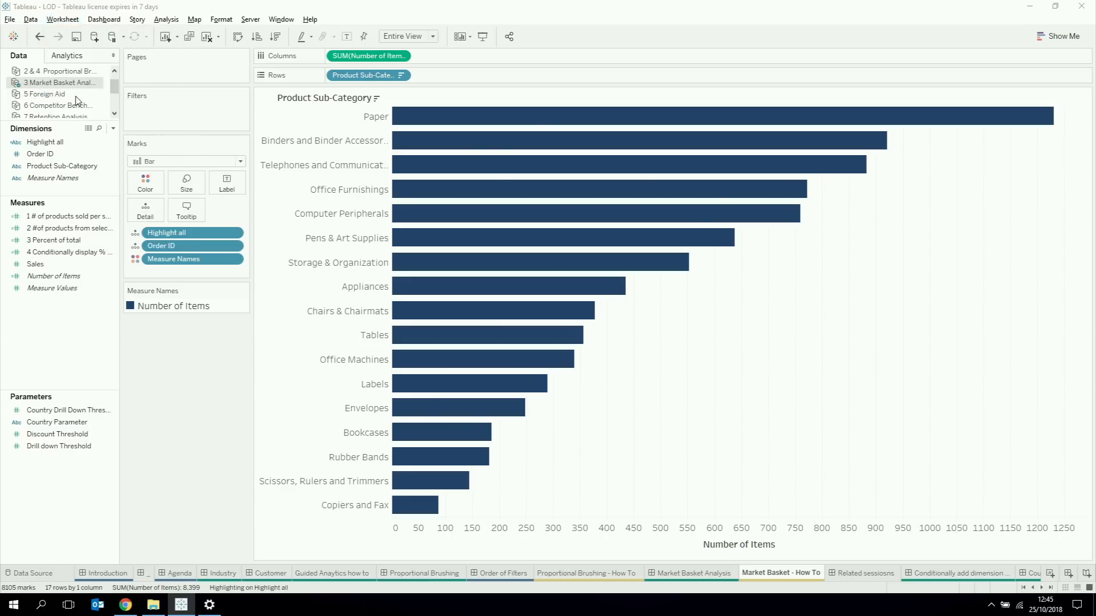
{"action": "left_click", "coordinate": [408, 344]}
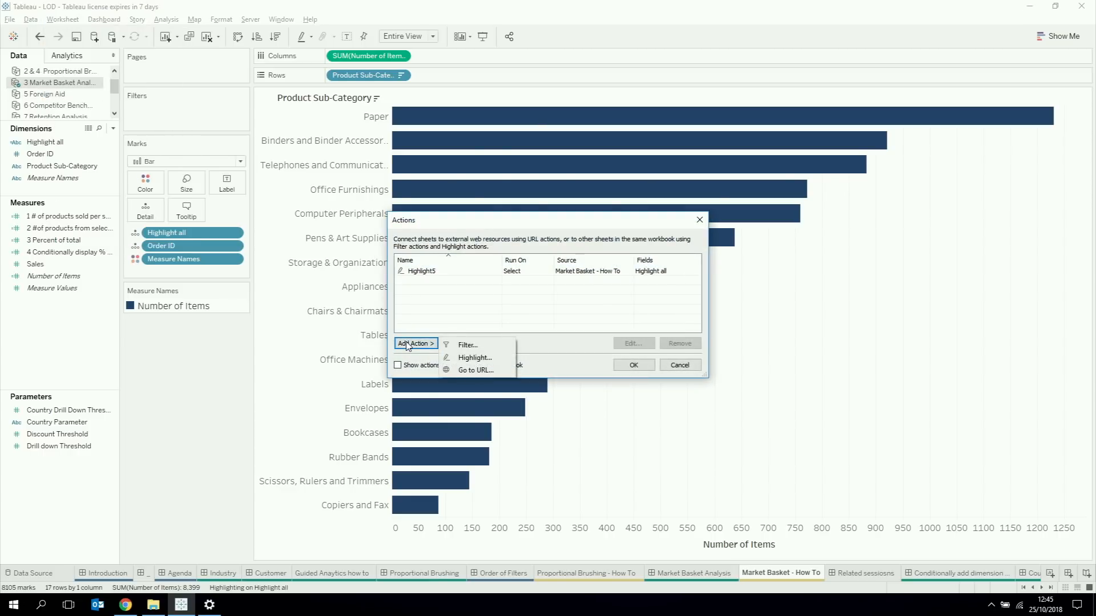
{"action": "left_click", "coordinate": [469, 346]}
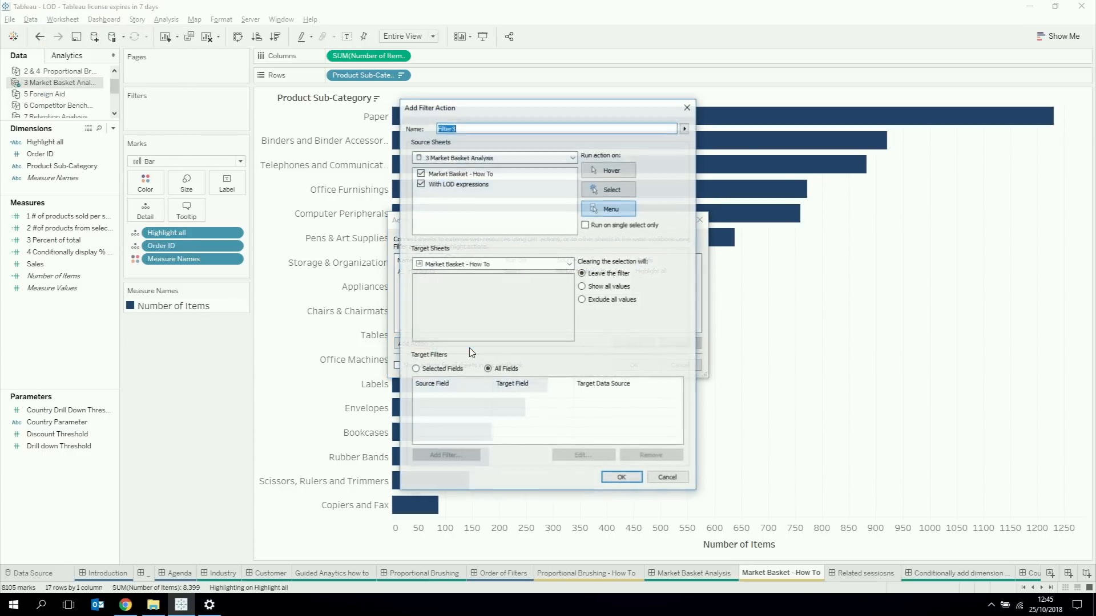
{"action": "left_click", "coordinate": [421, 183]}
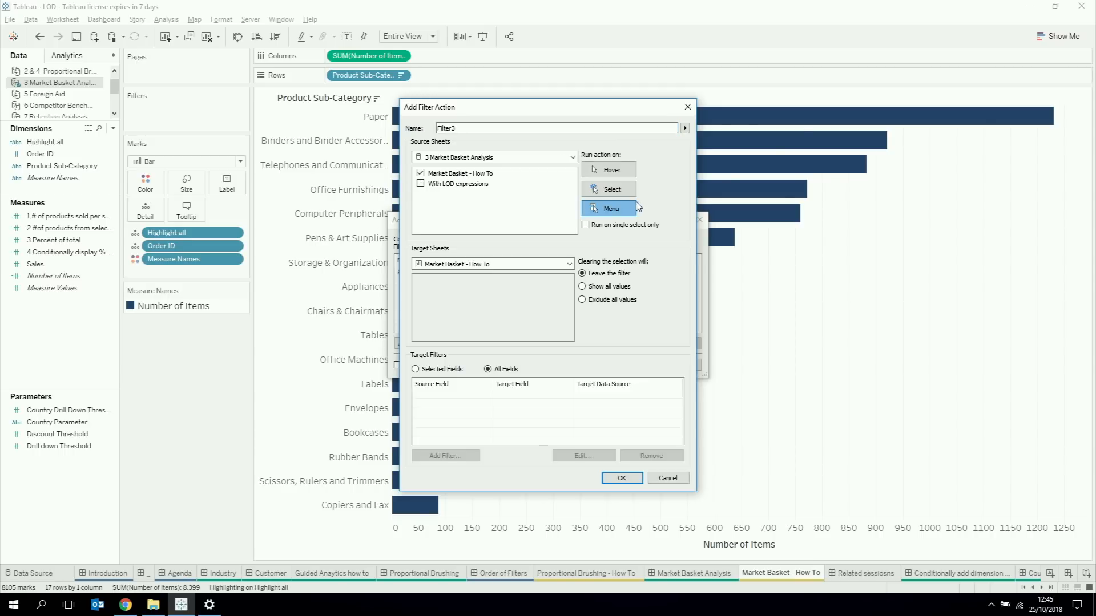
{"action": "left_click", "coordinate": [621, 194]}
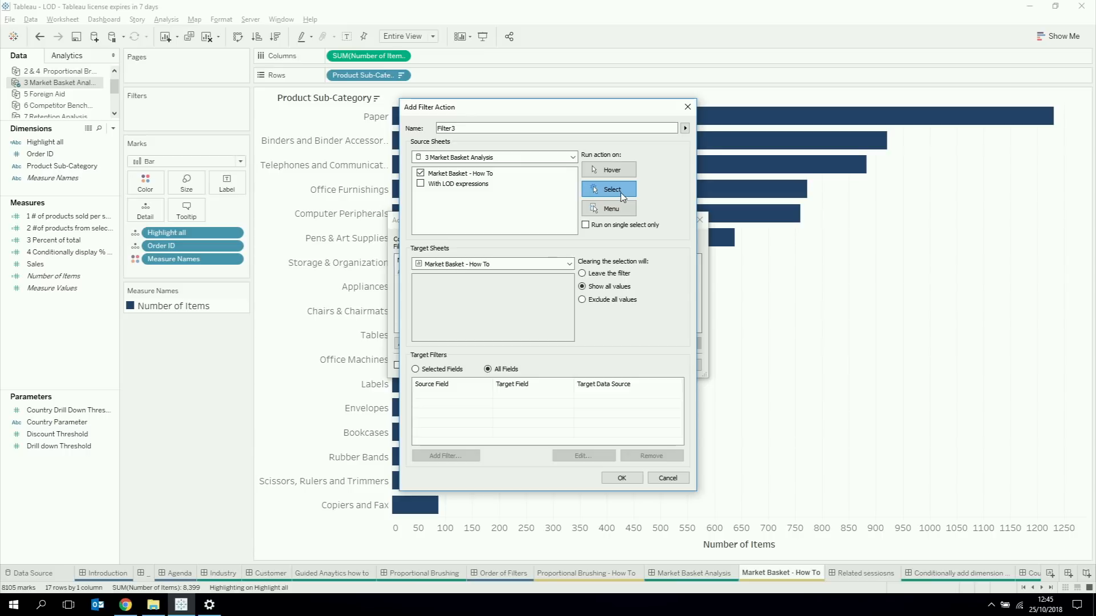
Step: Restrict the filter action to the selected field Order ID and save the action
{"action": "left_click", "coordinate": [429, 371]}
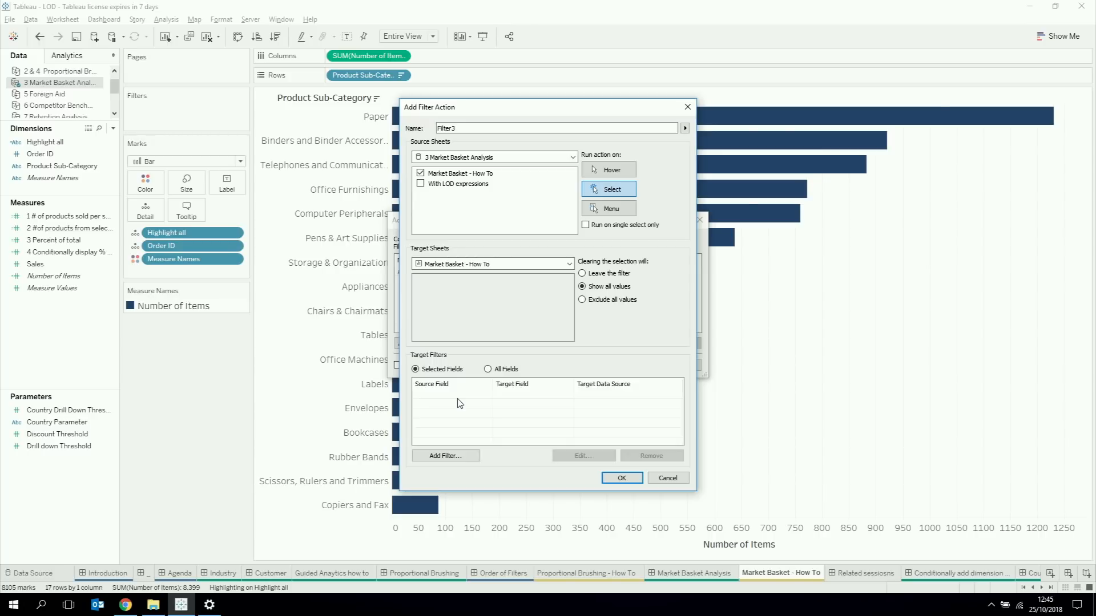
{"action": "left_click", "coordinate": [446, 456]}
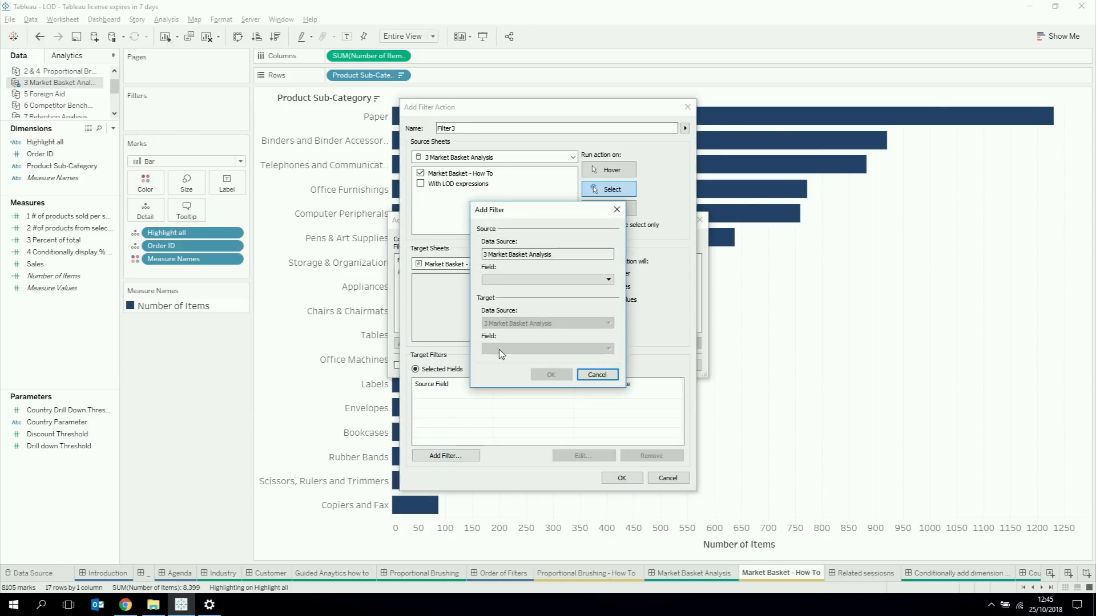
{"action": "left_click", "coordinate": [511, 279]}
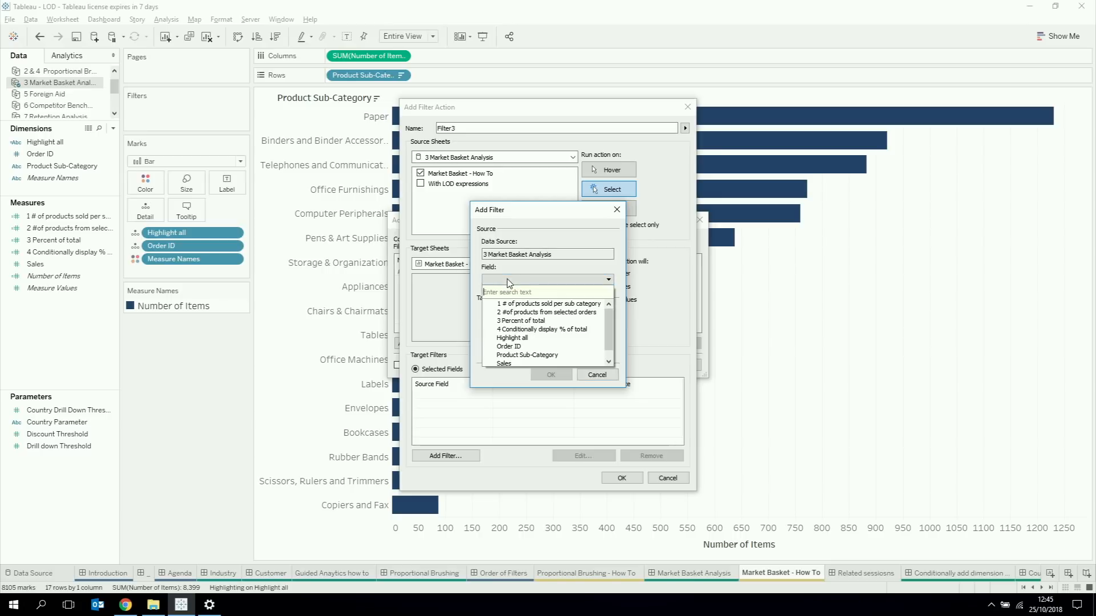
{"action": "left_click", "coordinate": [509, 346]}
{"action": "left_click", "coordinate": [551, 375]}
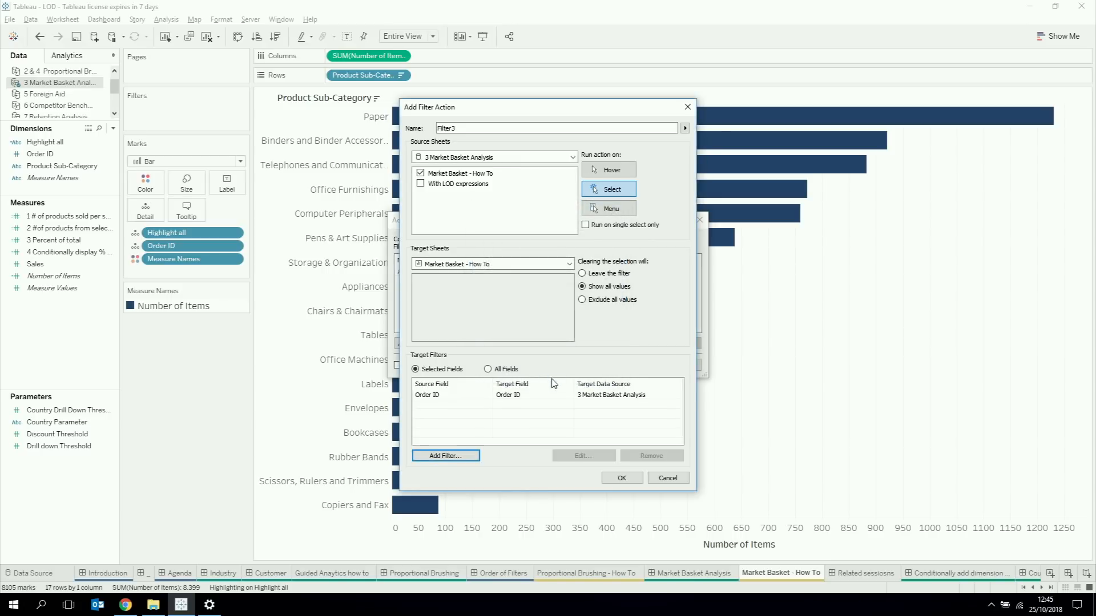
{"action": "left_click", "coordinate": [619, 479]}
{"action": "left_click", "coordinate": [630, 368]}
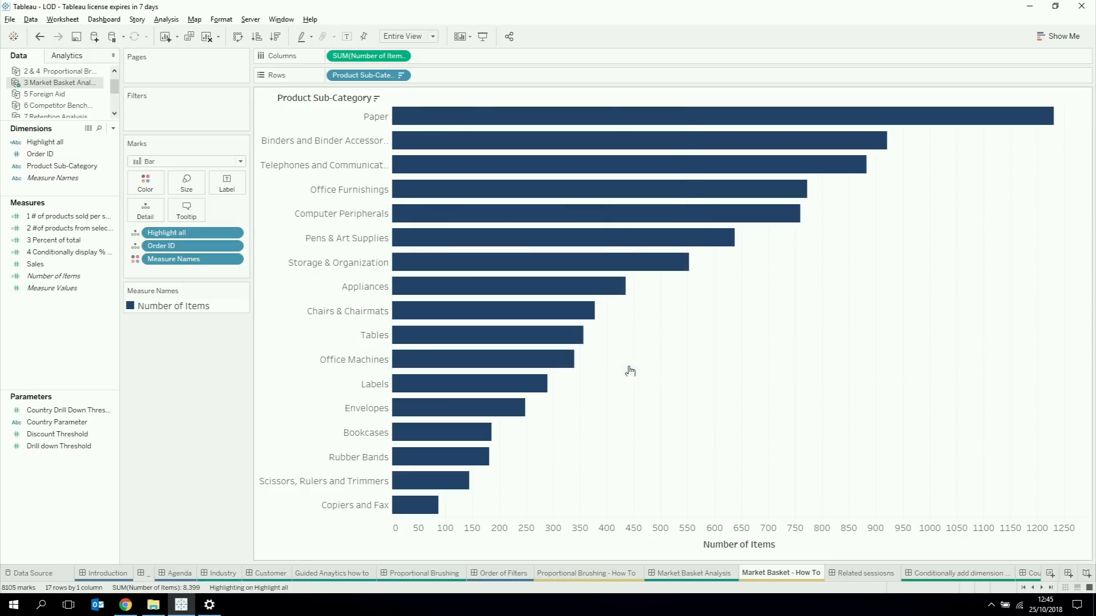
Step: Test the filter action by selecting Paper and the Binders sub-category in the chart, and clear the selection
{"action": "left_click", "coordinate": [364, 120]}
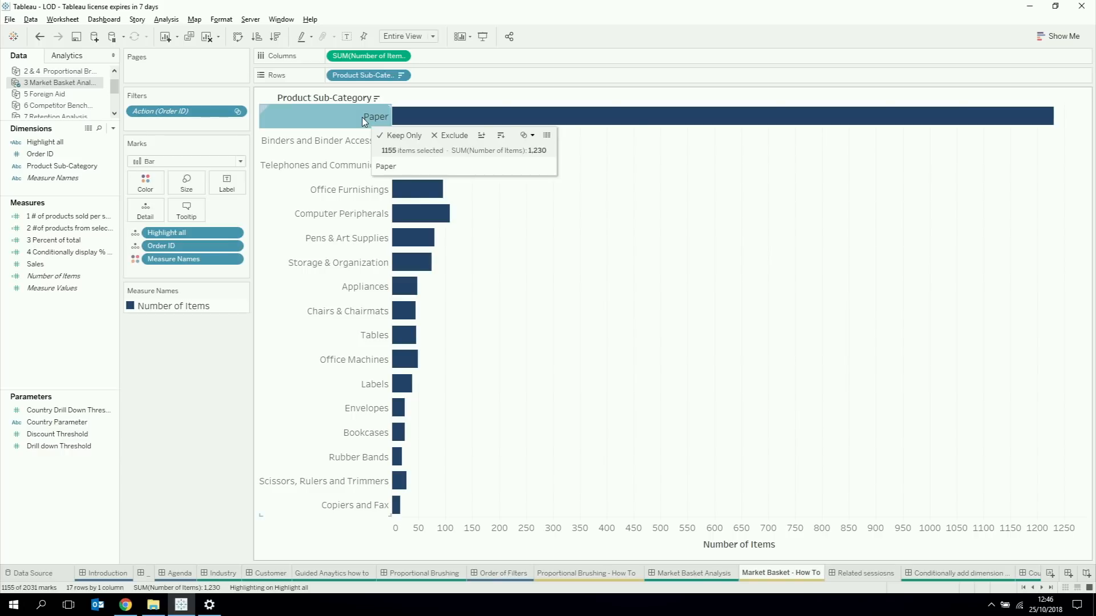
{"action": "left_click", "coordinate": [334, 143]}
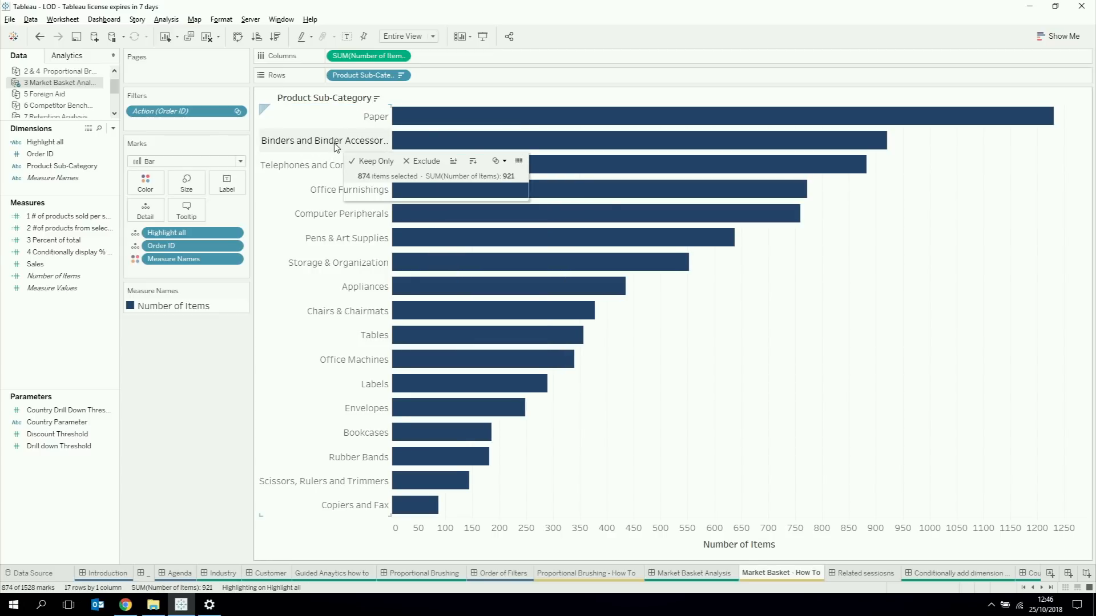
{"action": "left_click", "coordinate": [334, 142]}
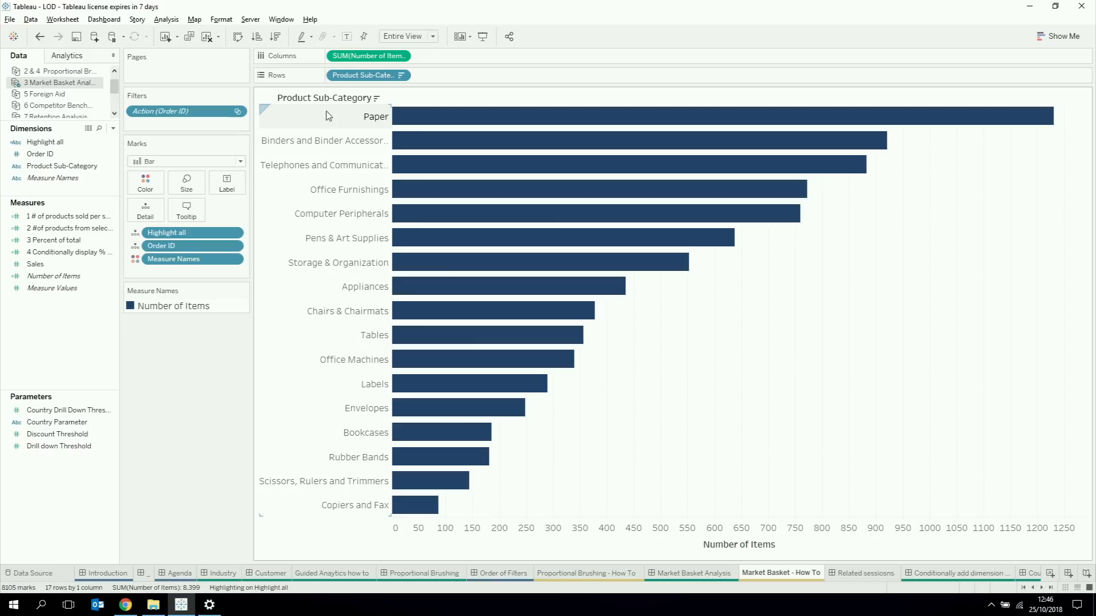
Step: Create a calculated field with the formula { FIXED [Product Sub-Category]: SUM([Number of Items])}
{"action": "left_click", "coordinate": [114, 131]}
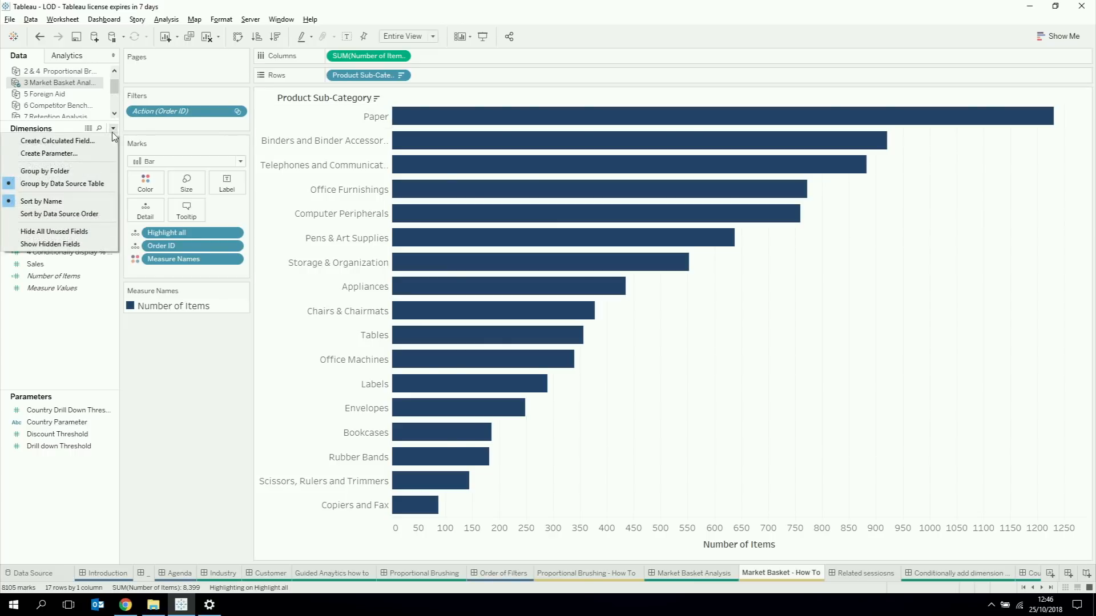
{"action": "left_click", "coordinate": [51, 141]}
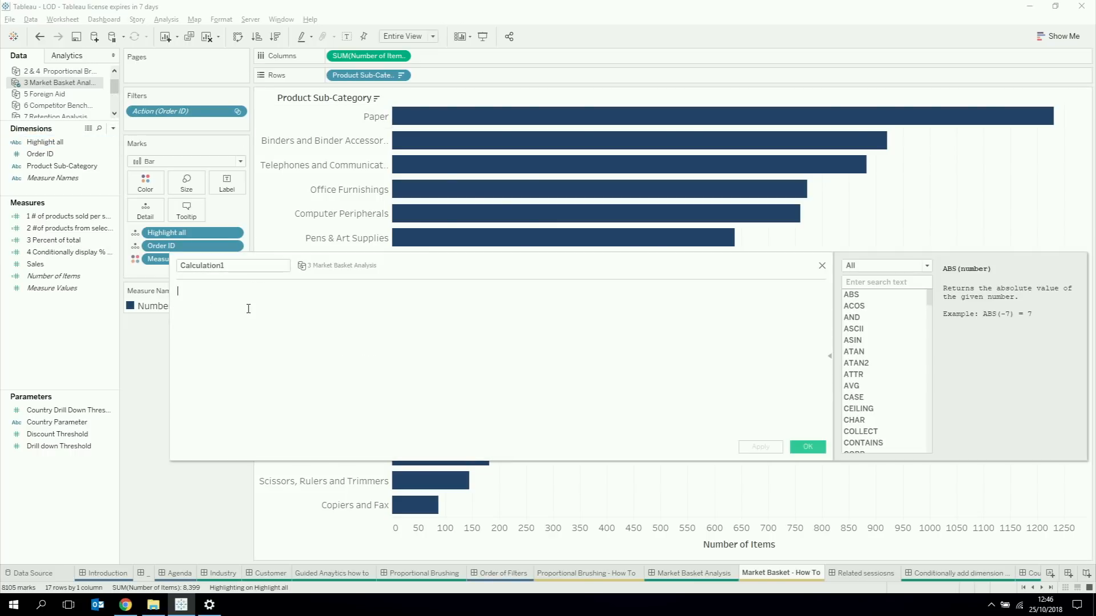
{"action": "type", "text": "{ FIX"}
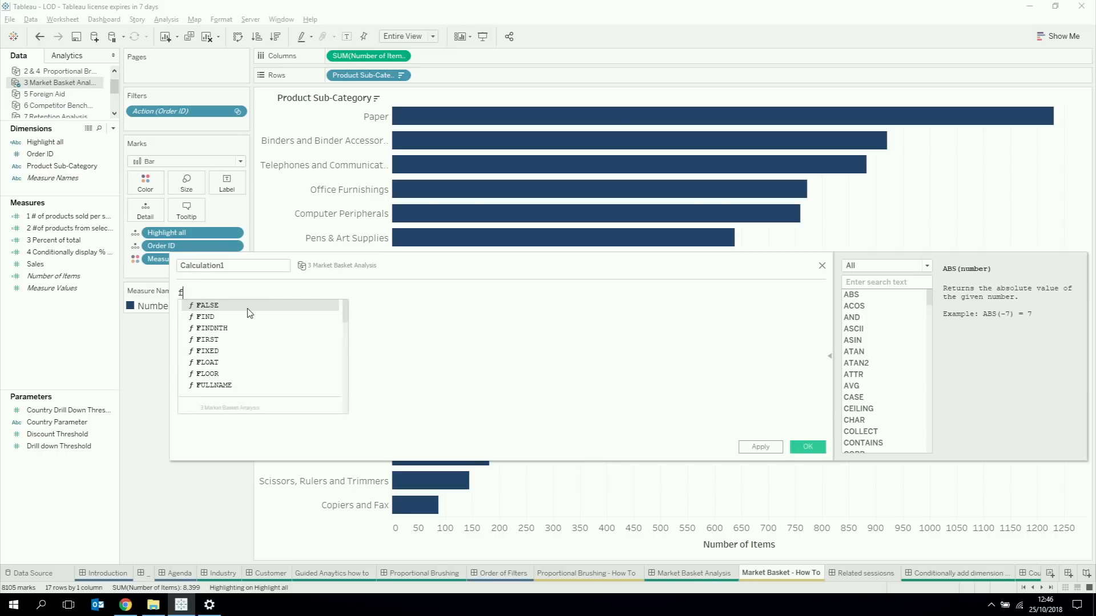
{"action": "key", "text": "Return"}
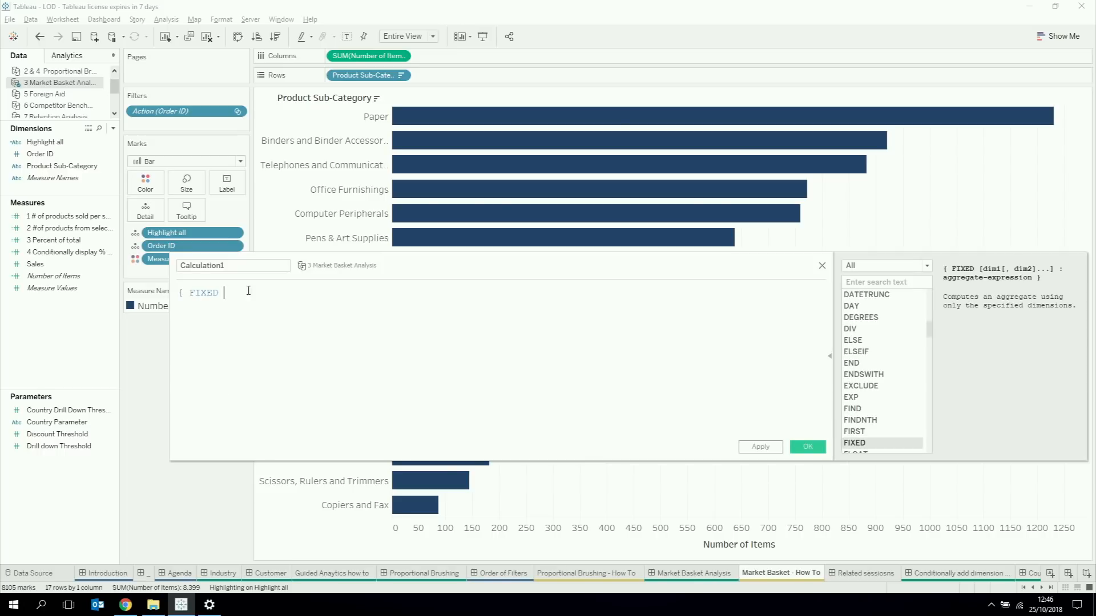
{"action": "left_click_drag", "start_coordinate": [361, 75], "coordinate": [293, 330]}
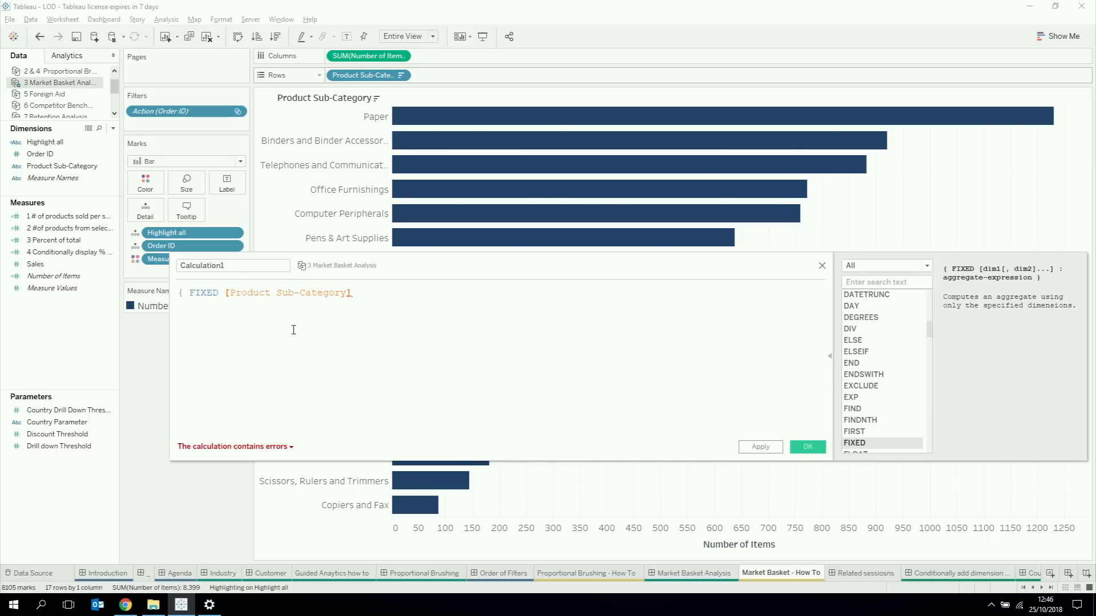
{"action": "type", "text": ":"}
{"action": "left_click_drag", "start_coordinate": [354, 57], "coordinate": [418, 317]}
{"action": "type", "text": "}"}
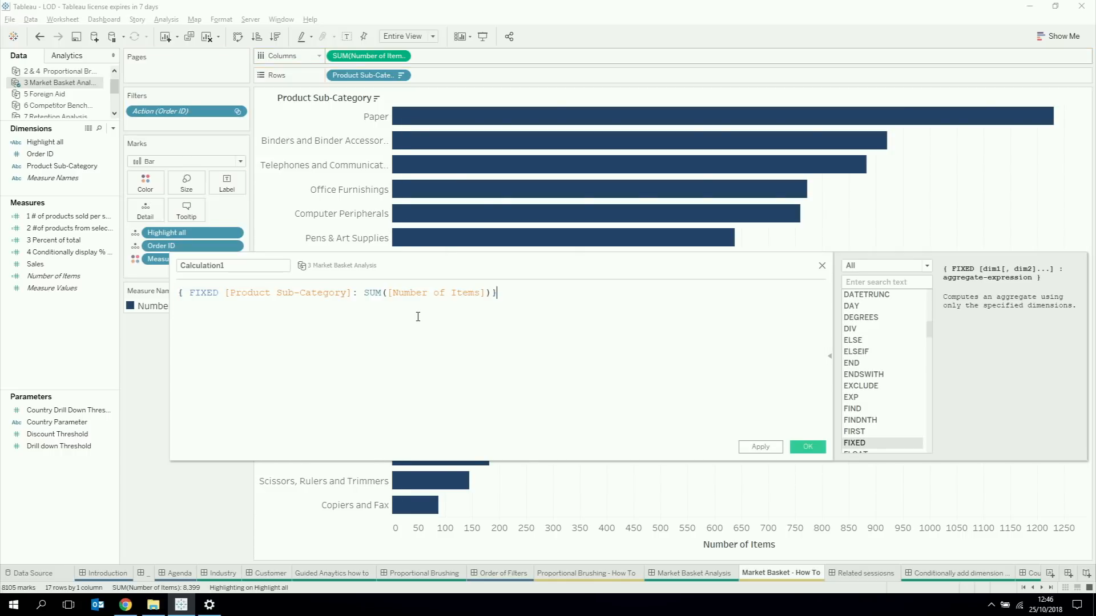
Step: Name the calculated field "fixed sales" and save it
{"action": "double_click", "coordinate": [275, 263]}
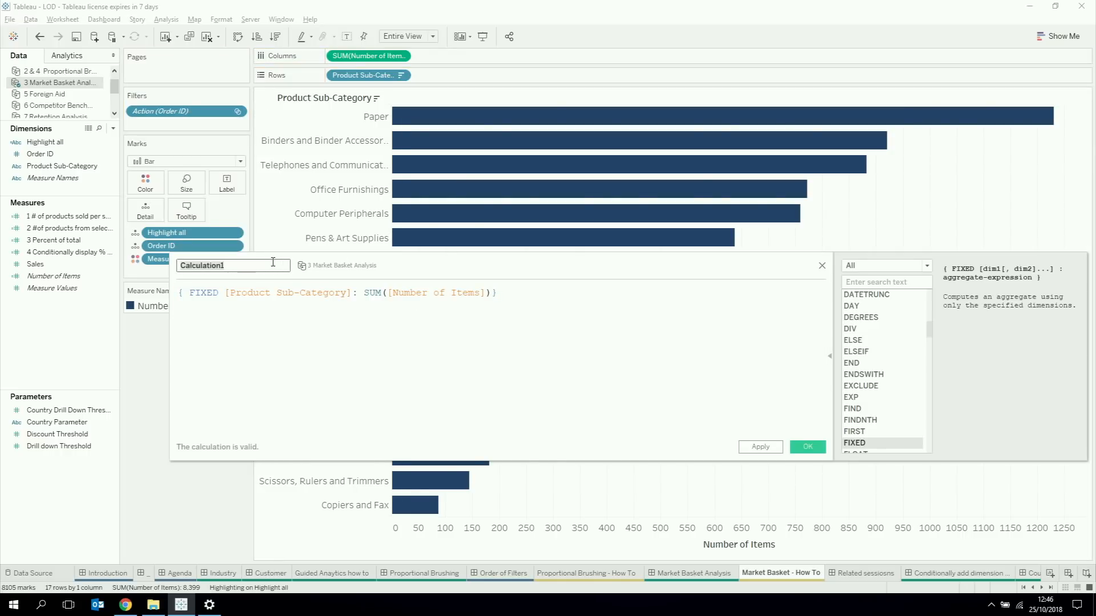
{"action": "type", "text": "fixed"}
{"action": "type", "text": "sales"}
{"action": "left_click", "coordinate": [798, 449]}
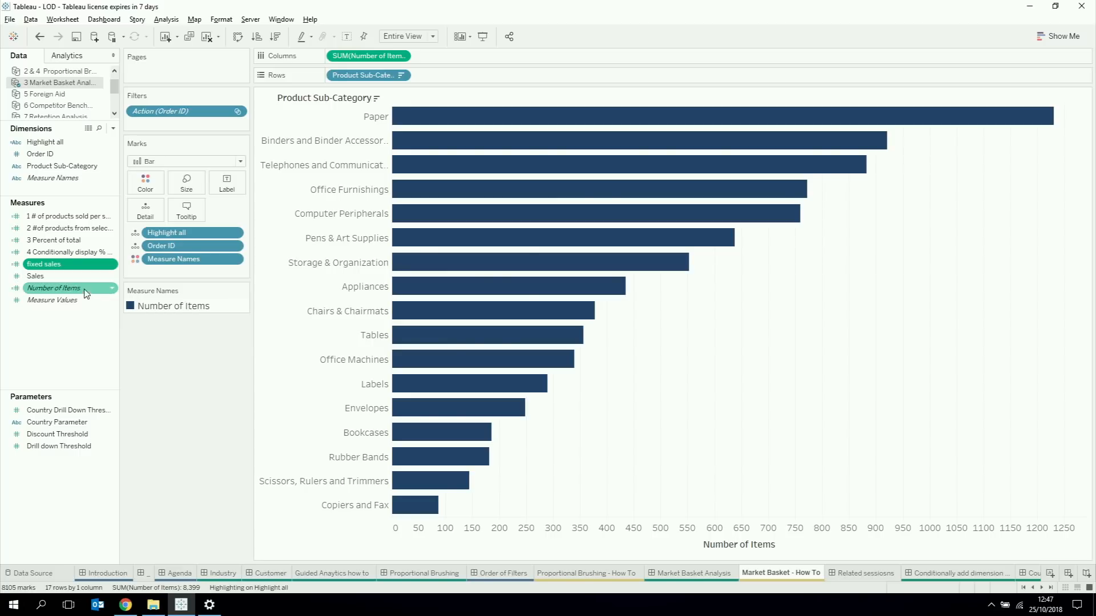
Step: Add fixed sales to the columns, remove Order ID from its marks, and select Paper to compare both measures
{"action": "left_click_drag", "start_coordinate": [45, 265], "coordinate": [458, 57]}
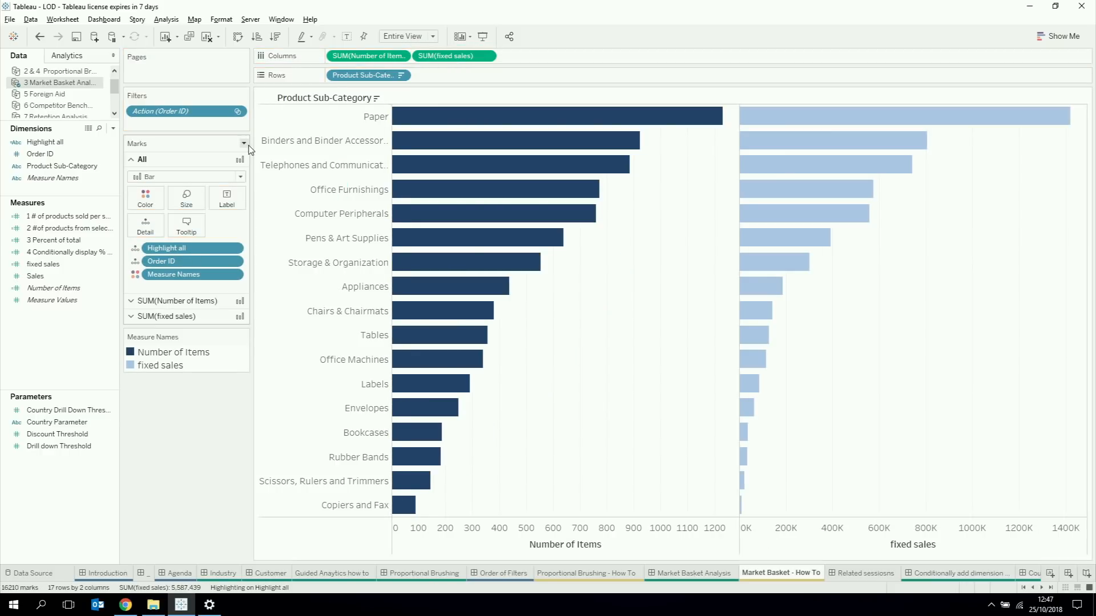
{"action": "left_click", "coordinate": [167, 316]}
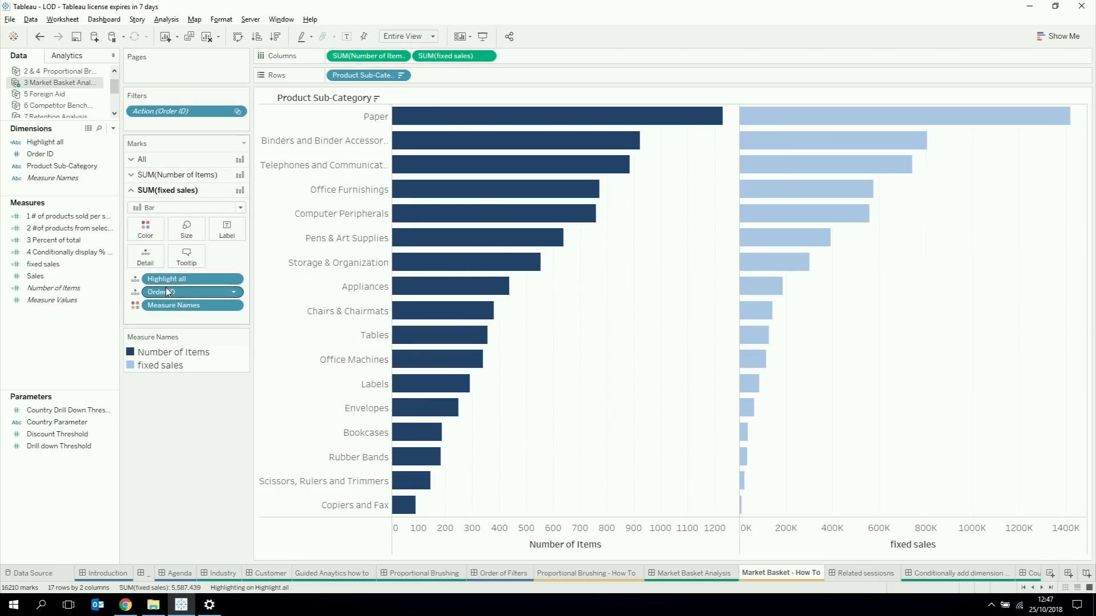
{"action": "left_click_drag", "start_coordinate": [165, 292], "coordinate": [172, 428]}
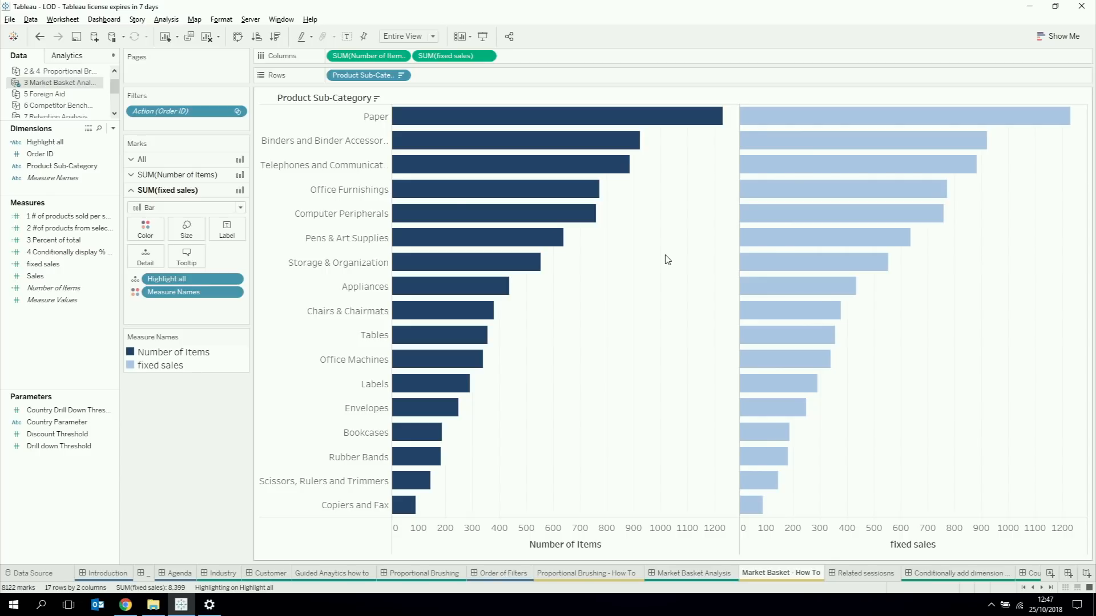
{"action": "left_click", "coordinate": [341, 119]}
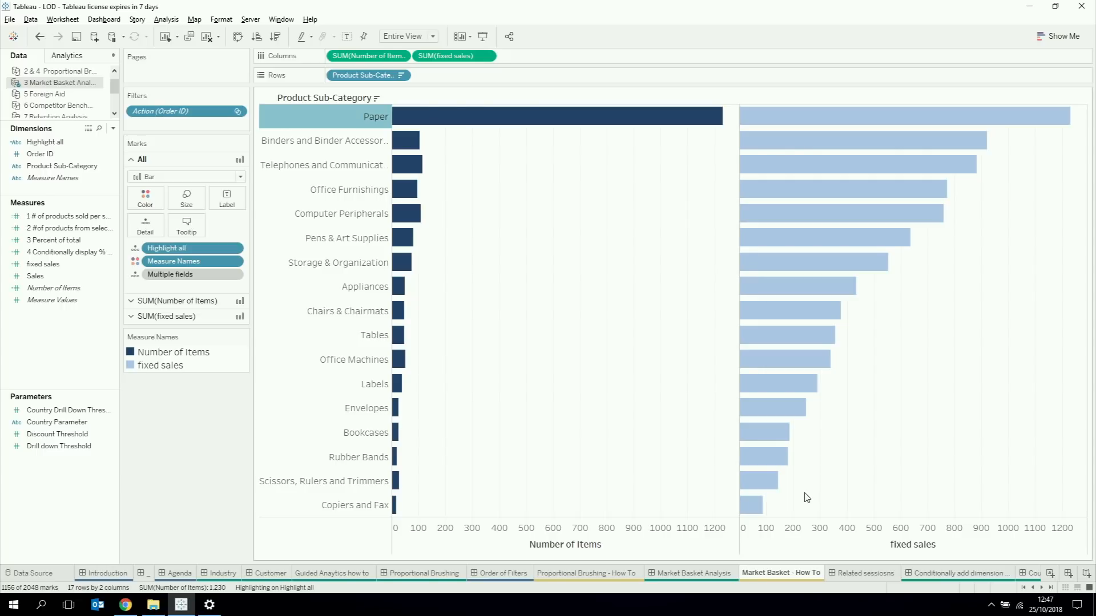
Step: View the Related sessions, Conditionally add dimension and Country breakdown dashboards in turn
{"action": "left_click", "coordinate": [858, 574]}
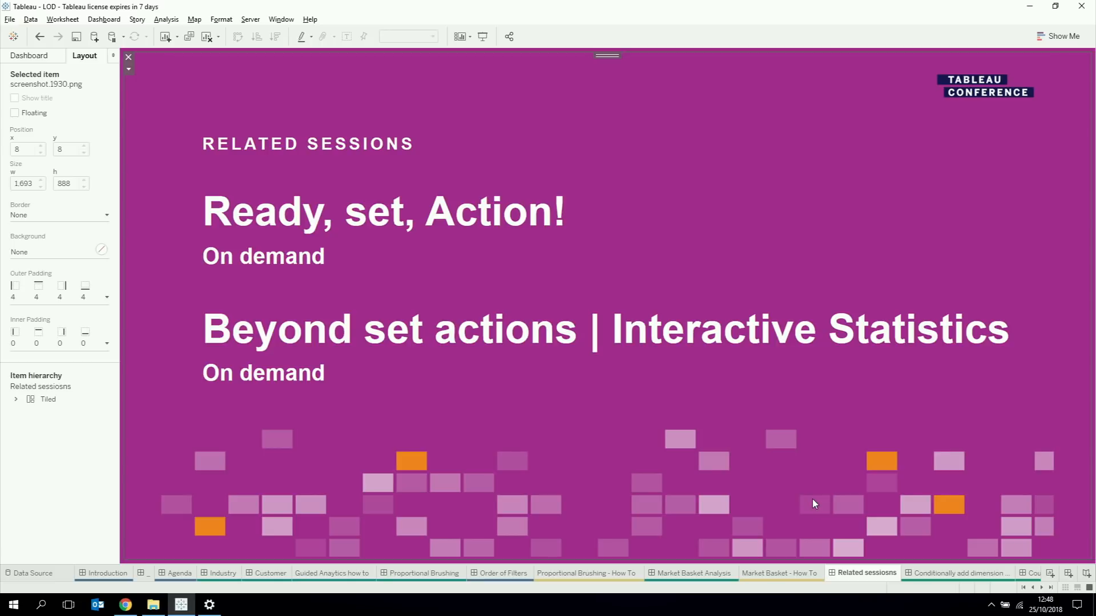
{"action": "left_click", "coordinate": [916, 576]}
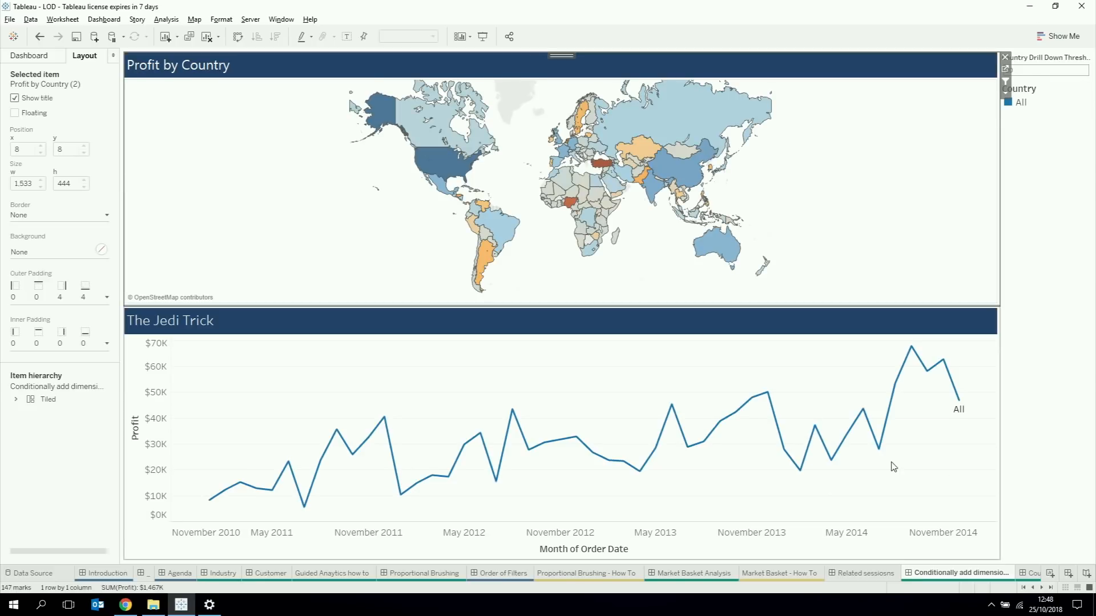
{"action": "left_click", "coordinate": [1033, 573]}
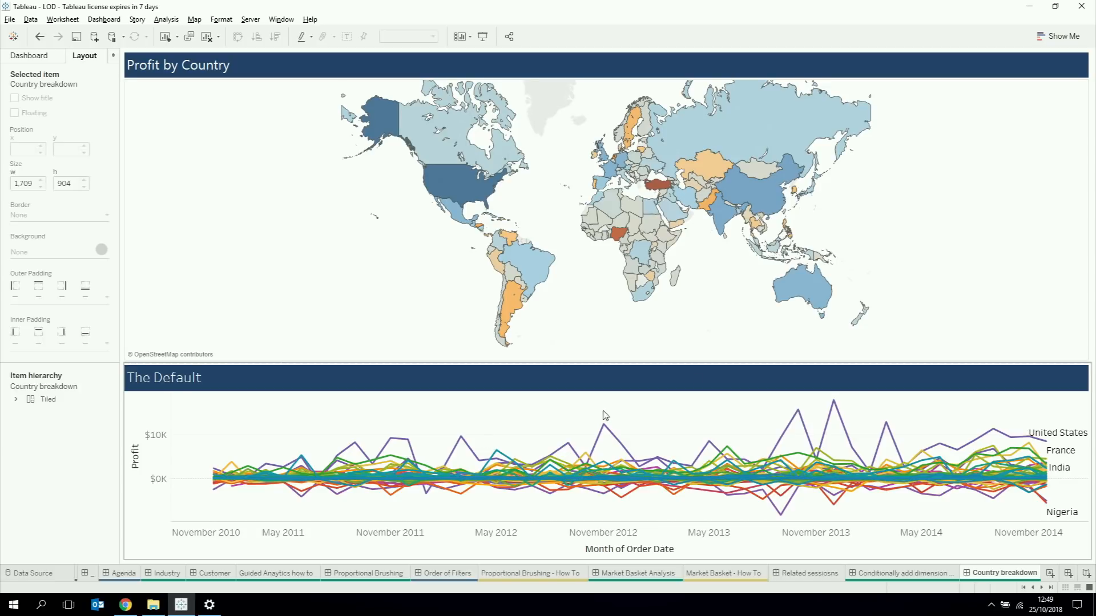
Step: Compare the profit lines of Italy and Spain by selecting both countries on the map, and clear the selection
{"action": "mouse_move", "coordinate": [624, 180]}
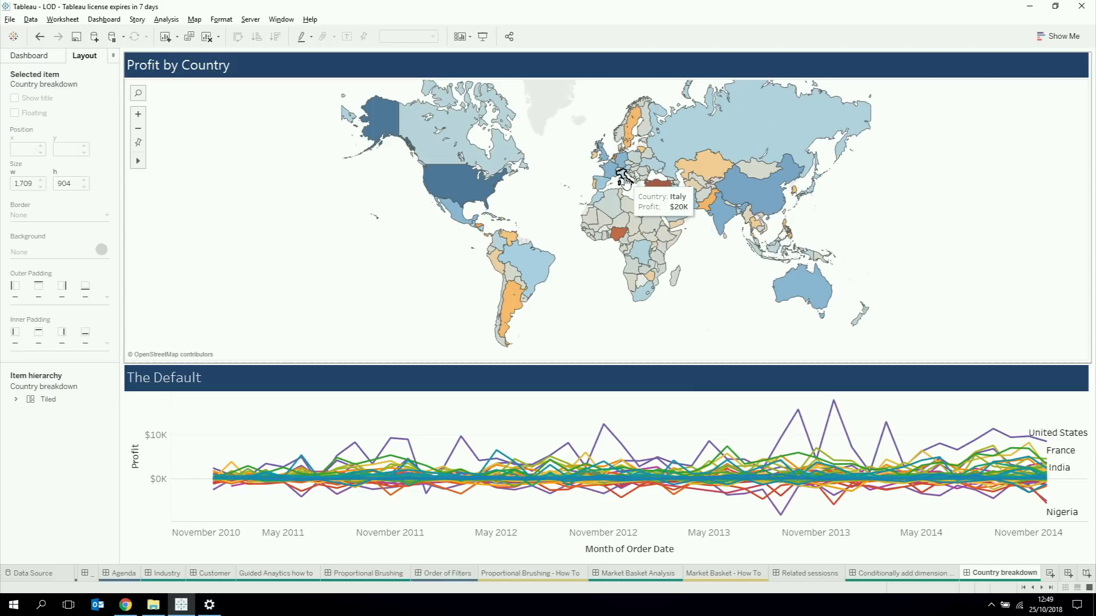
{"action": "left_click", "coordinate": [624, 179]}
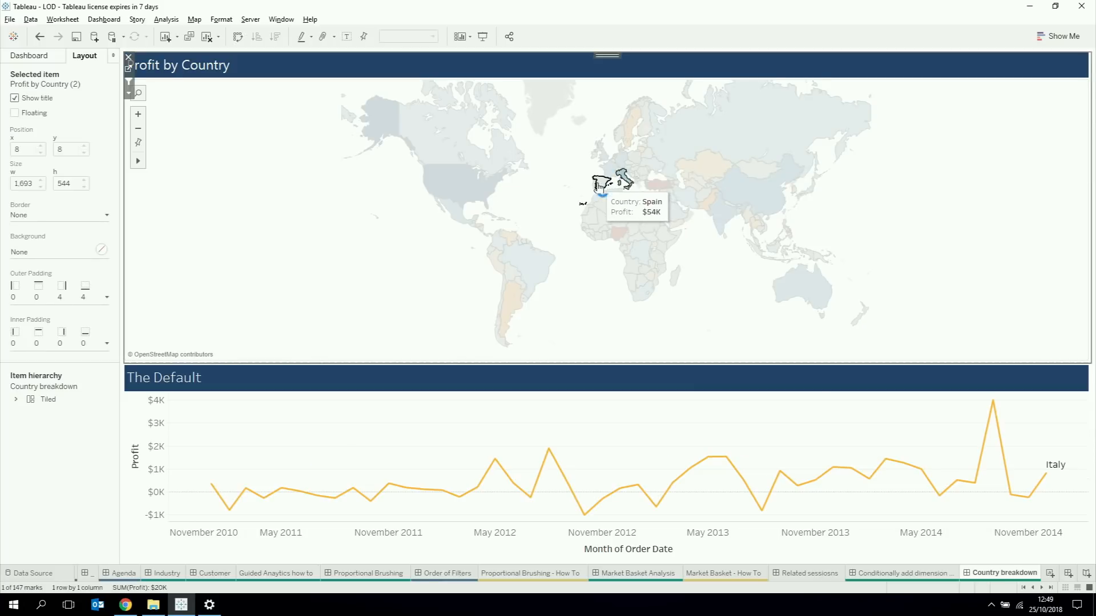
{"action": "left_click", "coordinate": [598, 184], "text": "ctrl"}
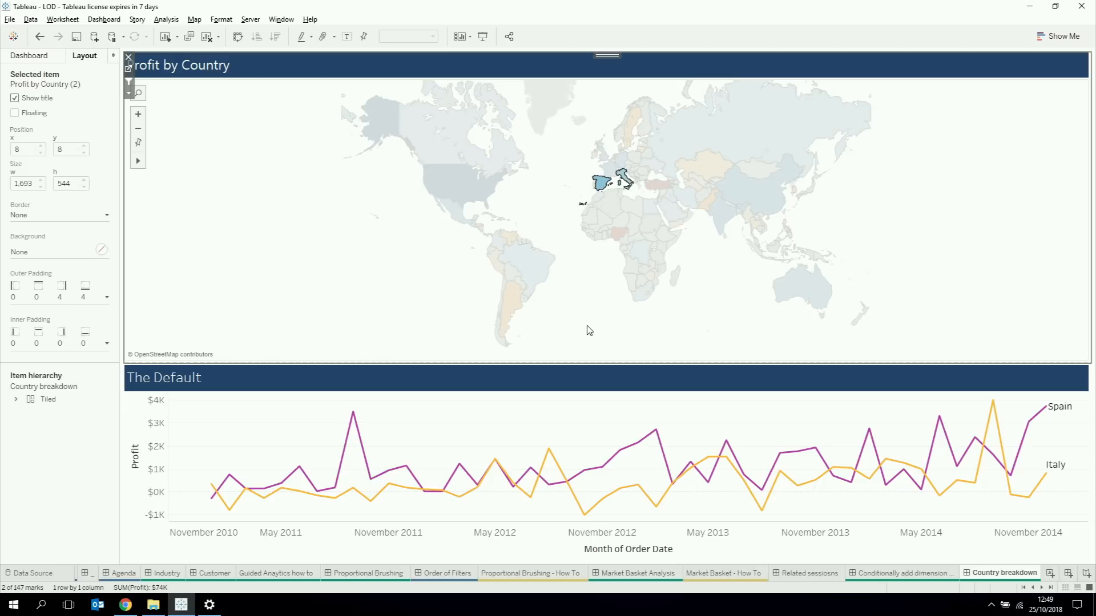
{"action": "left_click", "coordinate": [301, 234]}
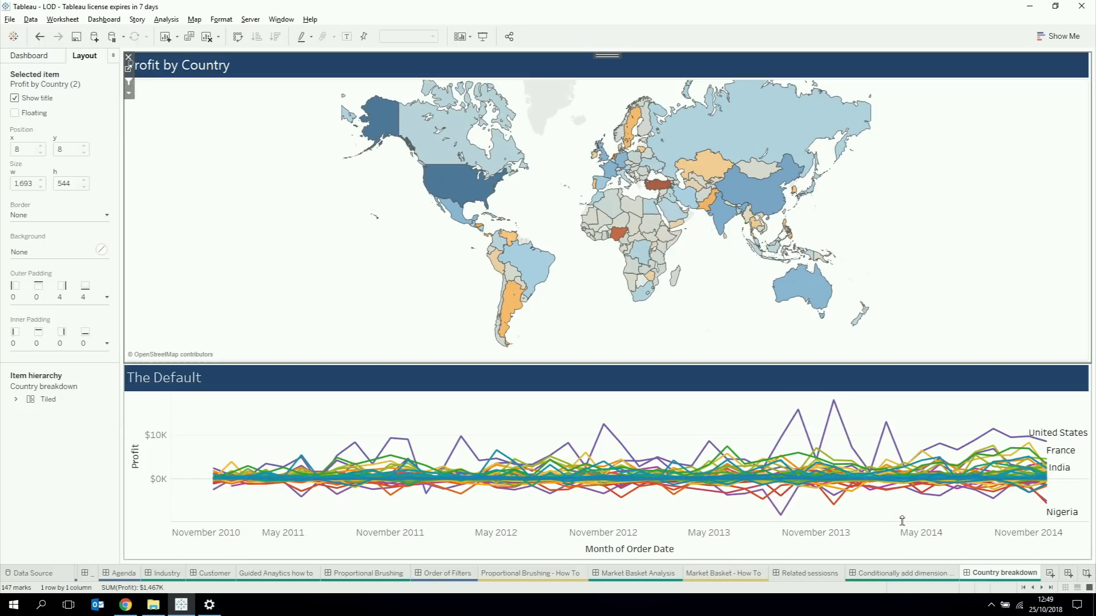
Step: Return to the Conditionally add dimension dashboard and select Italy, Portugal and Spain on the map to compare their profit lines
{"action": "left_click", "coordinate": [881, 575]}
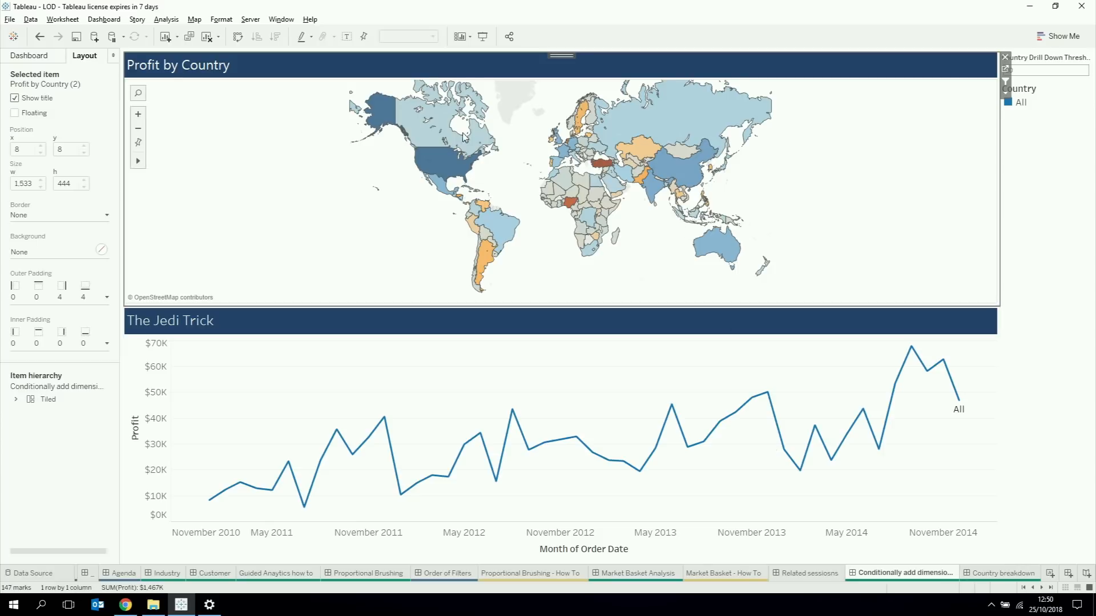
{"action": "left_click", "coordinate": [575, 162]}
{"action": "left_click", "coordinate": [559, 162], "text": "ctrl"}
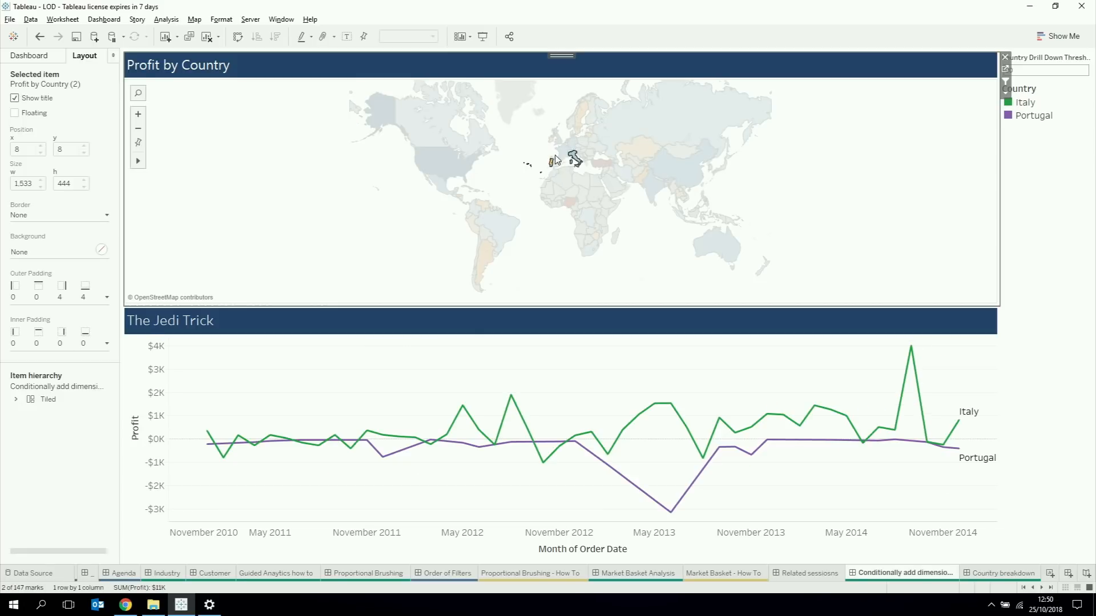
{"action": "left_click", "coordinate": [561, 164], "text": "ctrl"}
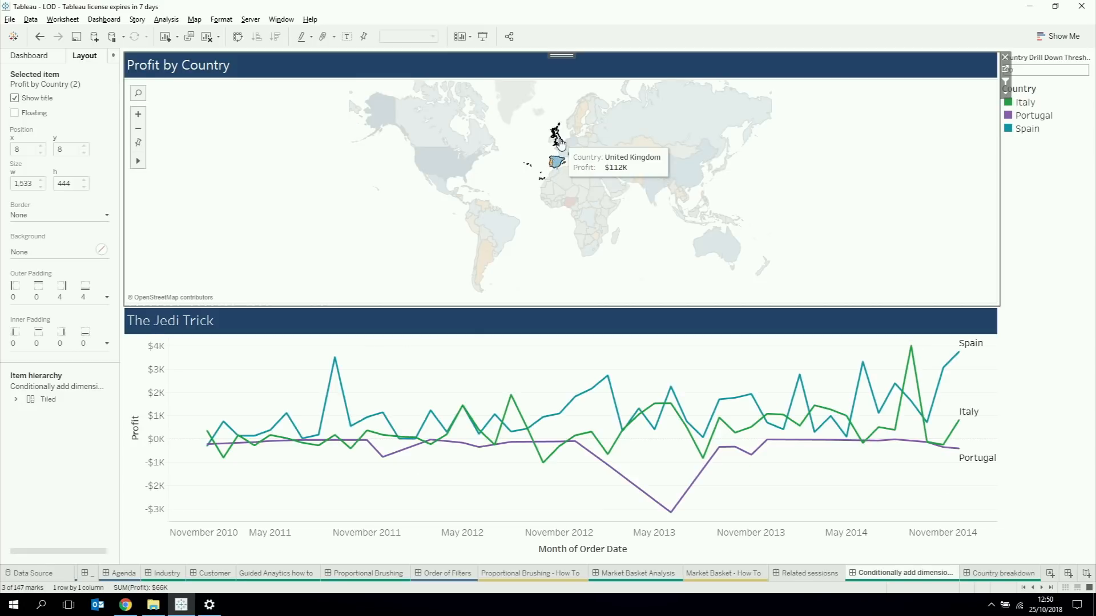
Step: Add the United Kingdom to the compared countries on the profit map, and clear the whole selection
{"action": "left_click", "coordinate": [560, 140], "text": "ctrl"}
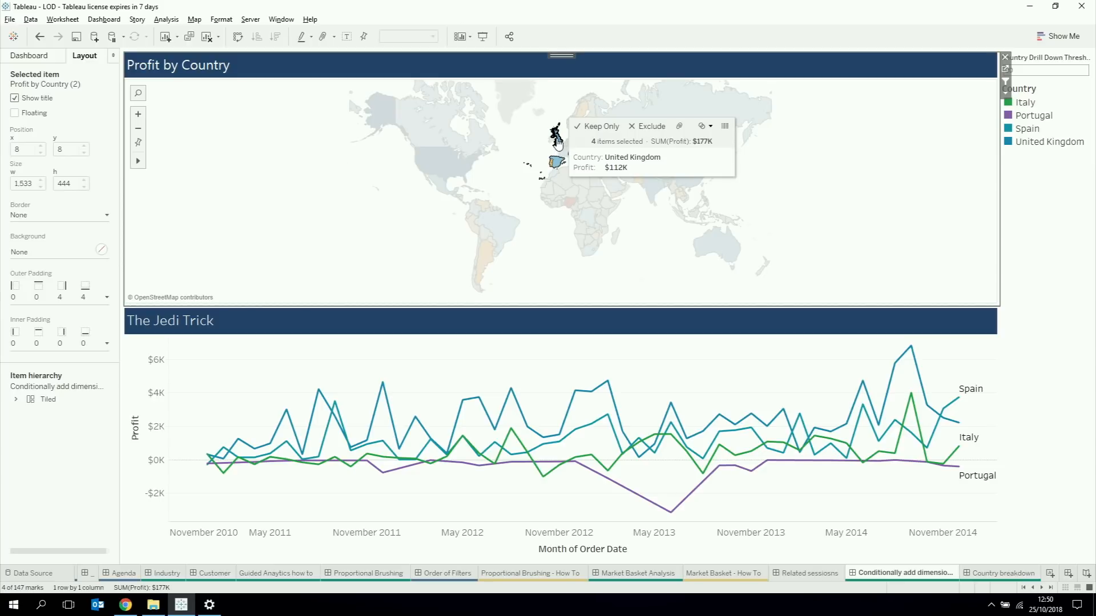
{"action": "left_click", "coordinate": [215, 211]}
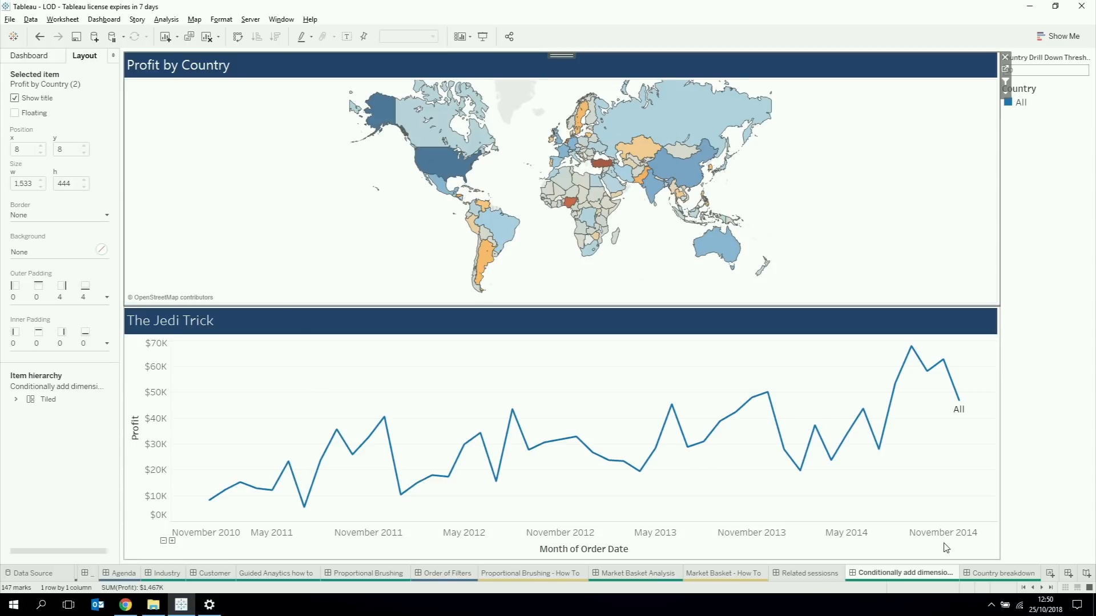
Step: Open the How To - Conditionally Drill Down worksheet
{"action": "left_click", "coordinate": [1042, 588]}
{"action": "left_click", "coordinate": [1041, 588]}
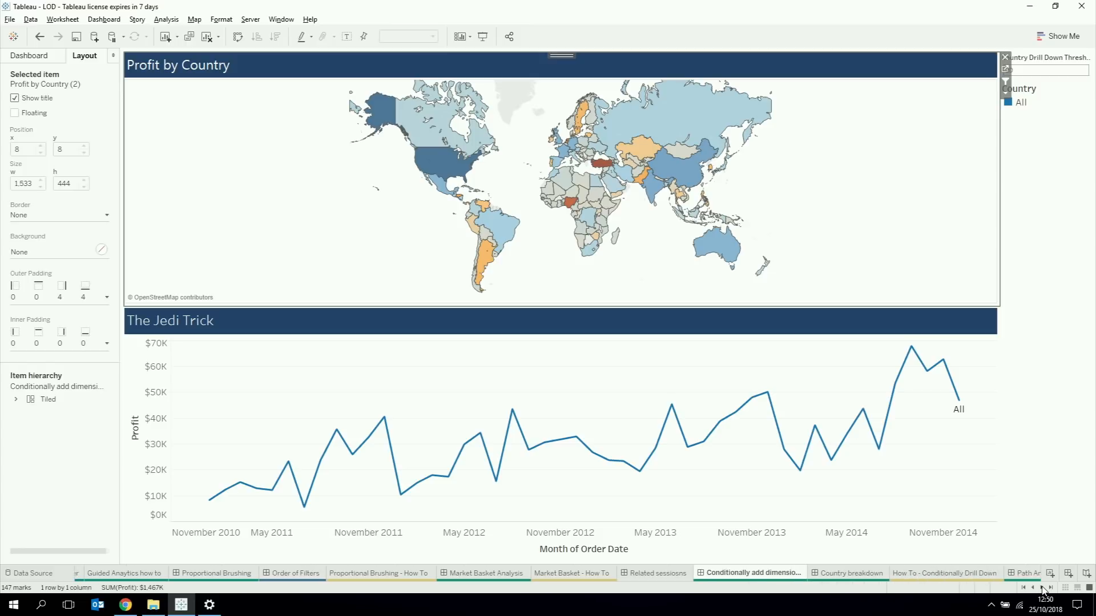
{"action": "left_click", "coordinate": [1042, 588]}
{"action": "left_click", "coordinate": [1042, 587]}
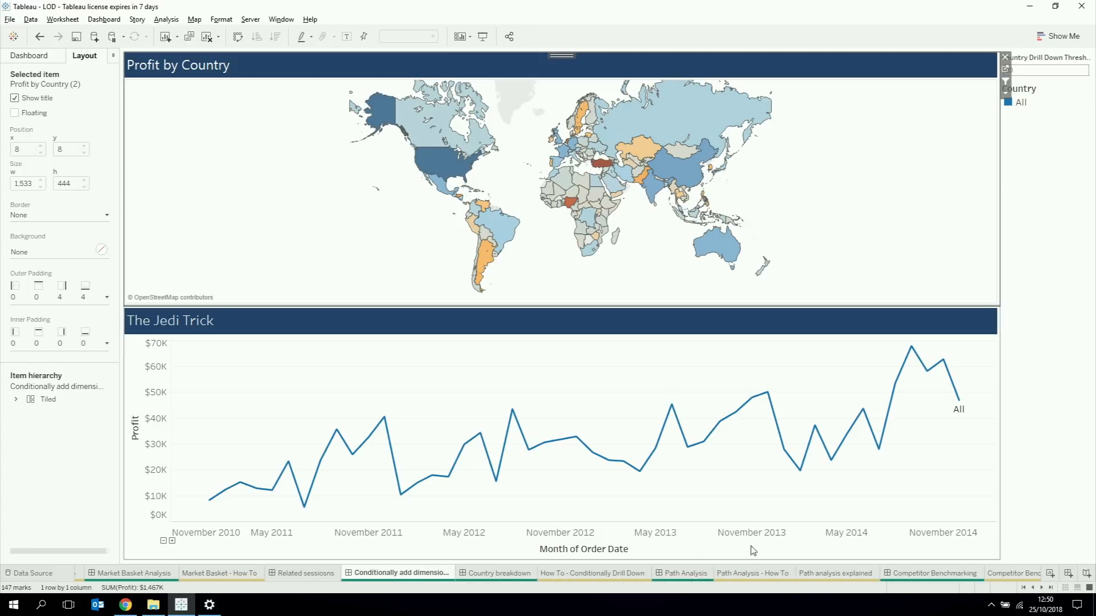
{"action": "left_click", "coordinate": [609, 575]}
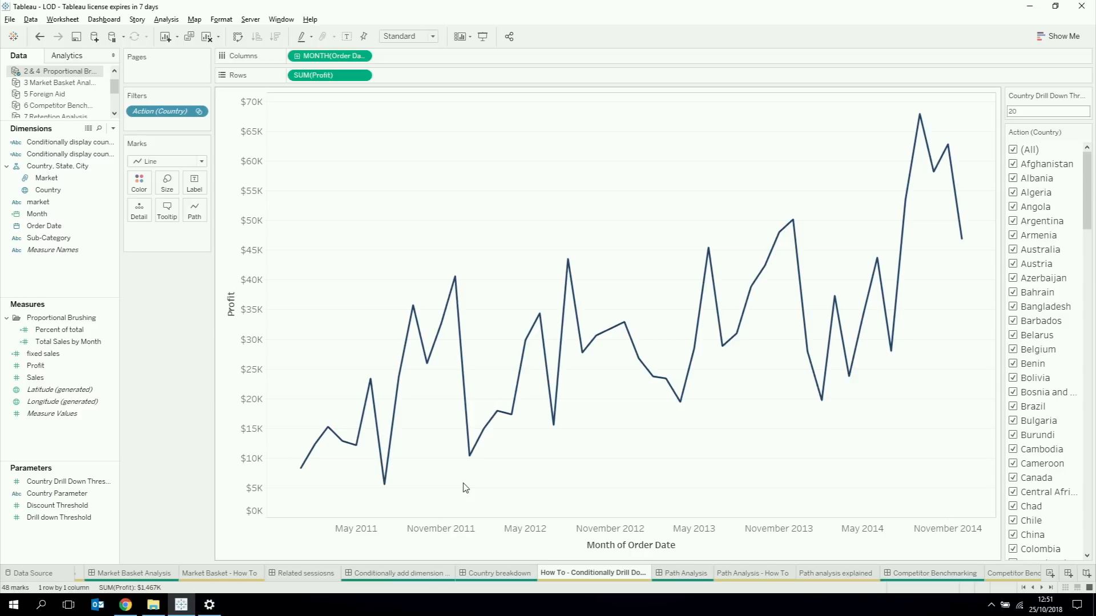
Step: Add an ad hoc COUNTD([Country]) calculation to the rows beside the profit measure
{"action": "double_click", "coordinate": [426, 75]}
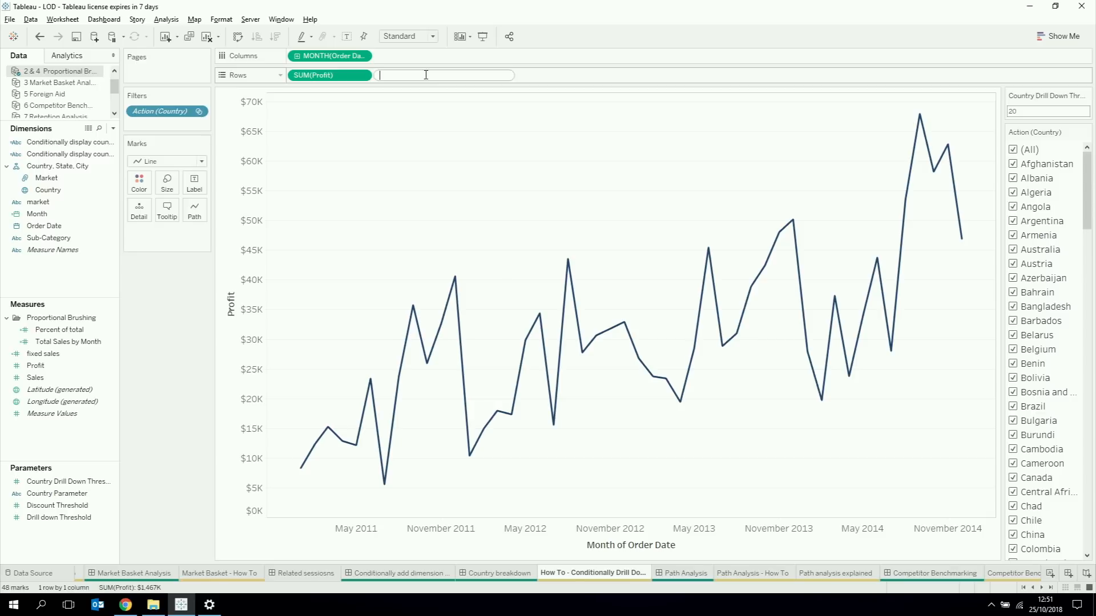
{"action": "type", "text": "cou"}
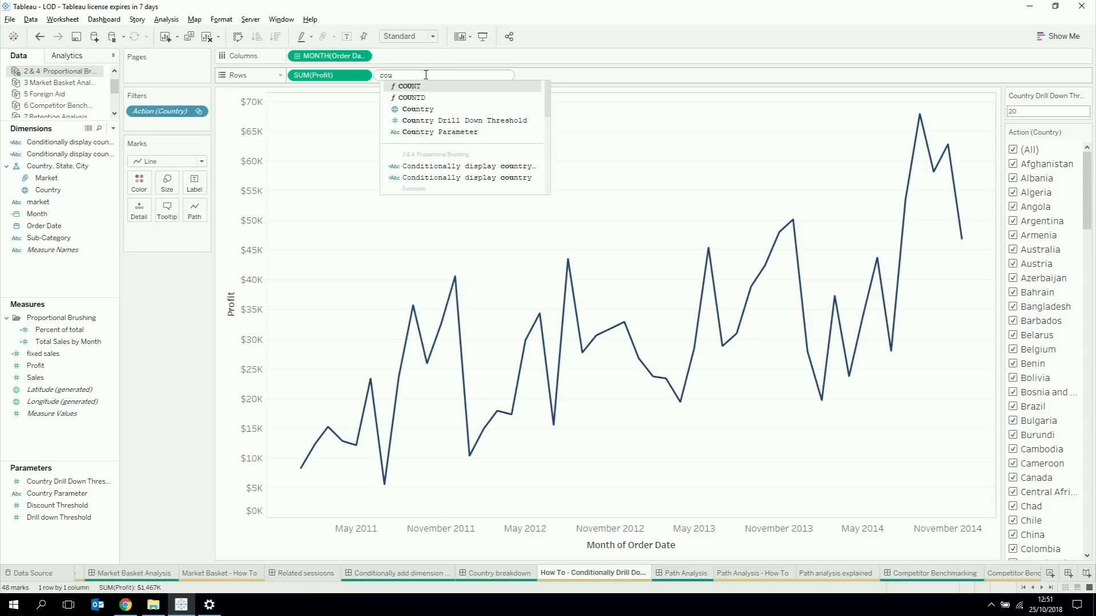
{"action": "key", "text": "Down"}
{"action": "key", "text": "Return"}
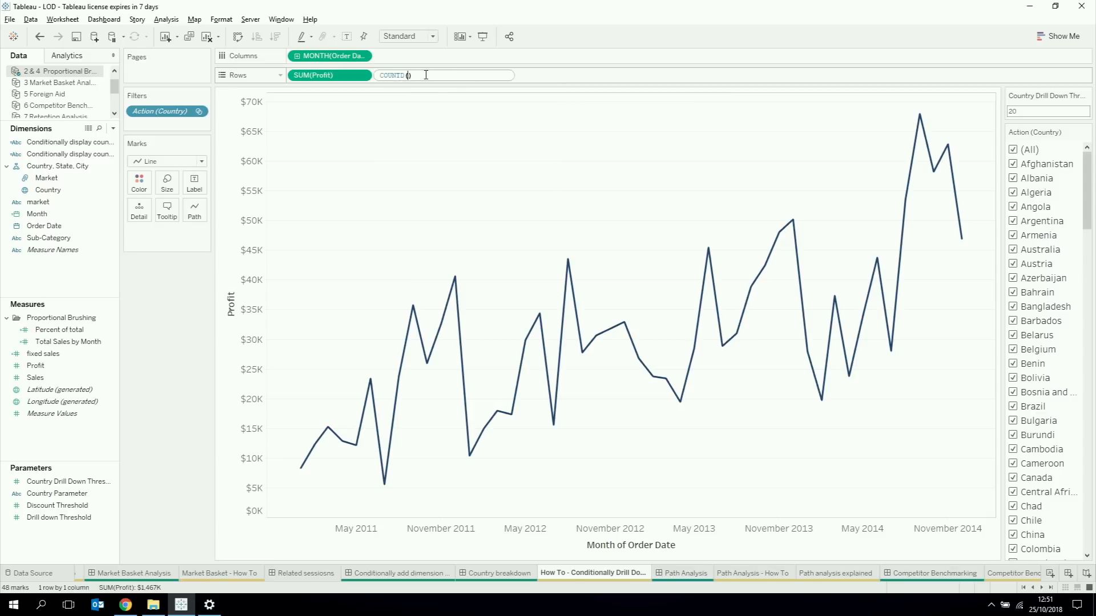
{"action": "type", "text": "coun"}
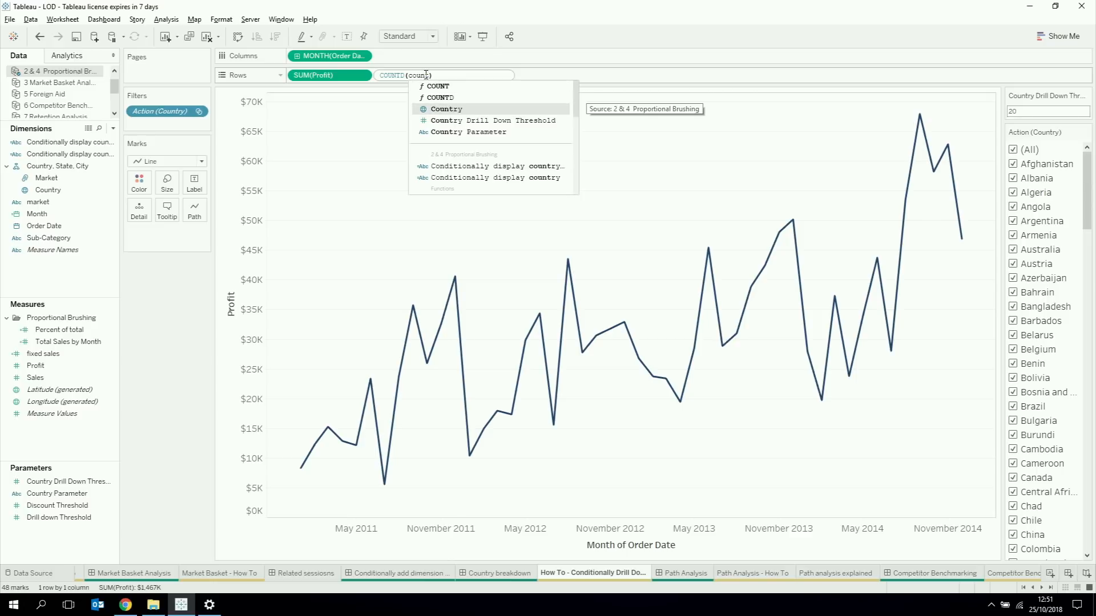
{"action": "key", "text": "Return"}
{"action": "key", "text": "Return"}
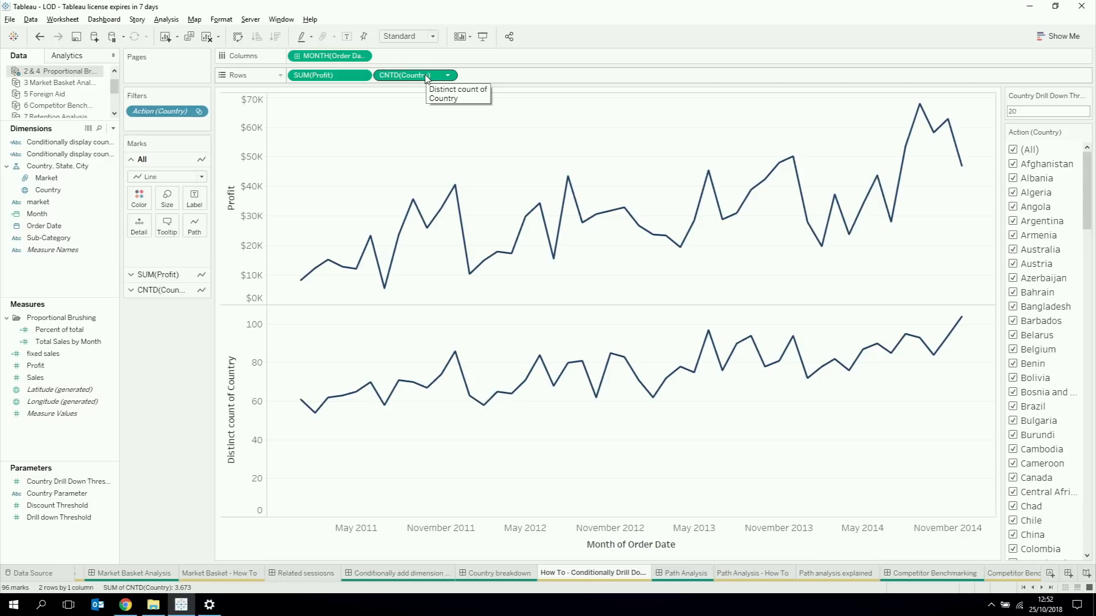
Step: Turn the country count into the level-of-detail expression {COUNTD([Country])} and show mark labels on the chart
{"action": "double_click", "coordinate": [425, 75]}
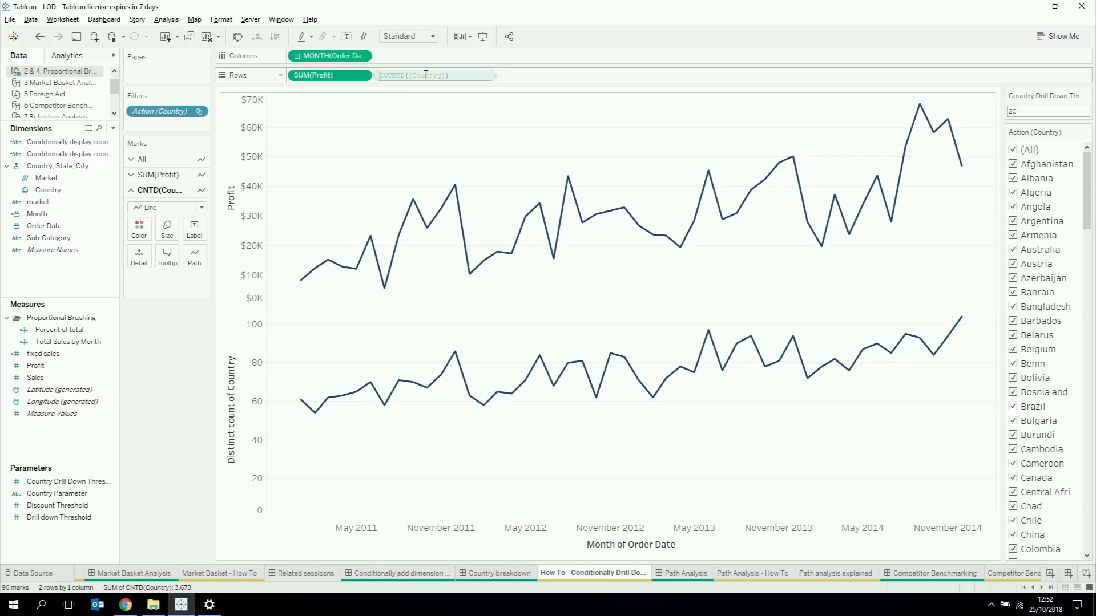
{"action": "left_click", "coordinate": [380, 77]}
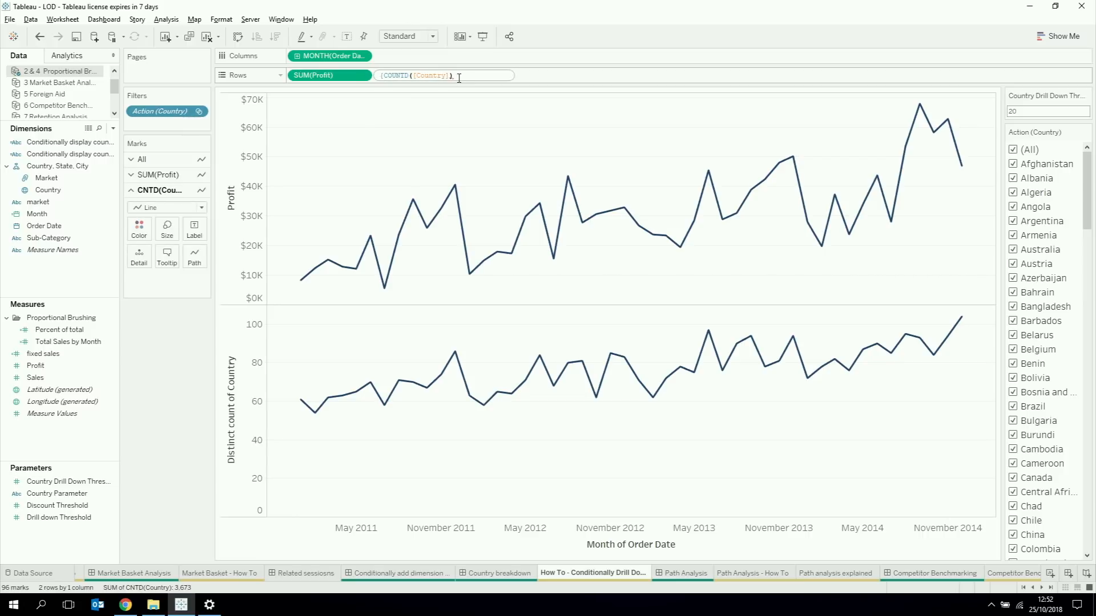
{"action": "type", "text": "}"}
{"action": "key", "text": "Return"}
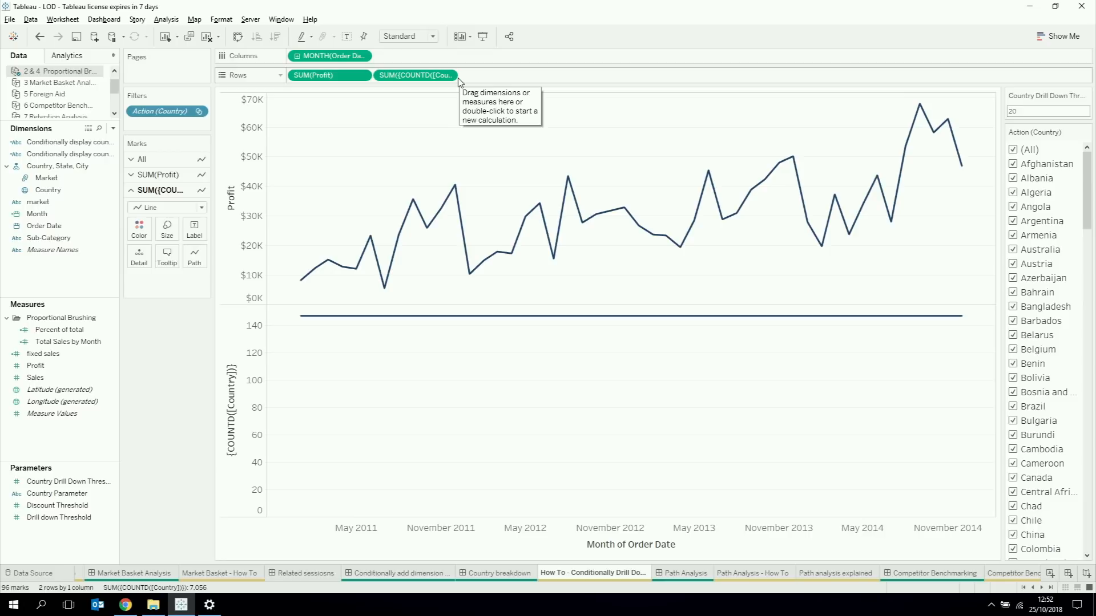
{"action": "left_click", "coordinate": [354, 35]}
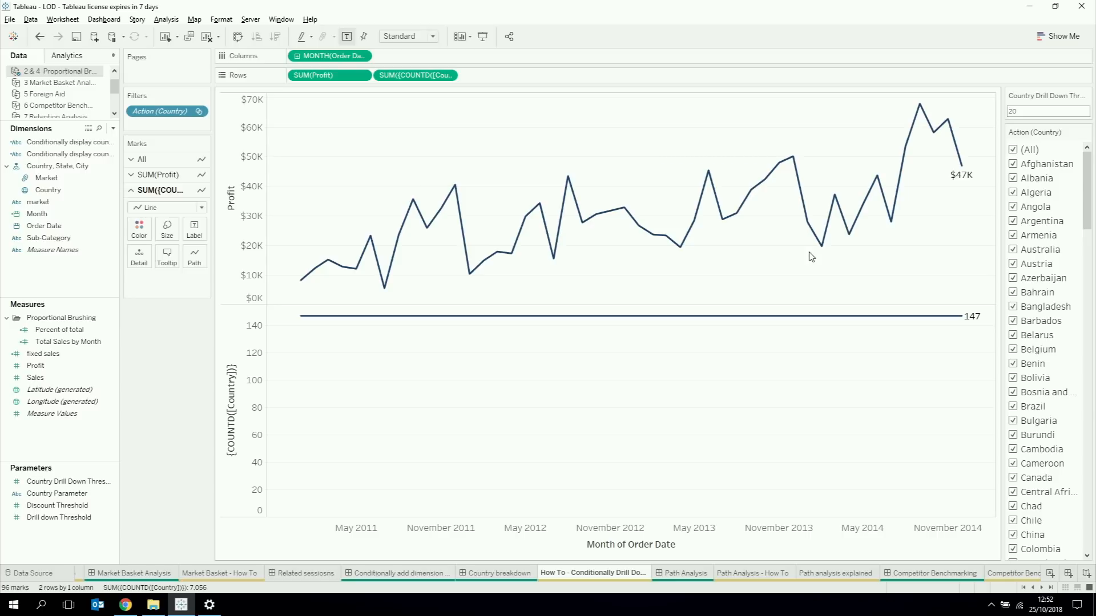
Step: Exclude Albania, Algeria, Angola and Argentina in the Action (Country) filter, and add that filter to context
{"action": "left_click", "coordinate": [1013, 178]}
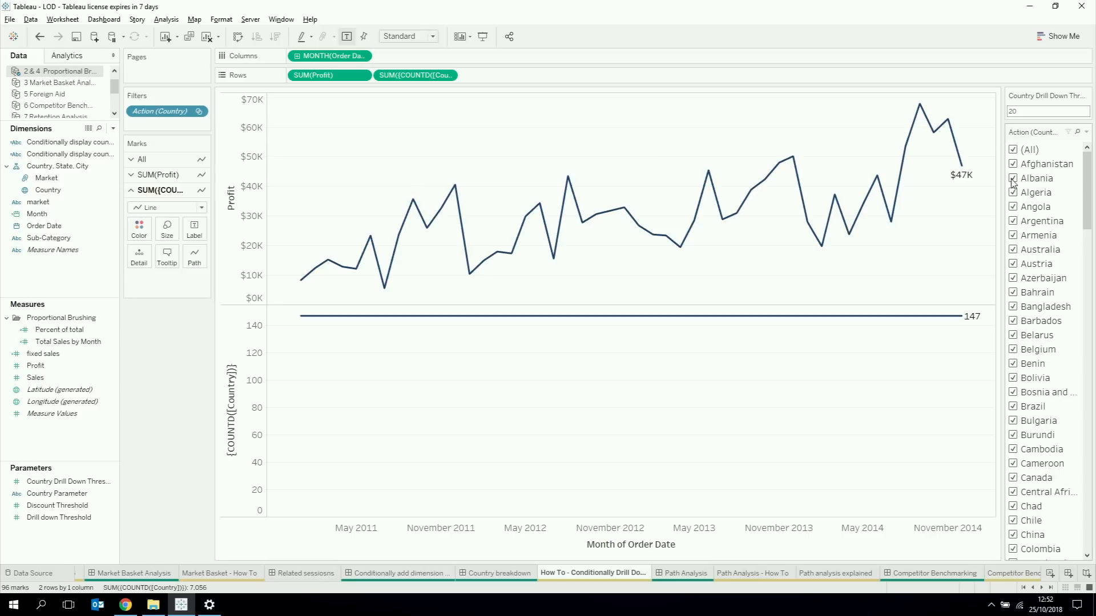
{"action": "left_click", "coordinate": [1013, 193]}
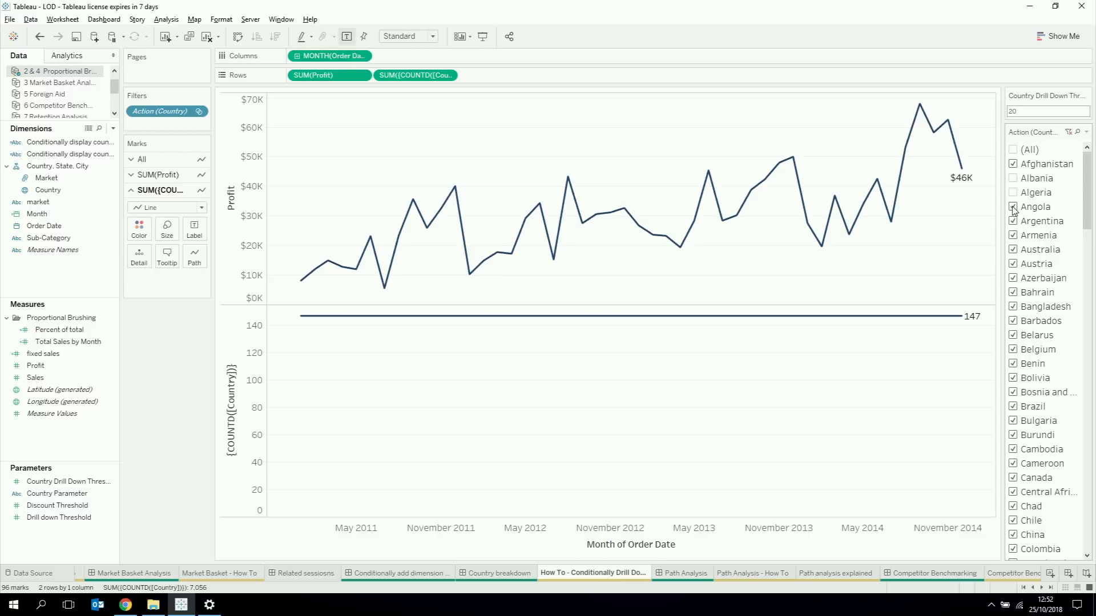
{"action": "left_click", "coordinate": [1013, 206]}
{"action": "left_click", "coordinate": [1013, 222]}
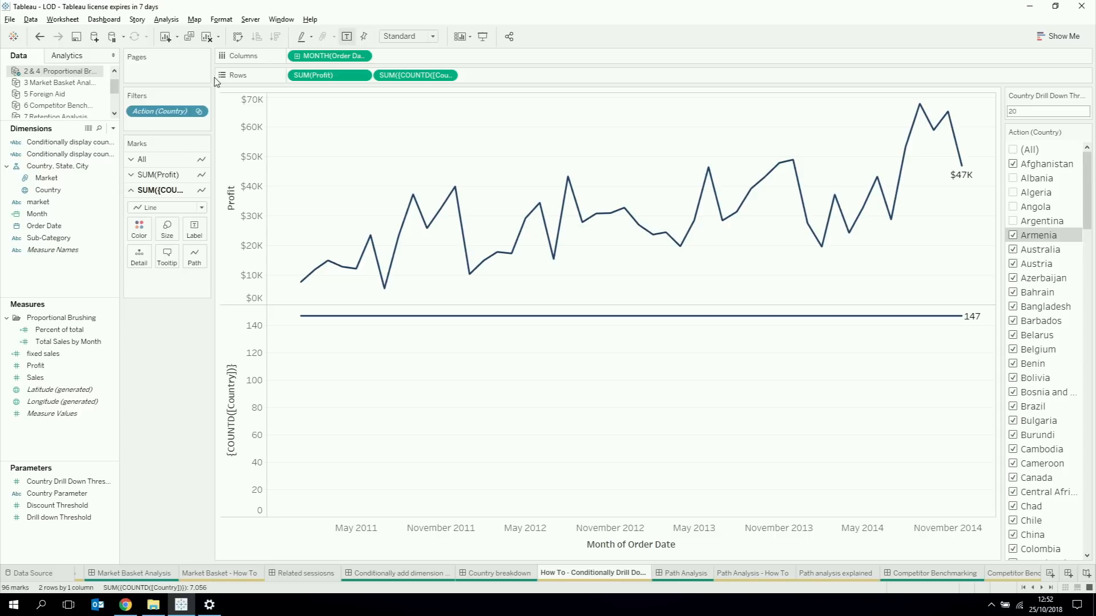
{"action": "right_click", "coordinate": [168, 113]}
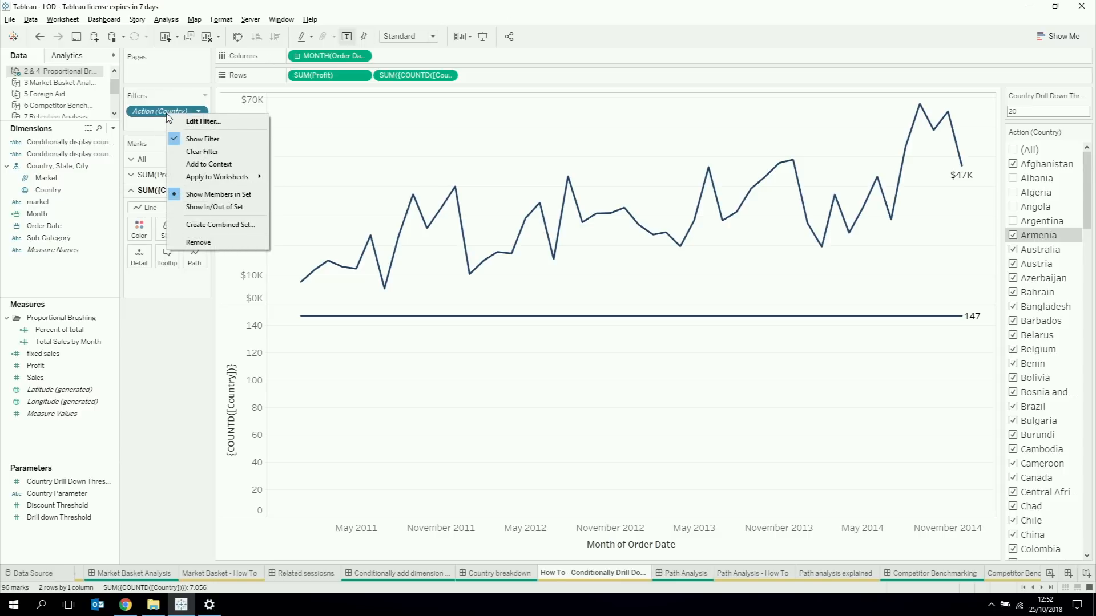
{"action": "left_click", "coordinate": [206, 163]}
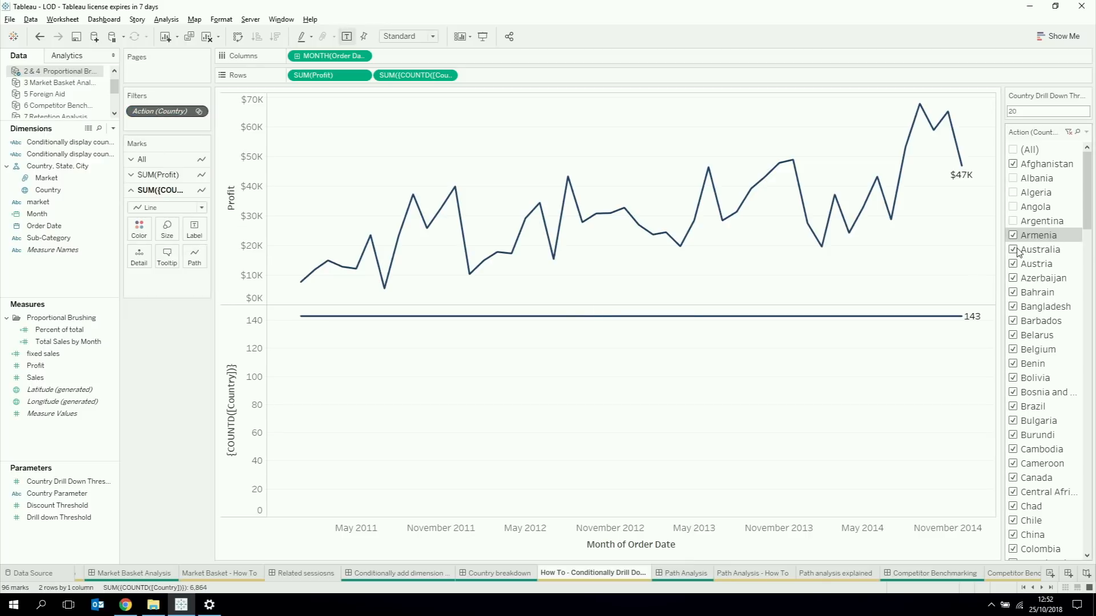
Step: Limit the Action (Country) filter to Afghanistan, Albania, Algeria and Angola
{"action": "left_click", "coordinate": [1013, 151]}
{"action": "left_click", "coordinate": [1014, 151]}
{"action": "left_click", "coordinate": [1014, 164]}
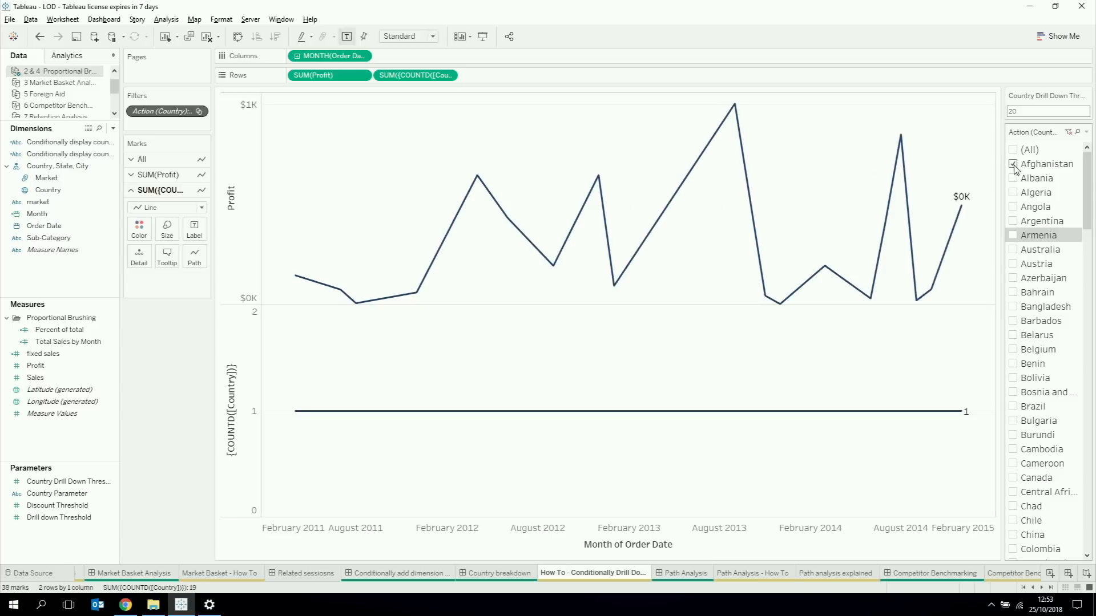
{"action": "left_click", "coordinate": [1013, 178]}
{"action": "left_click", "coordinate": [1014, 194]}
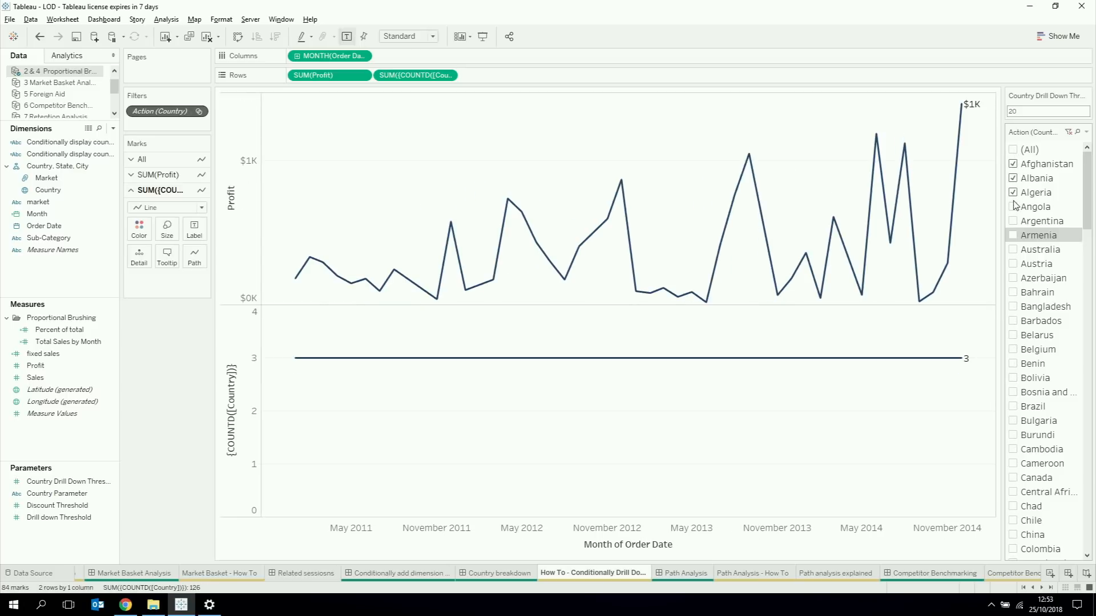
{"action": "left_click", "coordinate": [1014, 208]}
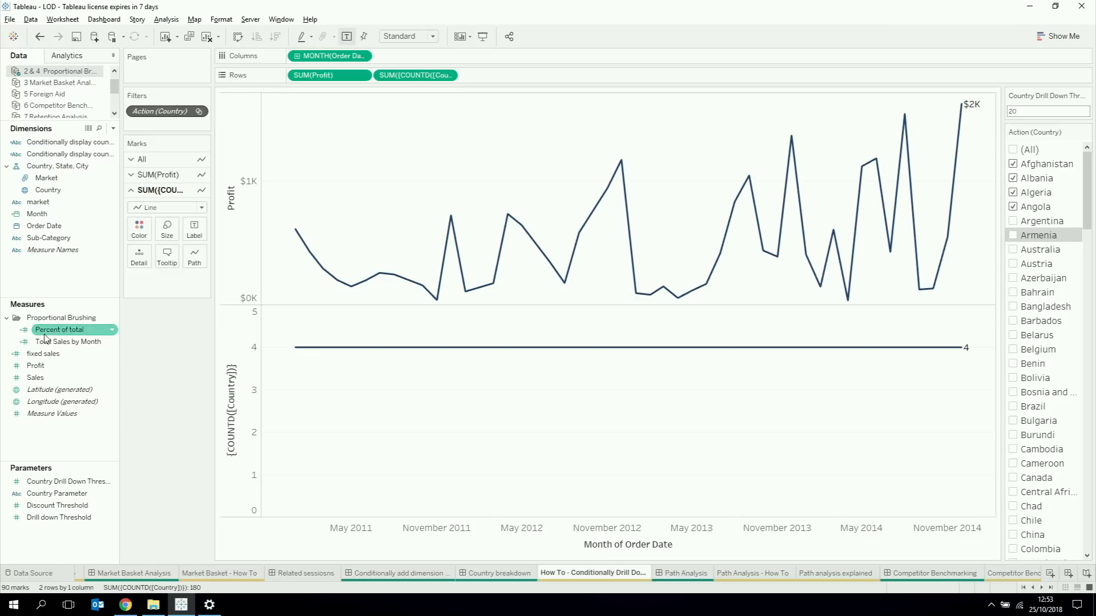
Step: Edit the Conditionally display country calculation so that its else branch returns a first name, and save it
{"action": "right_click", "coordinate": [44, 445]}
{"action": "left_click", "coordinate": [67, 451]}
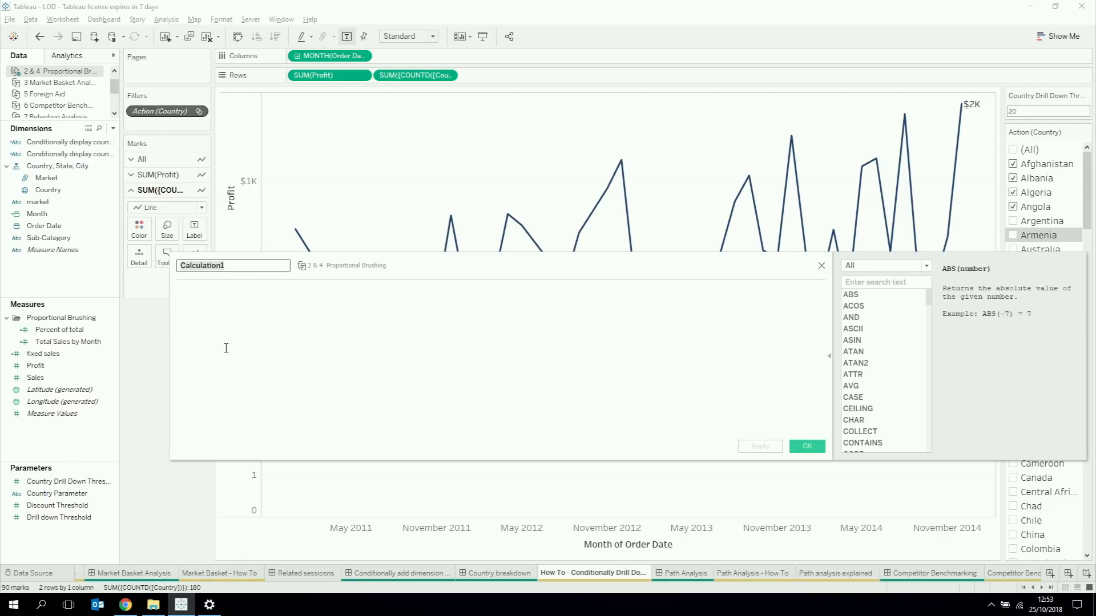
{"action": "right_click", "coordinate": [92, 144]}
{"action": "left_click", "coordinate": [119, 197]}
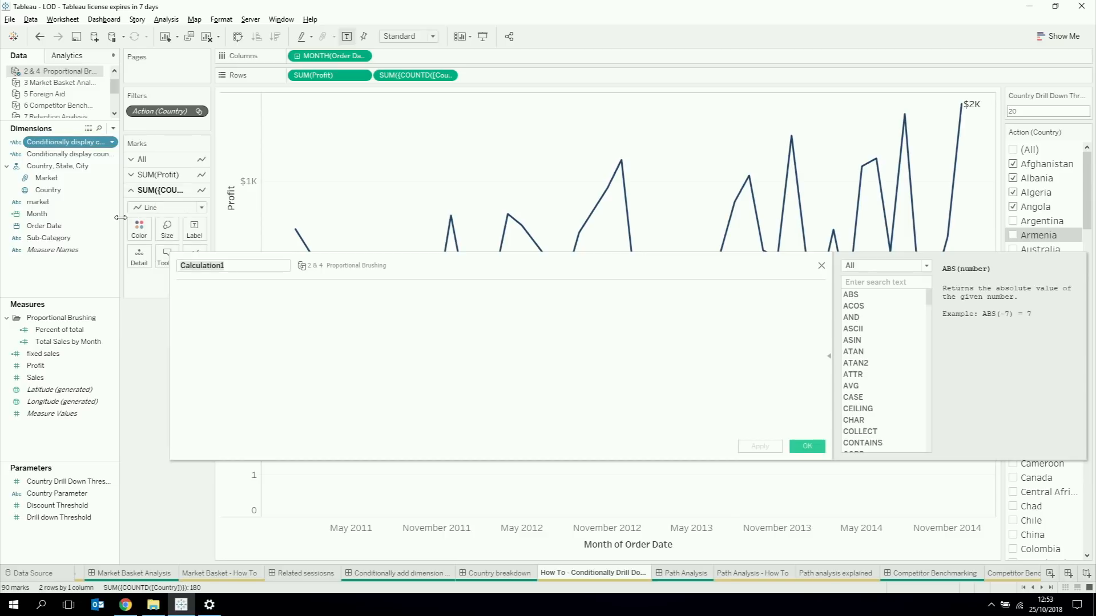
{"action": "key", "text": "ctrl+v"}
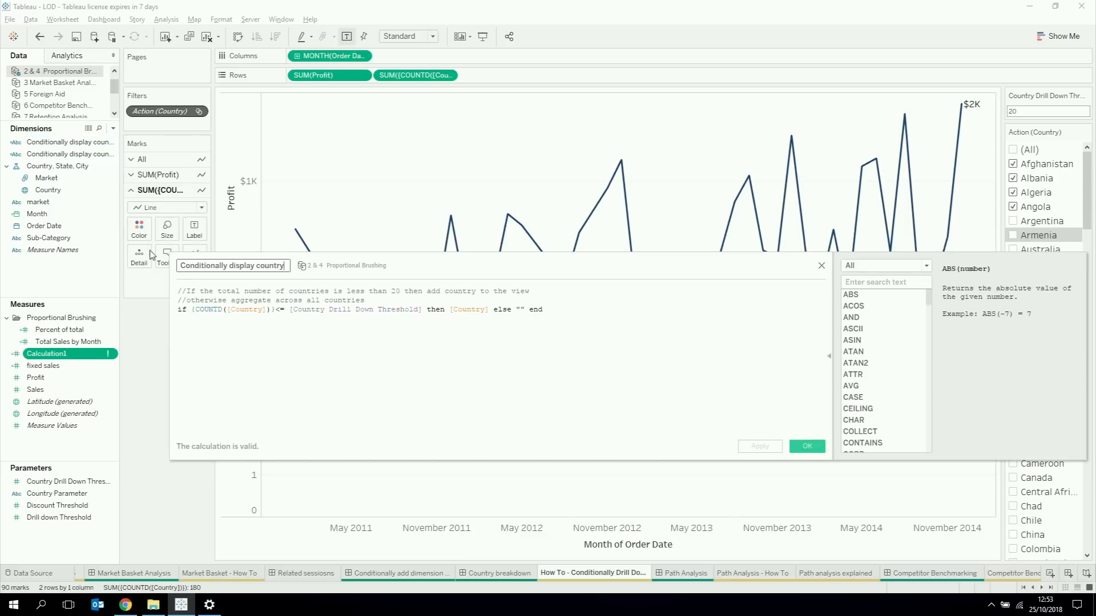
{"action": "left_click", "coordinate": [286, 347]}
{"action": "scroll", "coordinate": [286, 347], "scroll_direction": "up", "scroll_amount": 3}
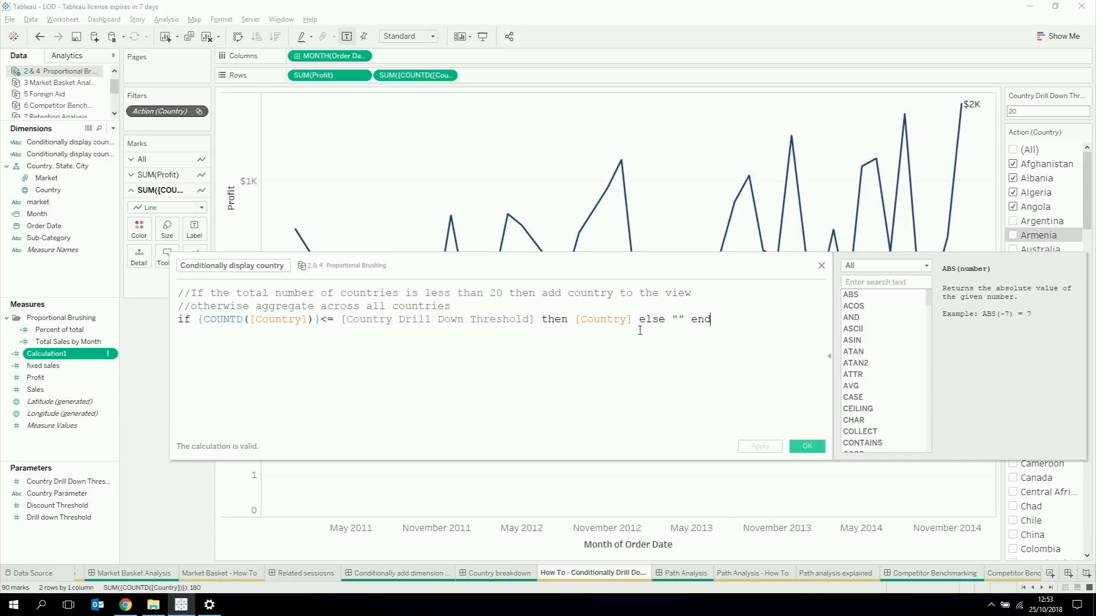
{"action": "left_click", "coordinate": [678, 322]}
{"action": "type", "text": "Inda"}
{"action": "left_click", "coordinate": [810, 447]}
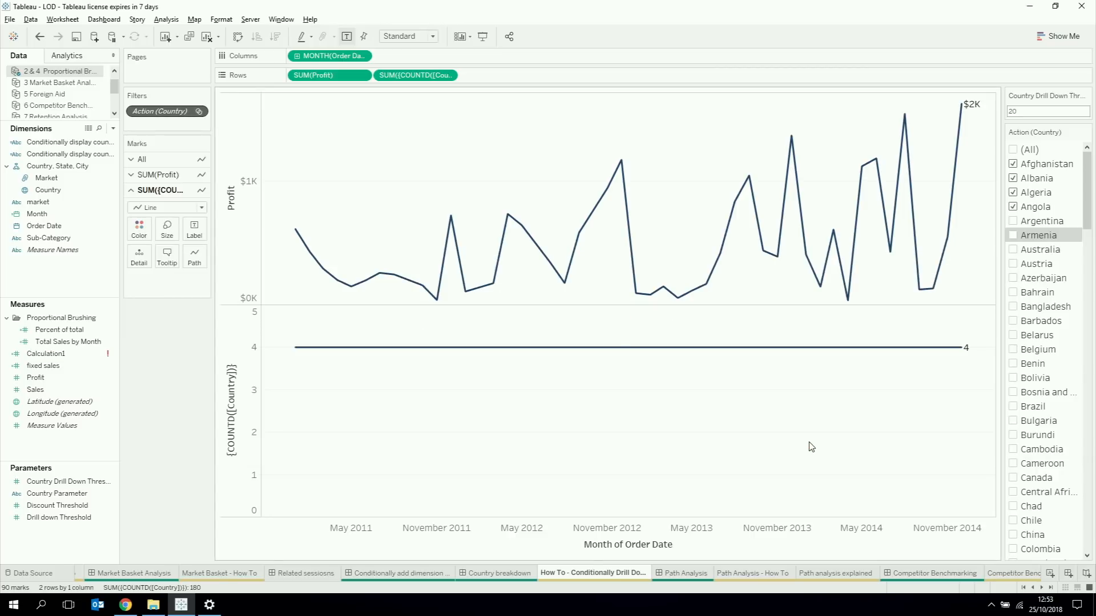
Step: Remove the country count from the rows and color the profit lines by Conditionally display country
{"action": "left_click_drag", "start_coordinate": [63, 142], "coordinate": [141, 235]}
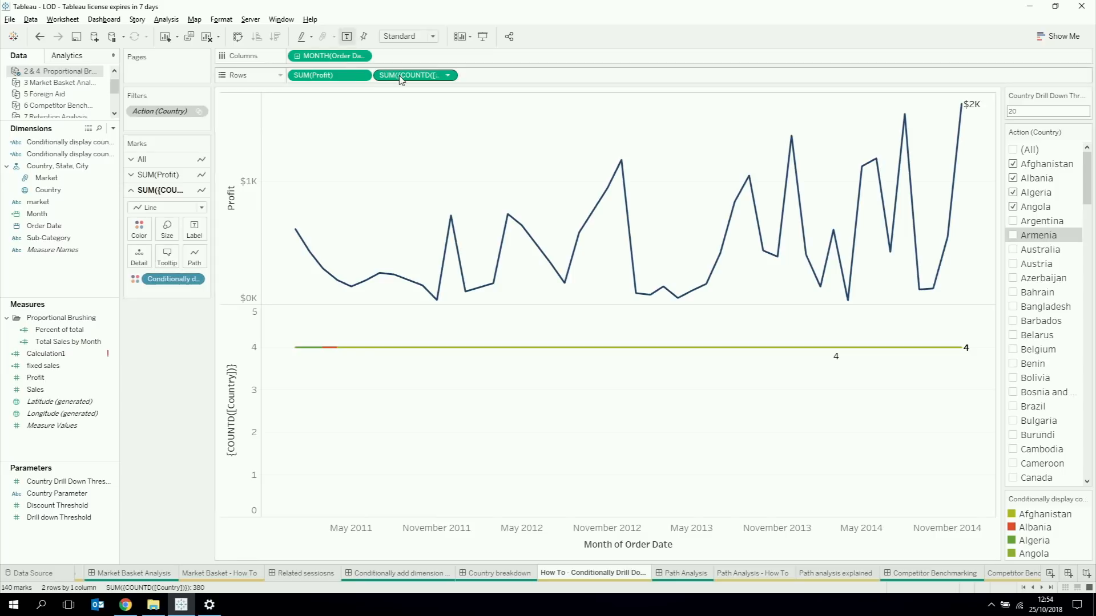
{"action": "left_click_drag", "start_coordinate": [400, 76], "coordinate": [559, 31]}
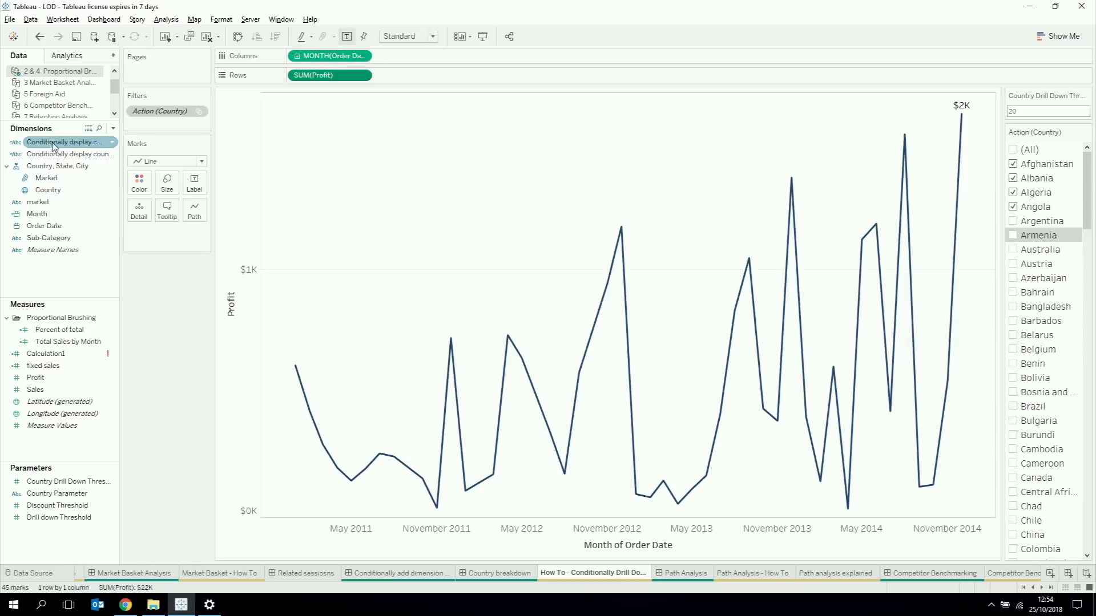
{"action": "left_click_drag", "start_coordinate": [57, 143], "coordinate": [139, 183]}
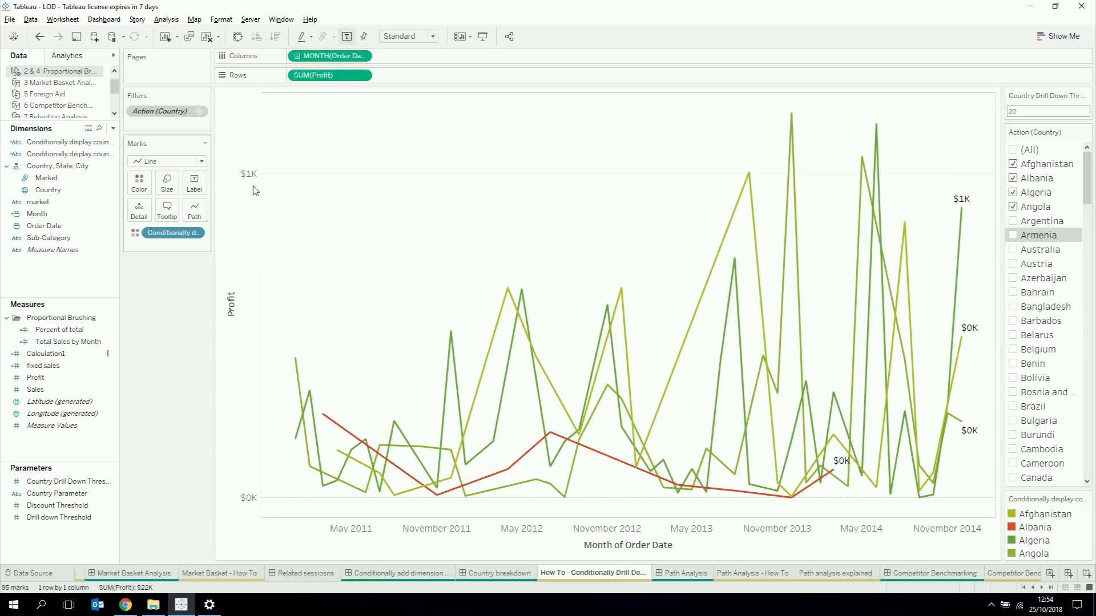
Step: Set the Country Drill Down Threshold to 4 and include Argentina in the country filter
{"action": "left_click", "coordinate": [1026, 111]}
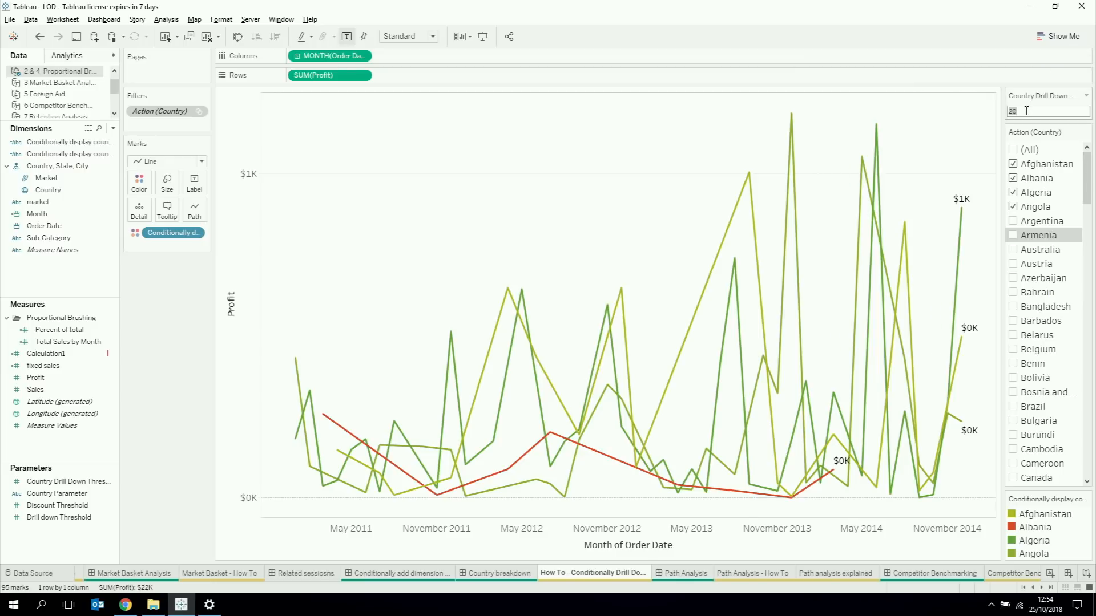
{"action": "type", "text": "4"}
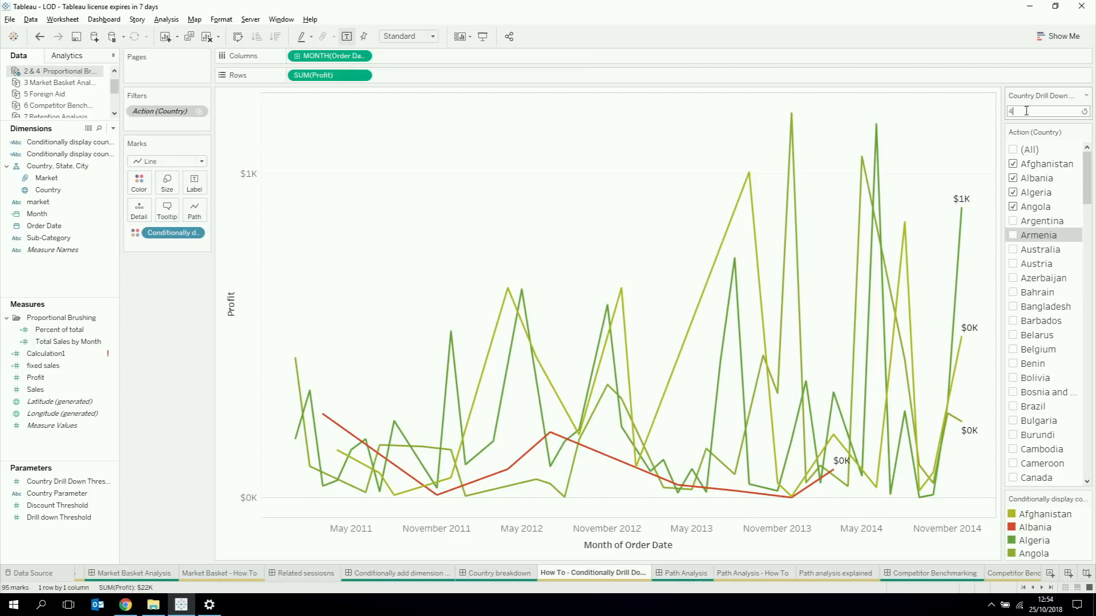
{"action": "left_click", "coordinate": [1013, 222]}
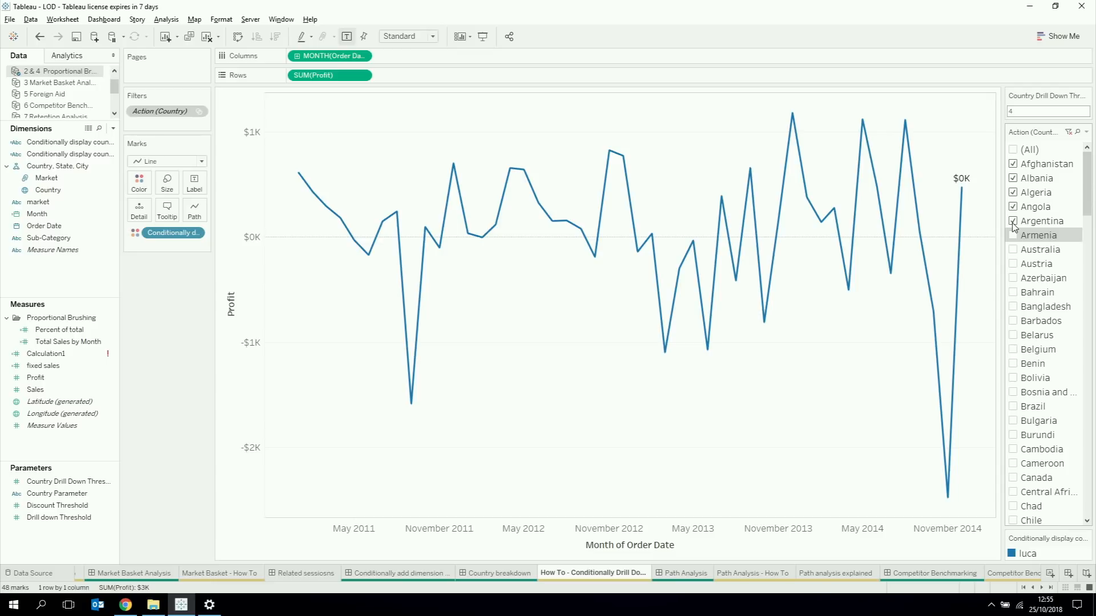
Step: Open the Path Analysis dashboard and set its Country Parameter to United Kingdom
{"action": "left_click", "coordinate": [682, 573]}
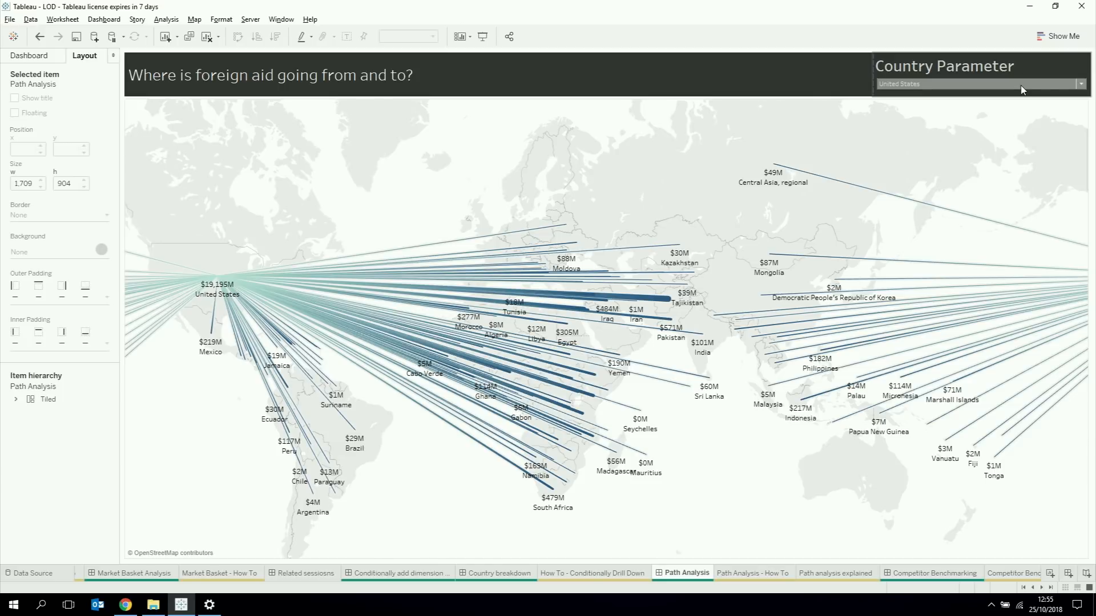
{"action": "left_click", "coordinate": [1003, 84]}
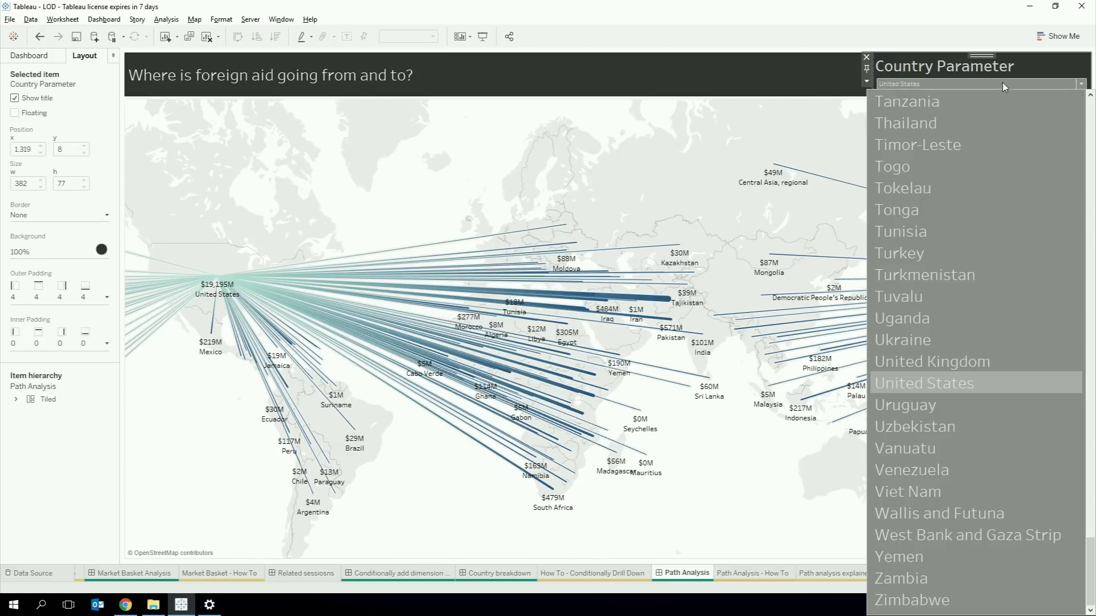
{"action": "left_click", "coordinate": [955, 359]}
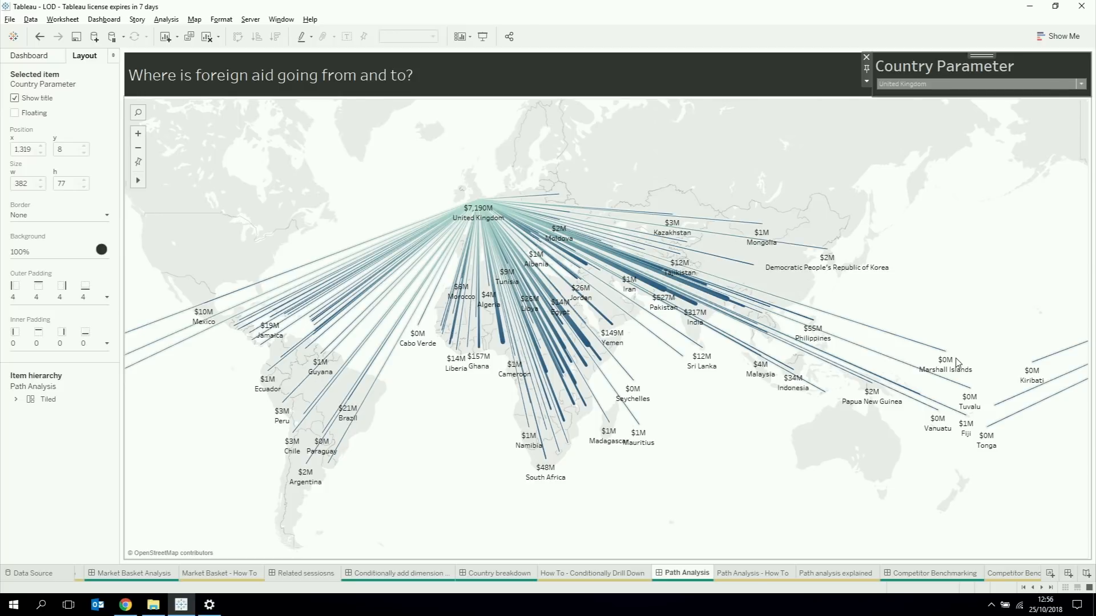
Step: Open the Path Analysis - How To worksheet
{"action": "left_click", "coordinate": [744, 573]}
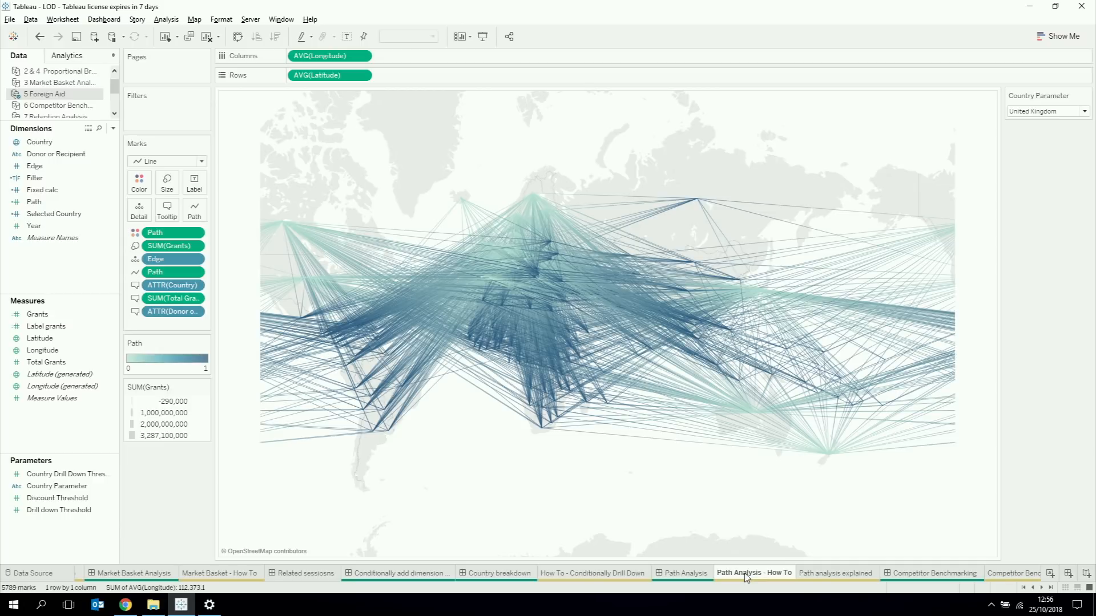
Step: Try filtering the flow map to United States with the Country dimension, and remove that filter
{"action": "left_click", "coordinate": [70, 200]}
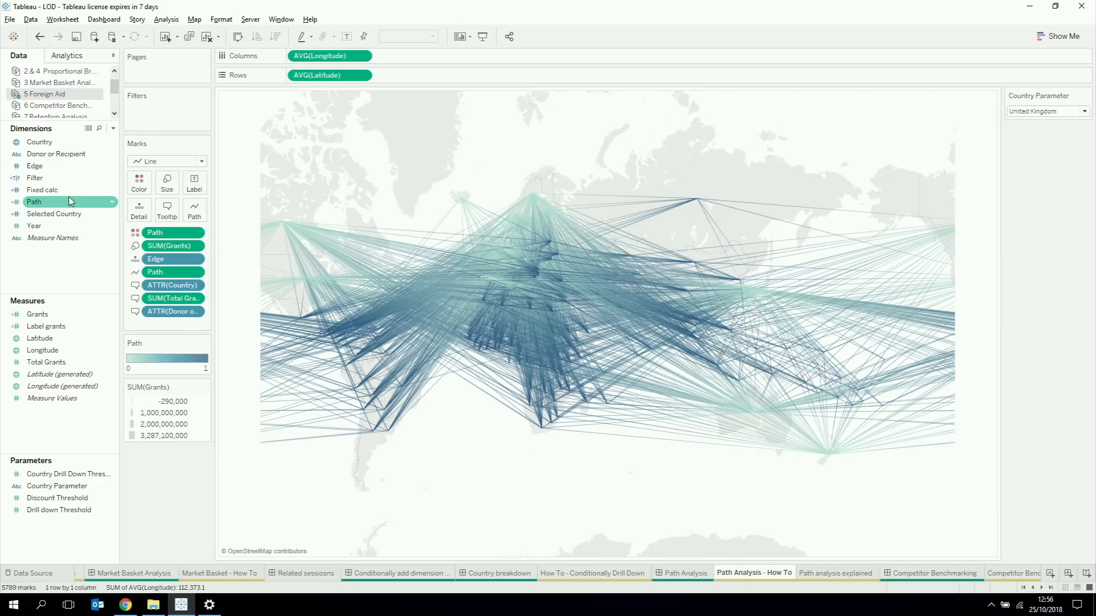
{"action": "left_click_drag", "start_coordinate": [36, 142], "coordinate": [137, 130]}
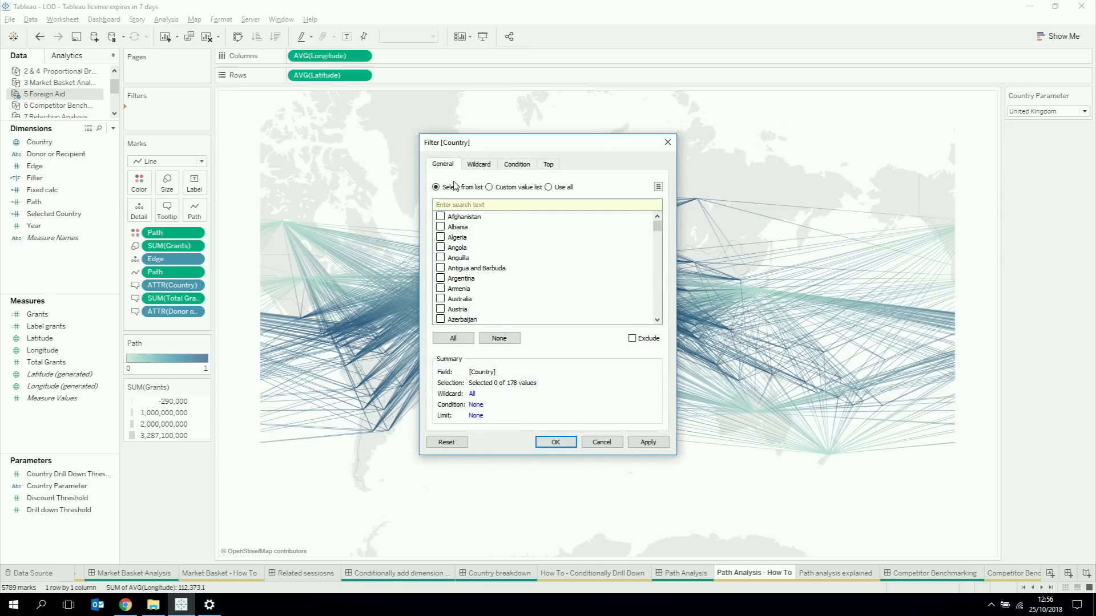
{"action": "type", "text": "united"}
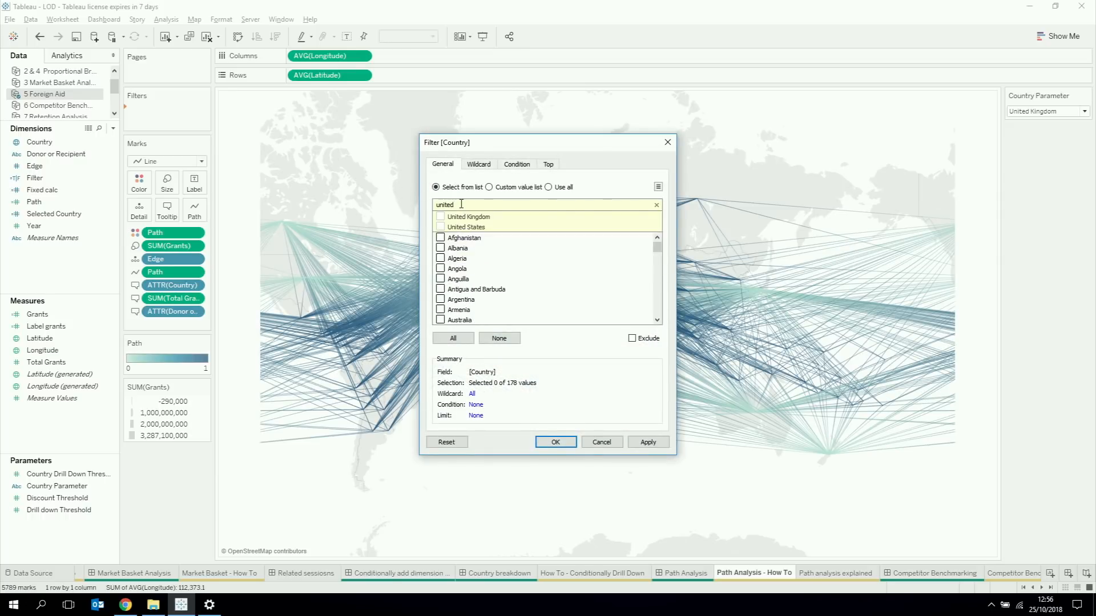
{"action": "left_click", "coordinate": [441, 226]}
{"action": "left_click", "coordinate": [554, 443]}
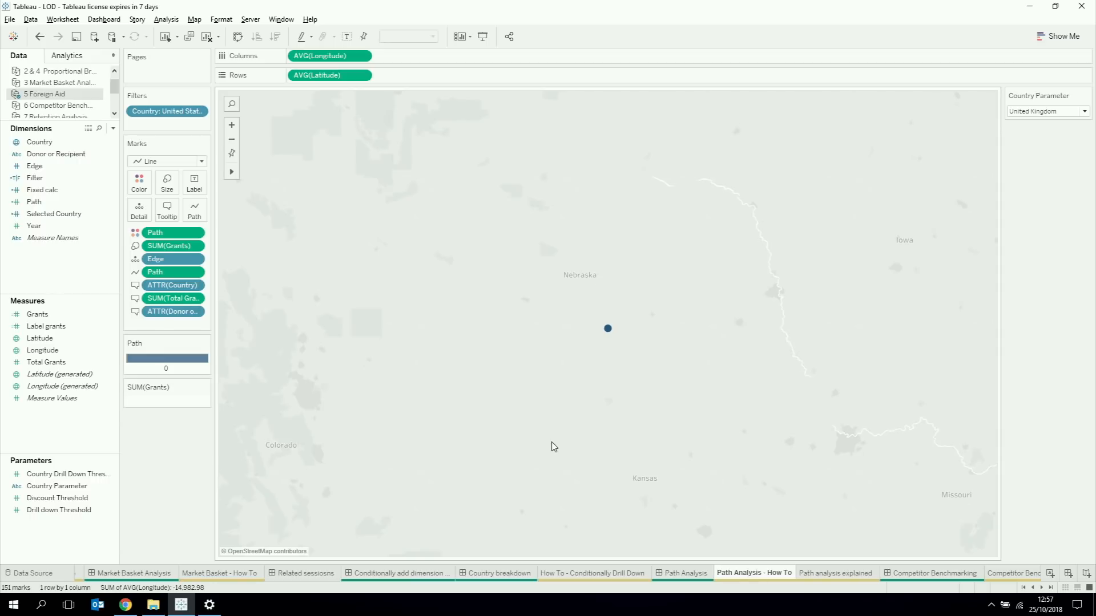
{"action": "left_click_drag", "start_coordinate": [162, 109], "coordinate": [34, 220]}
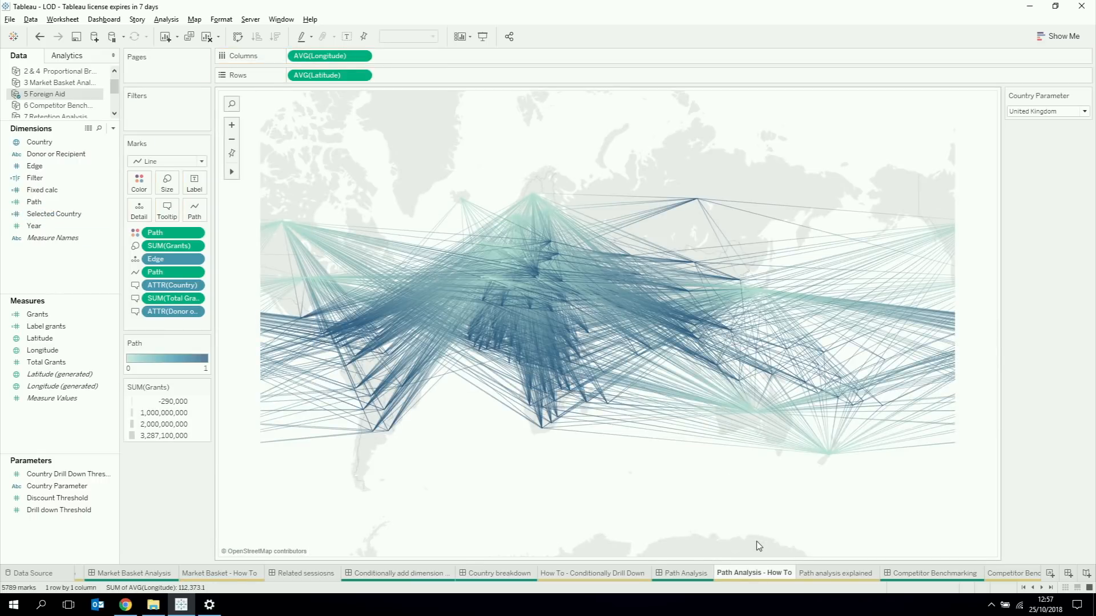
Step: Open the Path analysis explained worksheet and start a new calculated field in the 5 Foreign Aid data source
{"action": "left_click", "coordinate": [819, 574]}
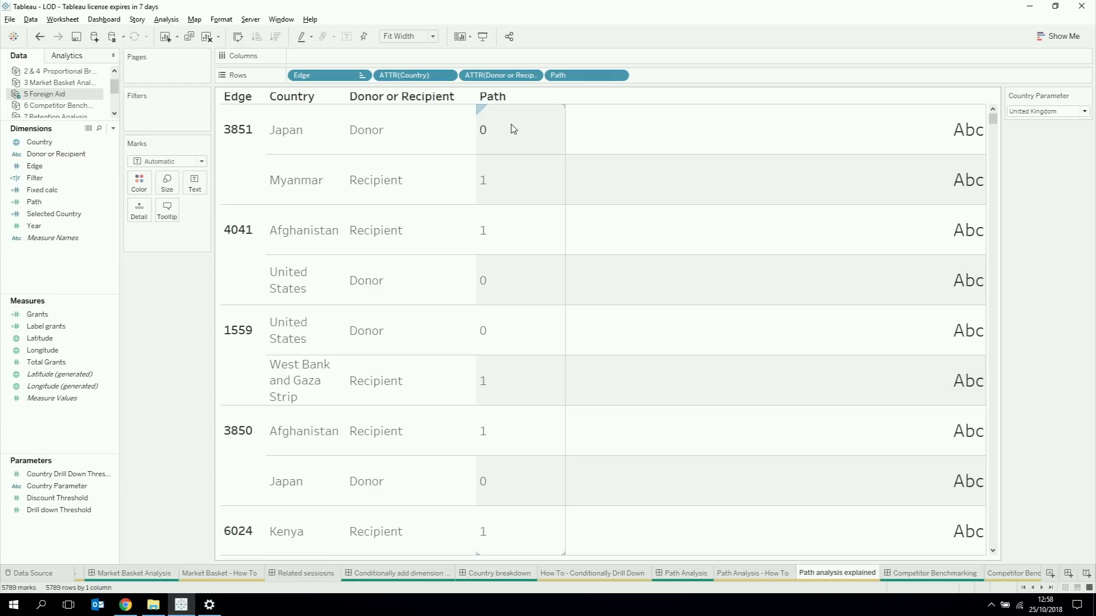
{"action": "right_click", "coordinate": [64, 428]}
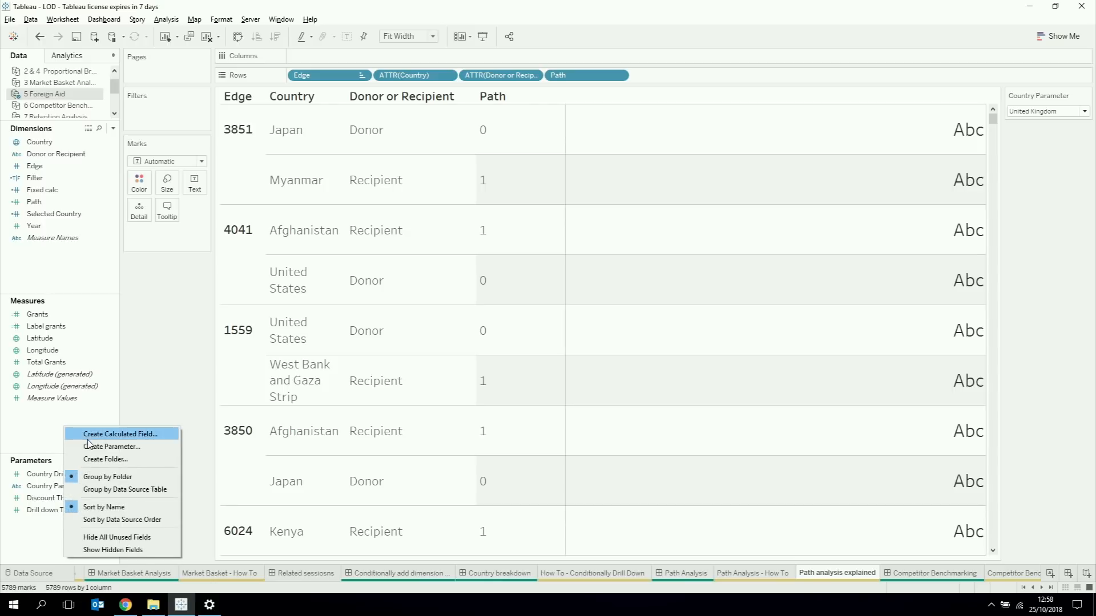
{"action": "left_click", "coordinate": [88, 438]}
{"action": "left_click", "coordinate": [337, 338]}
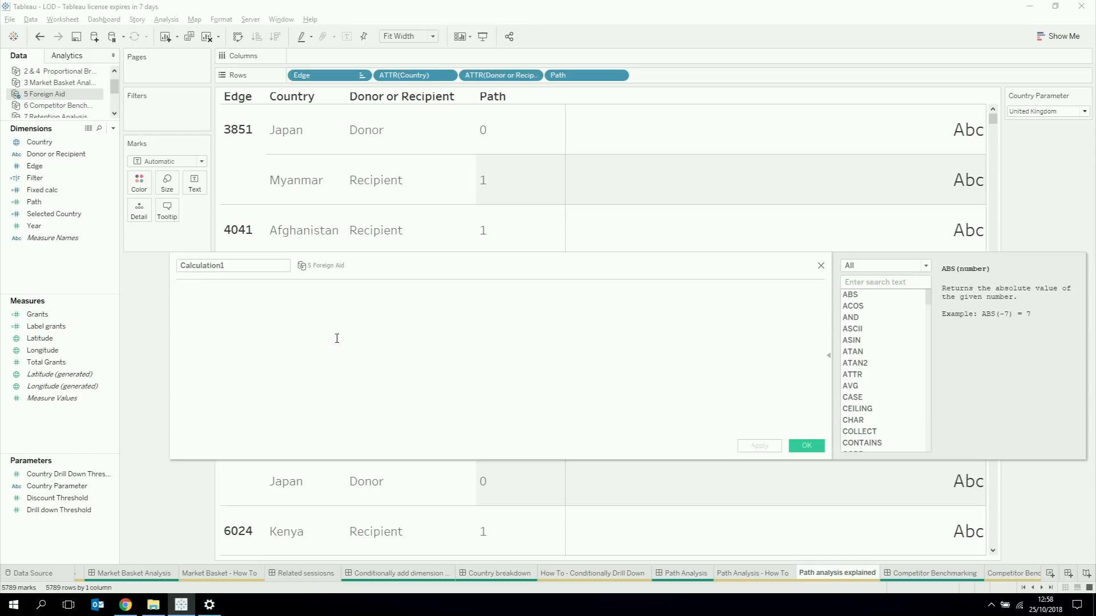
Step: Enter the condition if [Country] = [Country Parameter] in the calculated field
{"action": "type", "text": "if coun"}
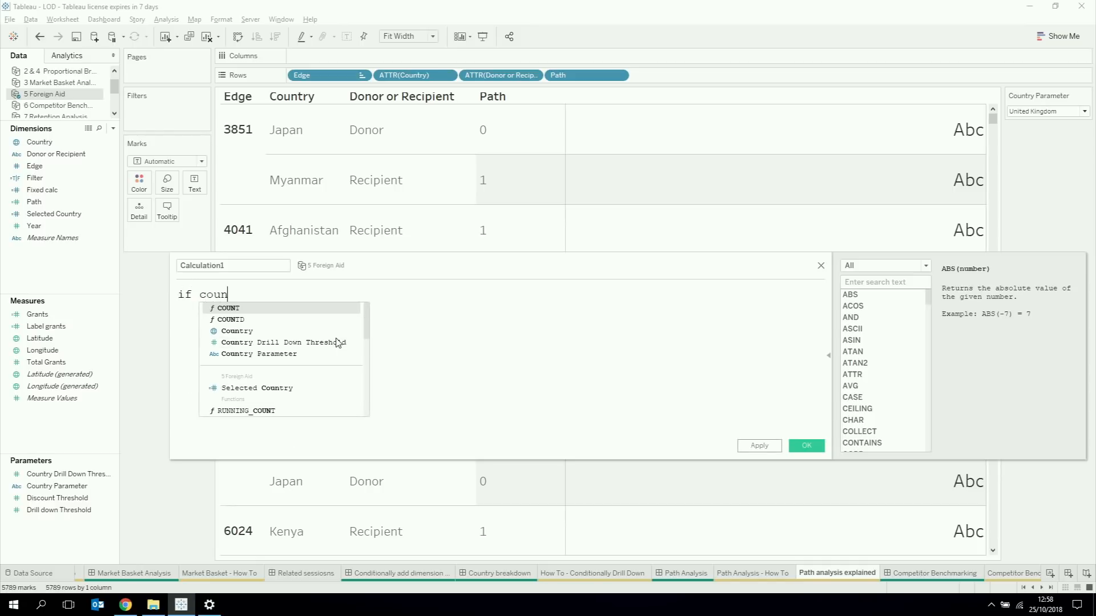
{"action": "key", "text": "Down"}
{"action": "key", "text": "Down"}
{"action": "key", "text": "Return"}
{"action": "type", "text": "= "}
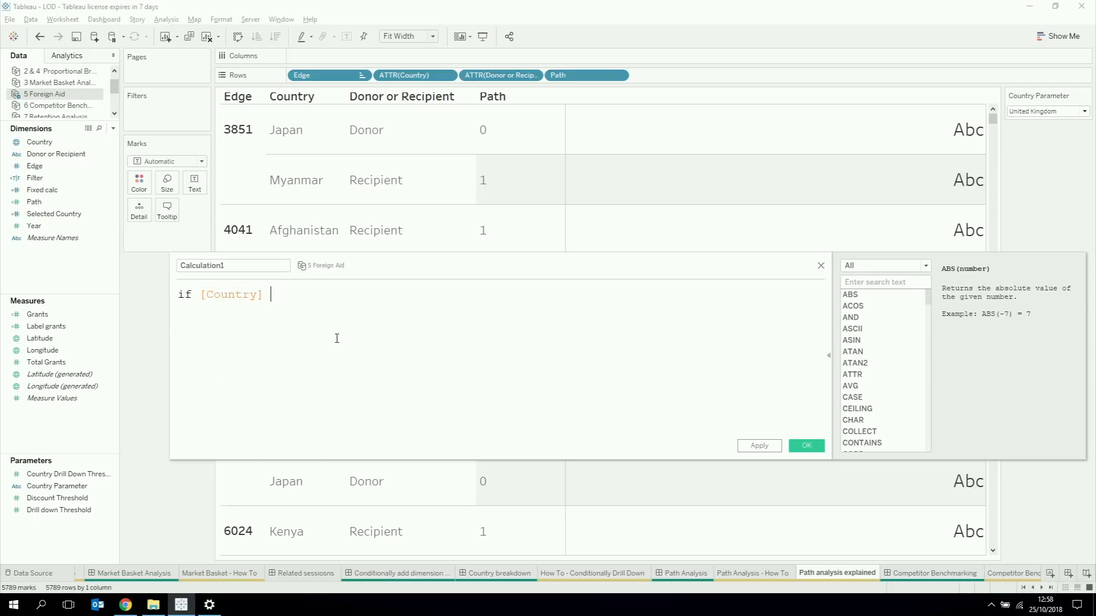
{"action": "type", "text": "cou"}
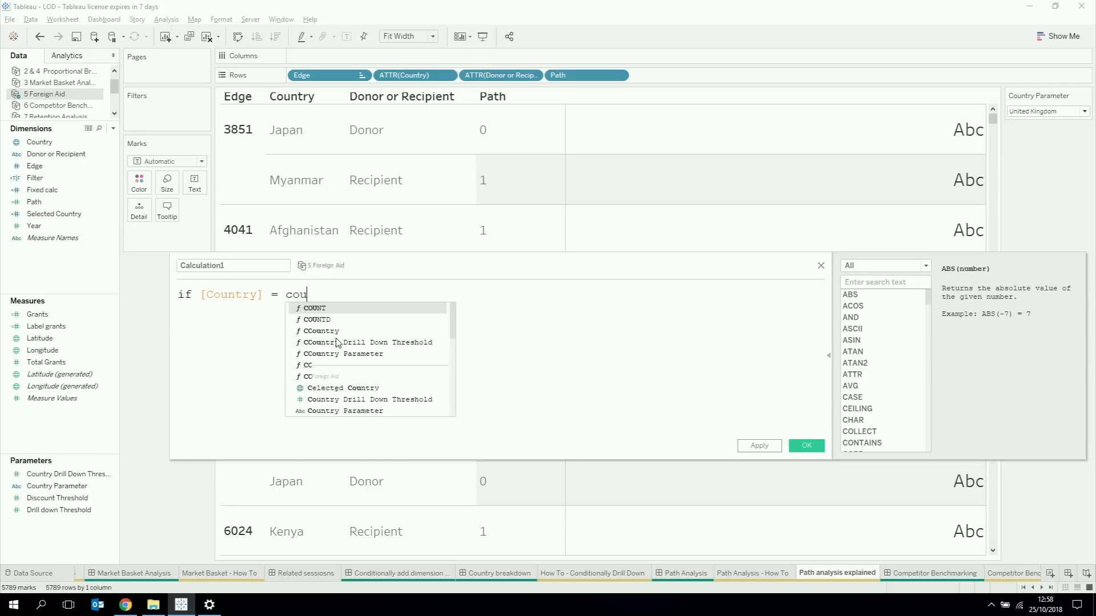
{"action": "key", "text": "Down"}
{"action": "key", "text": "Down"}
{"action": "key", "text": "Down"}
{"action": "key", "text": "Down"}
{"action": "key", "text": "Return"}
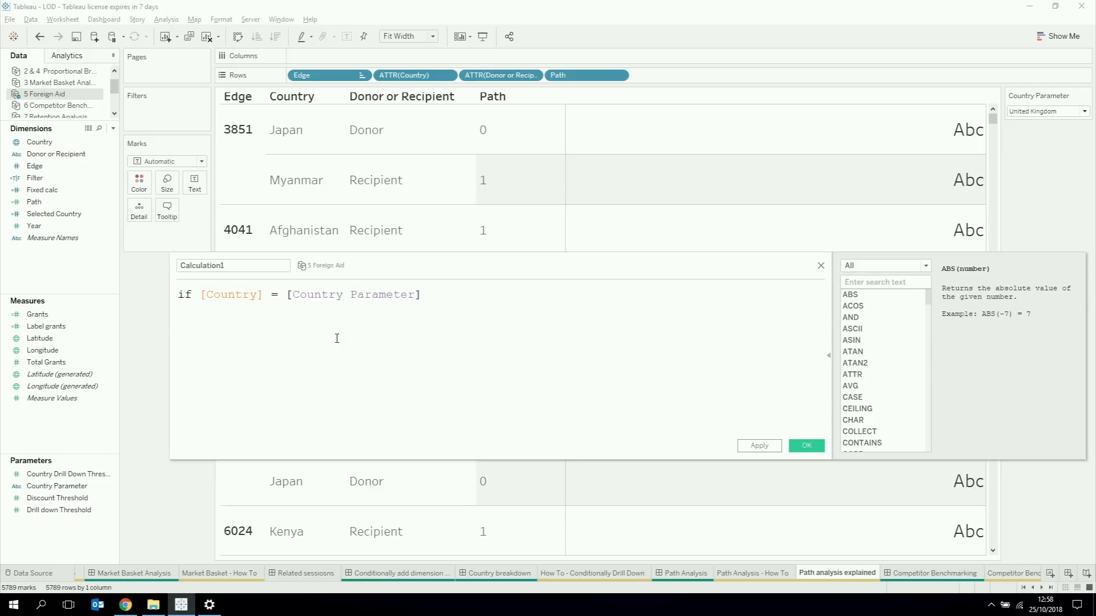
Step: Complete the formula with then 1 else 0 END, name the calculation selected country and save it
{"action": "type", "text": "then 1 else 0 end"}
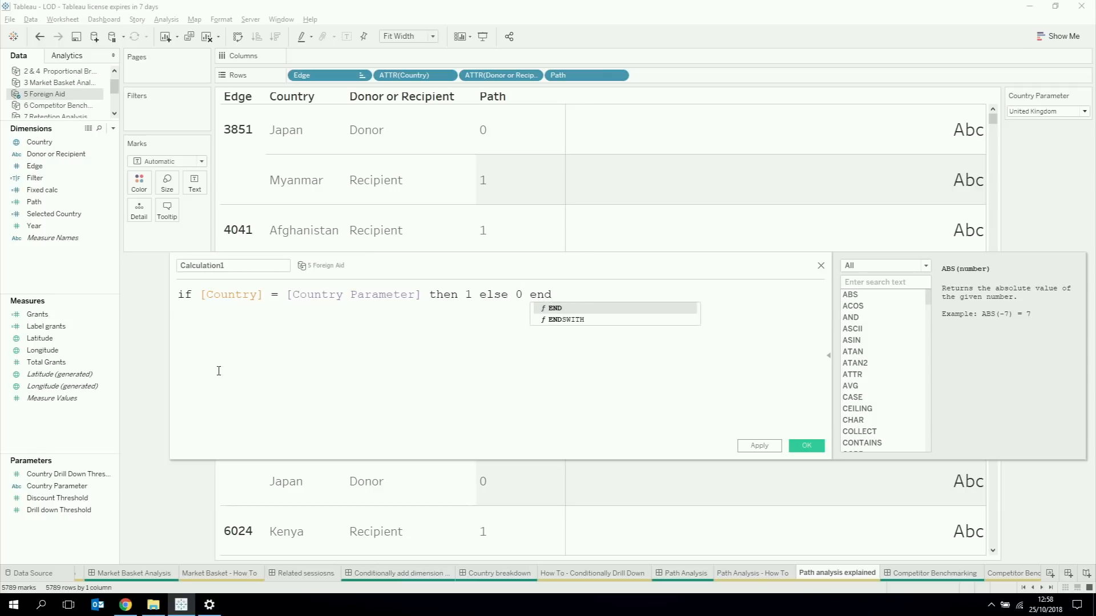
{"action": "key", "text": "Return"}
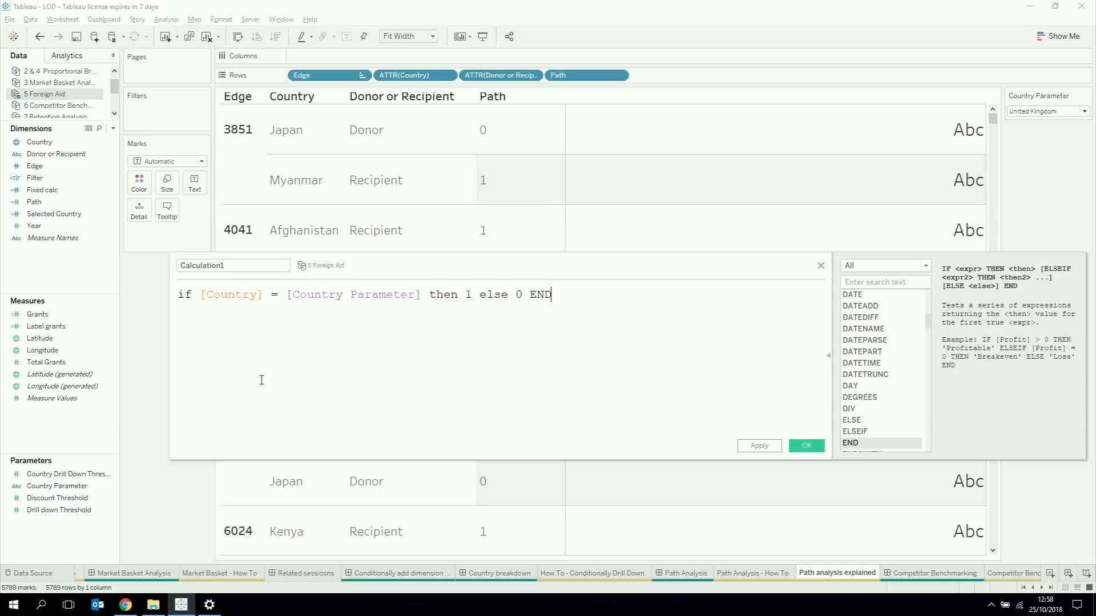
{"action": "left_click", "coordinate": [234, 266]}
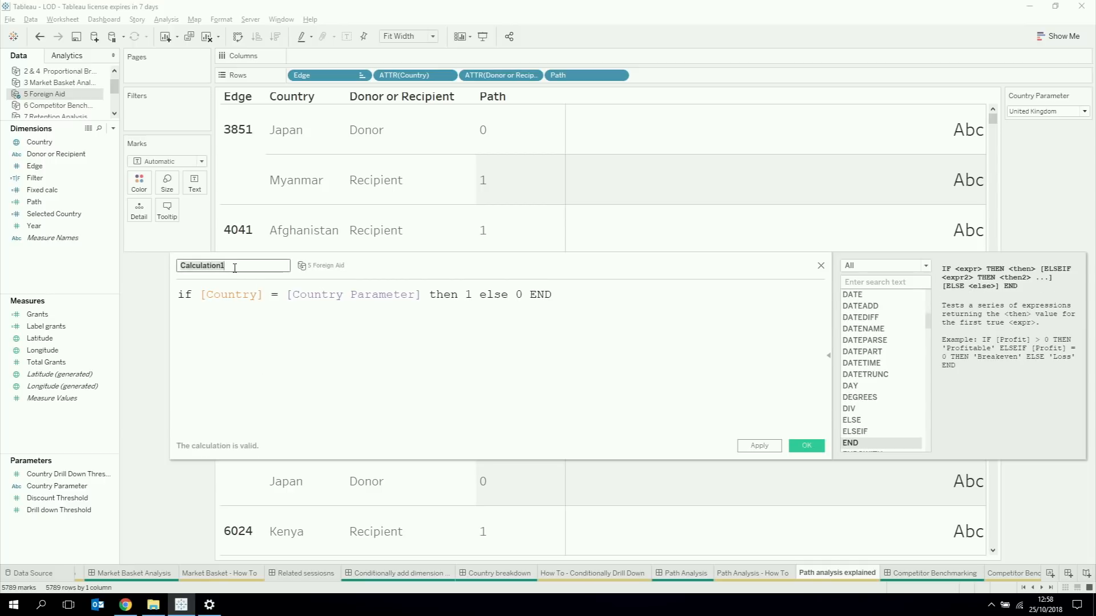
{"action": "type", "text": "selected country"}
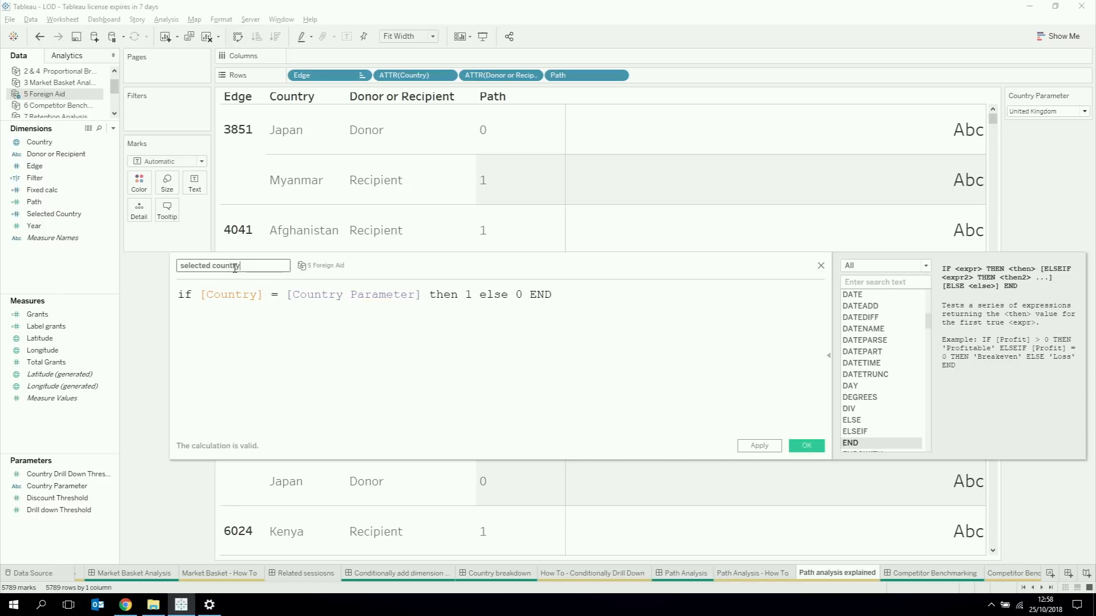
{"action": "left_click", "coordinate": [806, 447]}
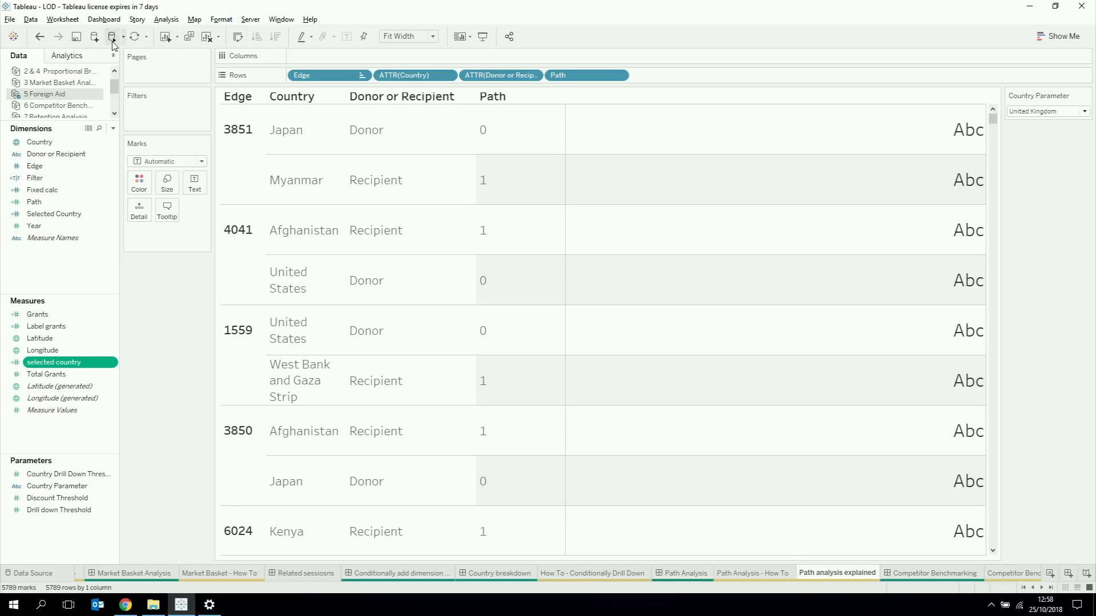
Step: Add the selected country measure after Path on the rows as a discrete field and update the view
{"action": "left_click_drag", "start_coordinate": [58, 363], "coordinate": [717, 73]}
{"action": "left_click", "coordinate": [705, 76]}
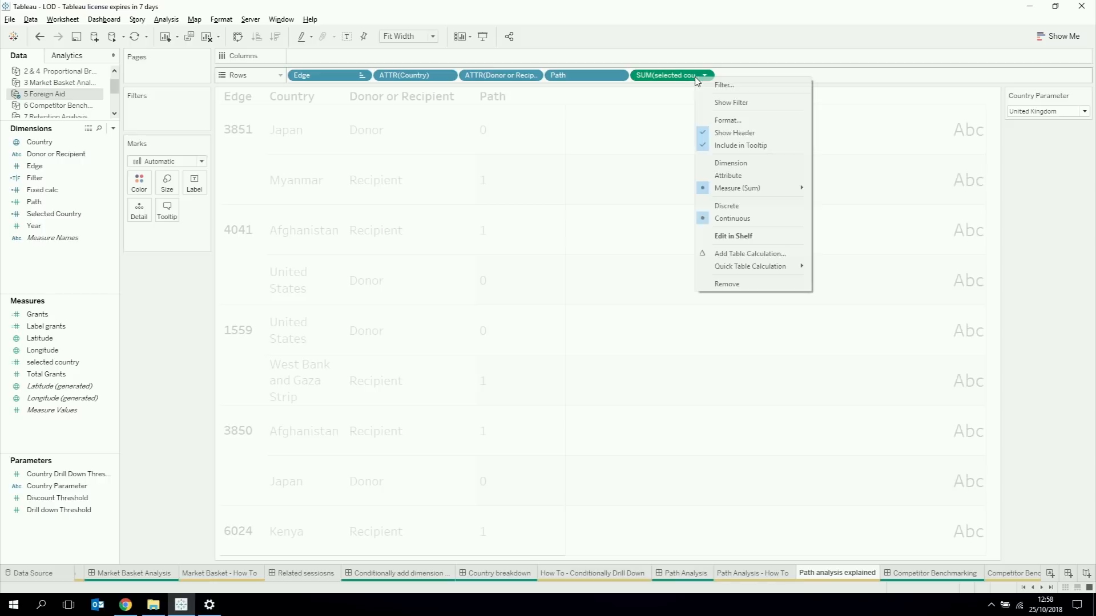
{"action": "left_click", "coordinate": [725, 205]}
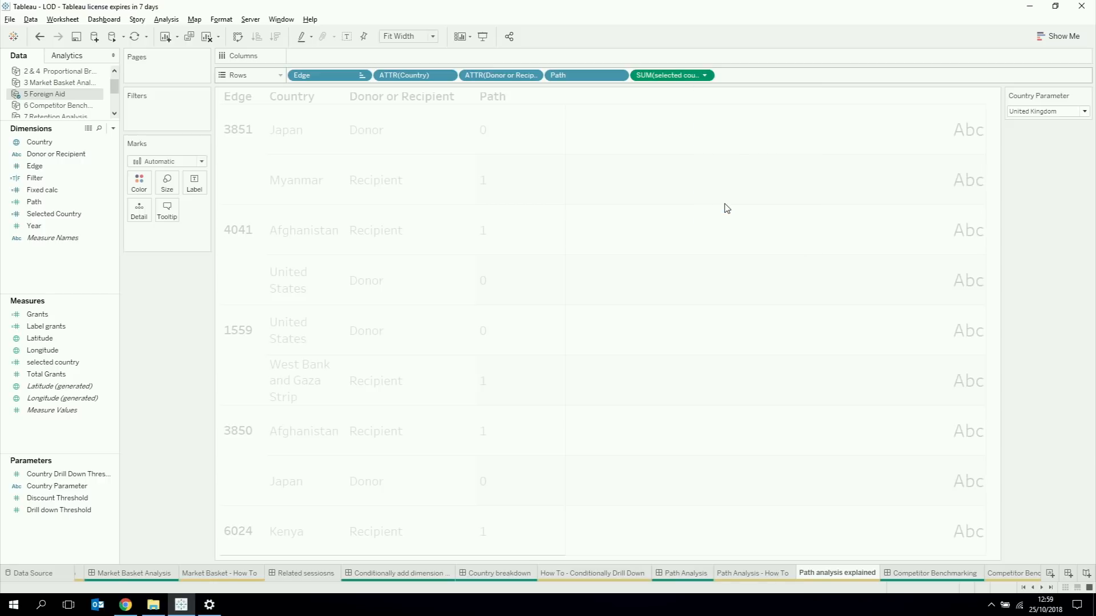
{"action": "left_click", "coordinate": [112, 39]}
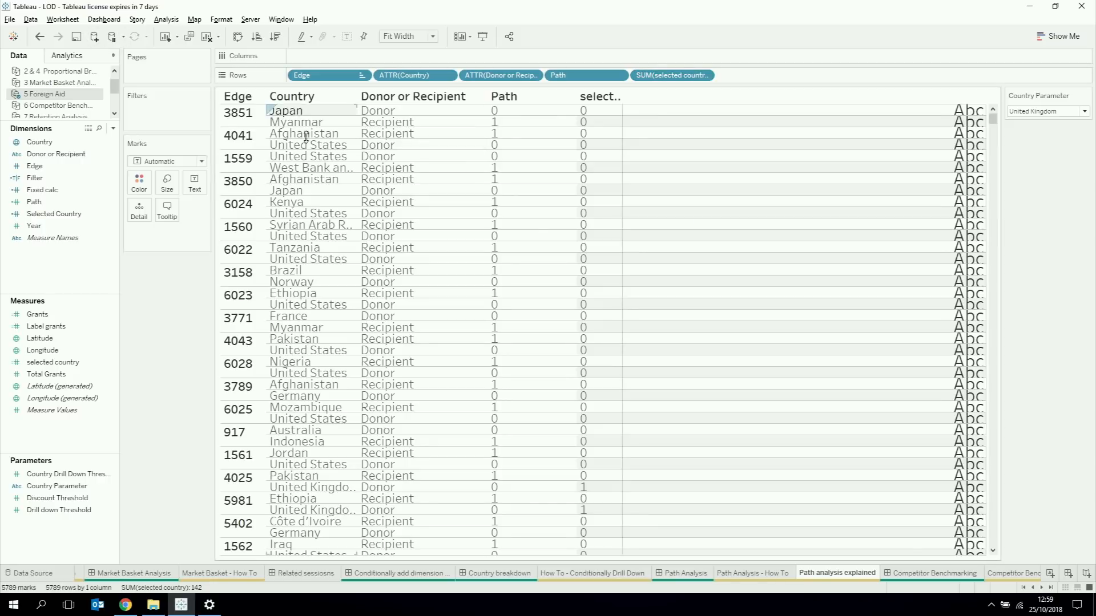
Step: Increase the table's row height and set the Country Parameter to United States
{"action": "left_click_drag", "start_coordinate": [246, 127], "coordinate": [246, 147]}
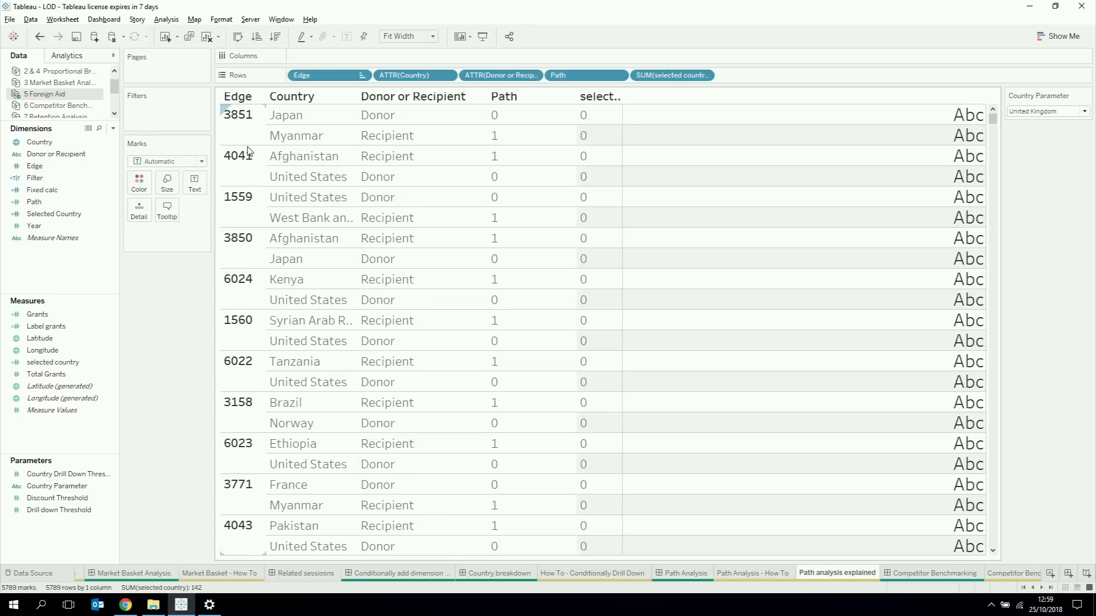
{"action": "left_click", "coordinate": [1043, 112]}
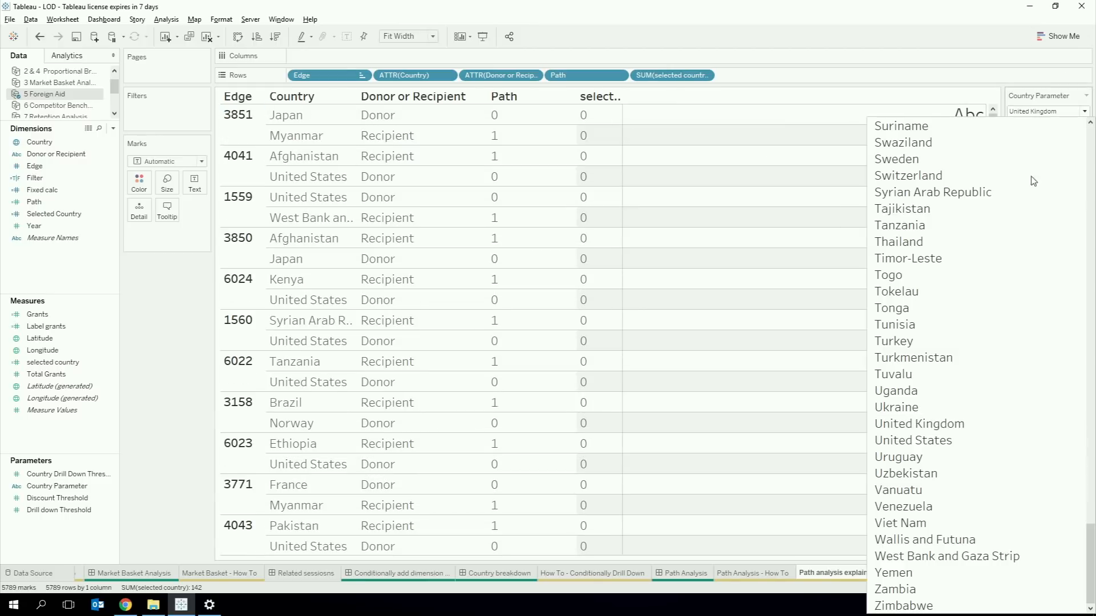
{"action": "left_click", "coordinate": [963, 442]}
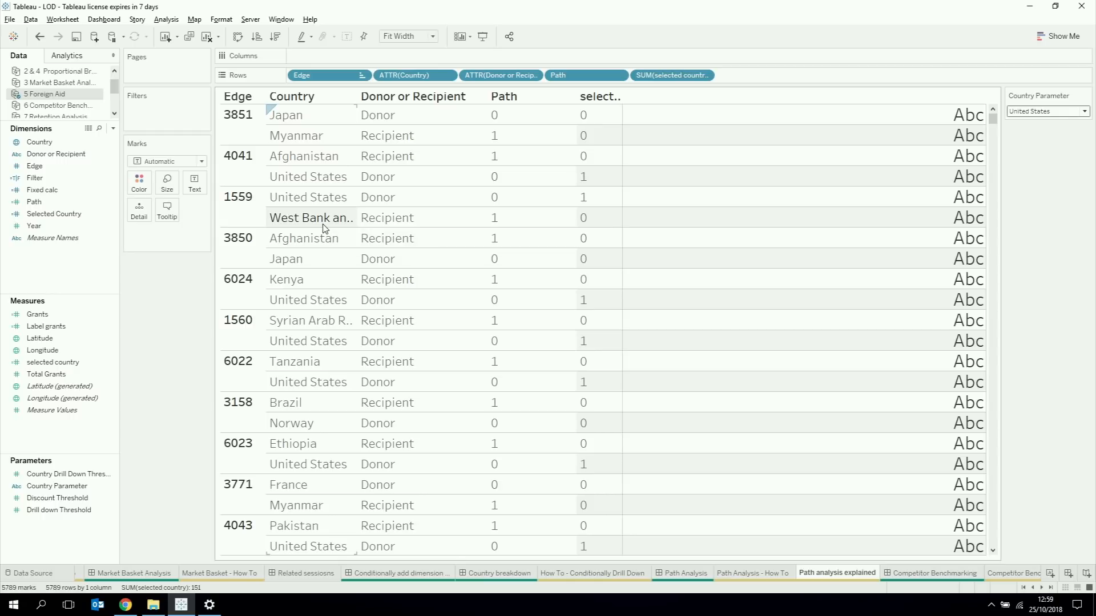
Step: Create another calculated field with the formula { FIXED [Edge] : MAX([selected country])}
{"action": "right_click", "coordinate": [45, 436]}
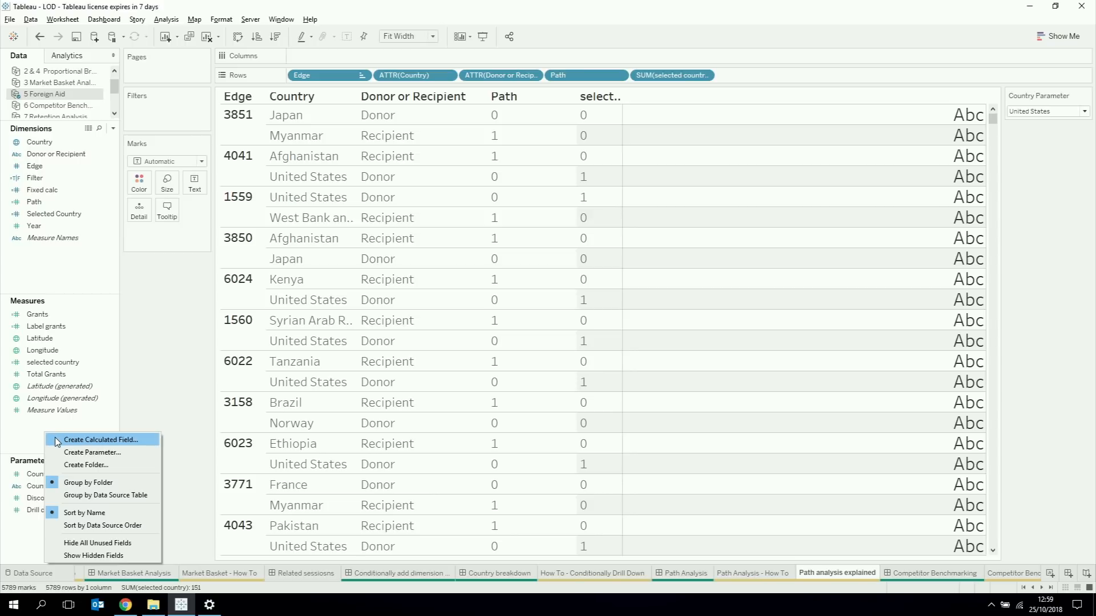
{"action": "left_click", "coordinate": [58, 442]}
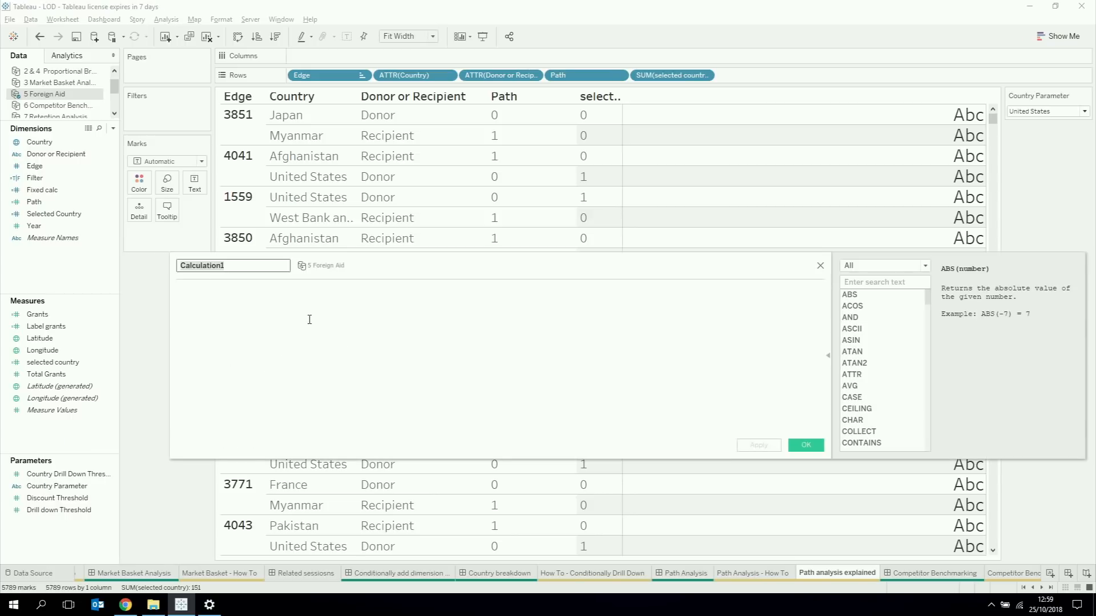
{"action": "left_click", "coordinate": [309, 326]}
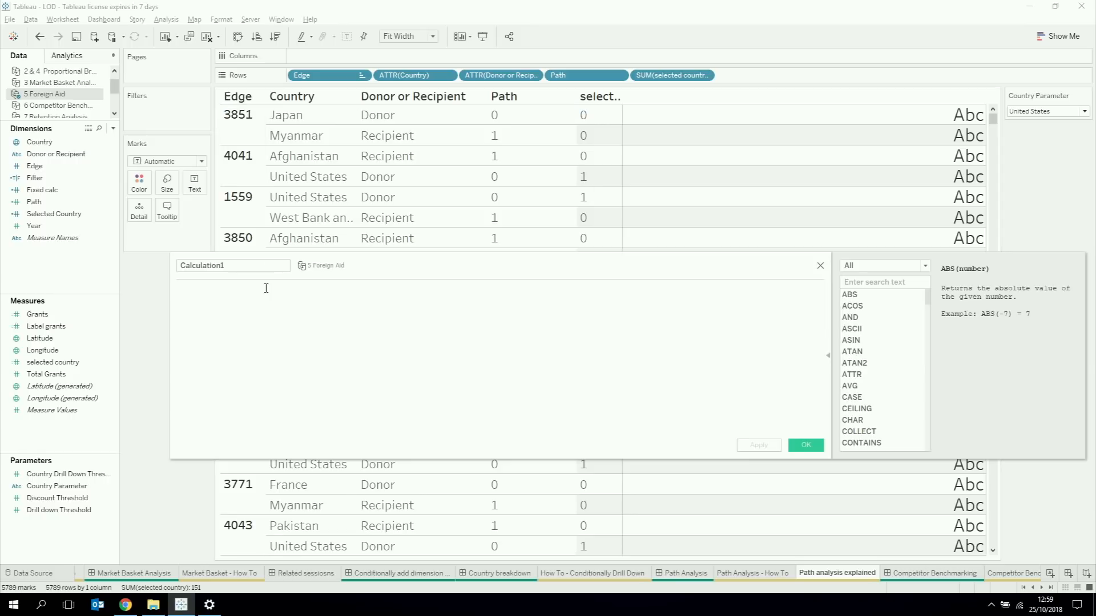
{"action": "type", "text": "fix"}
{"action": "key", "text": "Return"}
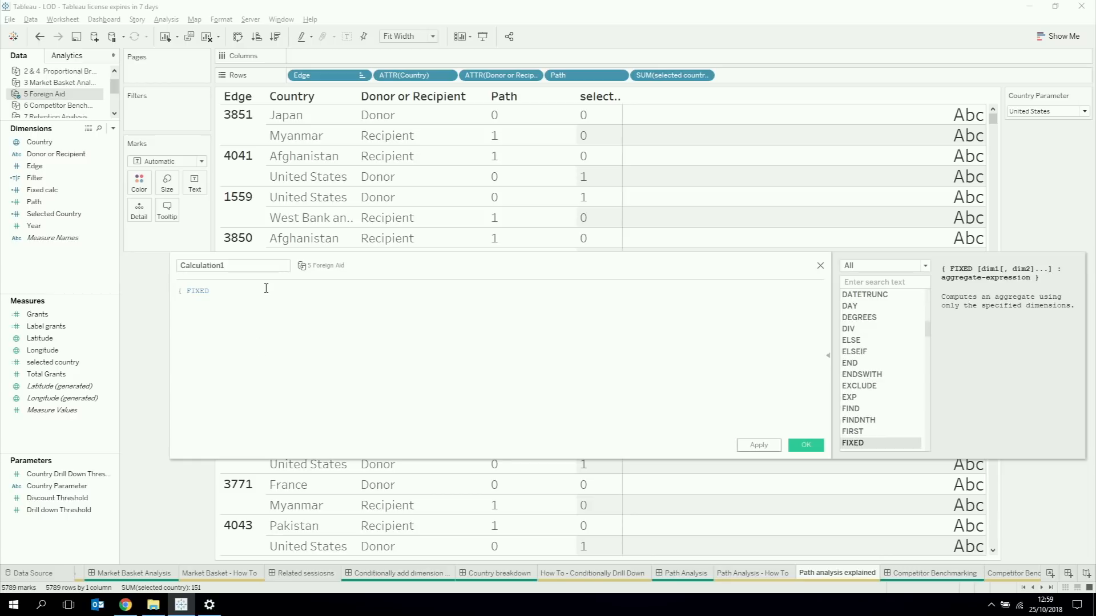
{"action": "scroll", "coordinate": [266, 288], "scroll_direction": "up", "scroll_amount": 5, "text": "ctrl"}
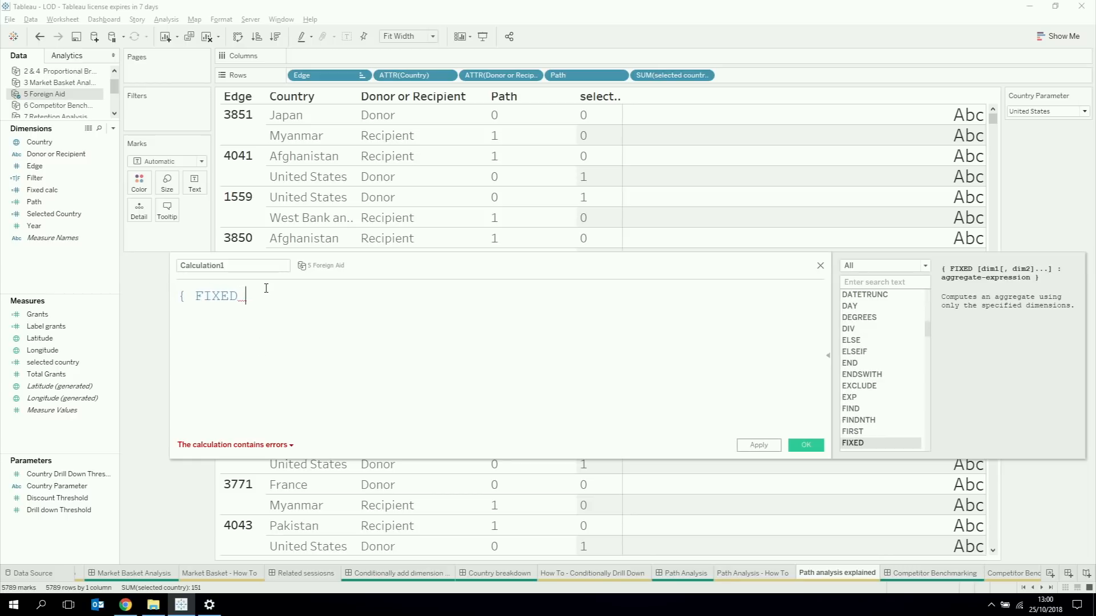
{"action": "type", "text": "ed"}
{"action": "key", "text": "Return"}
{"action": "type", "text": ": max"}
{"action": "key", "text": "Return"}
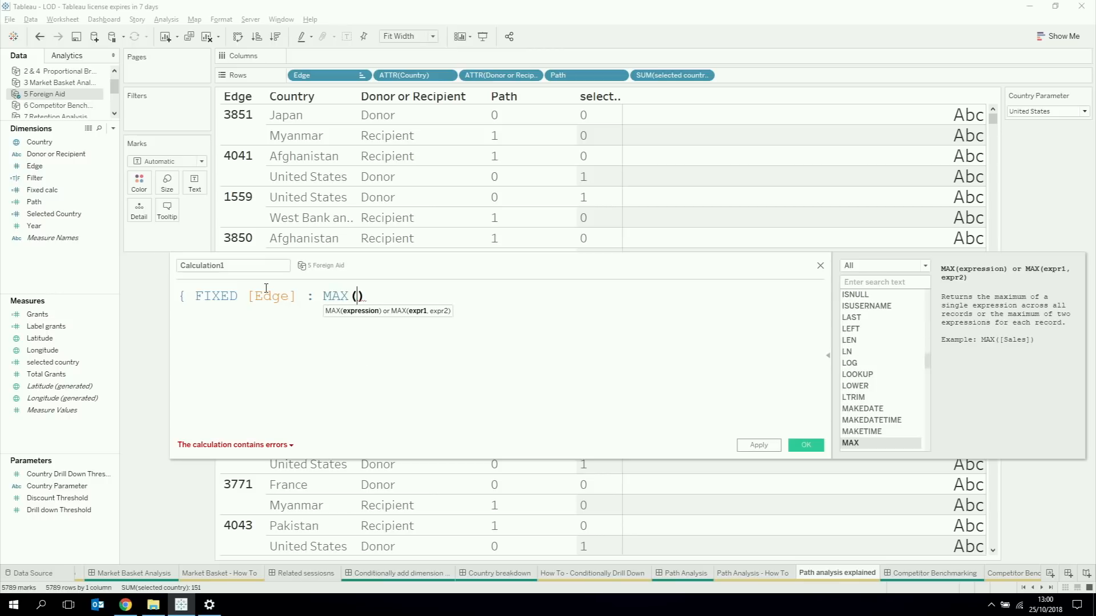
{"action": "type", "text": "se"}
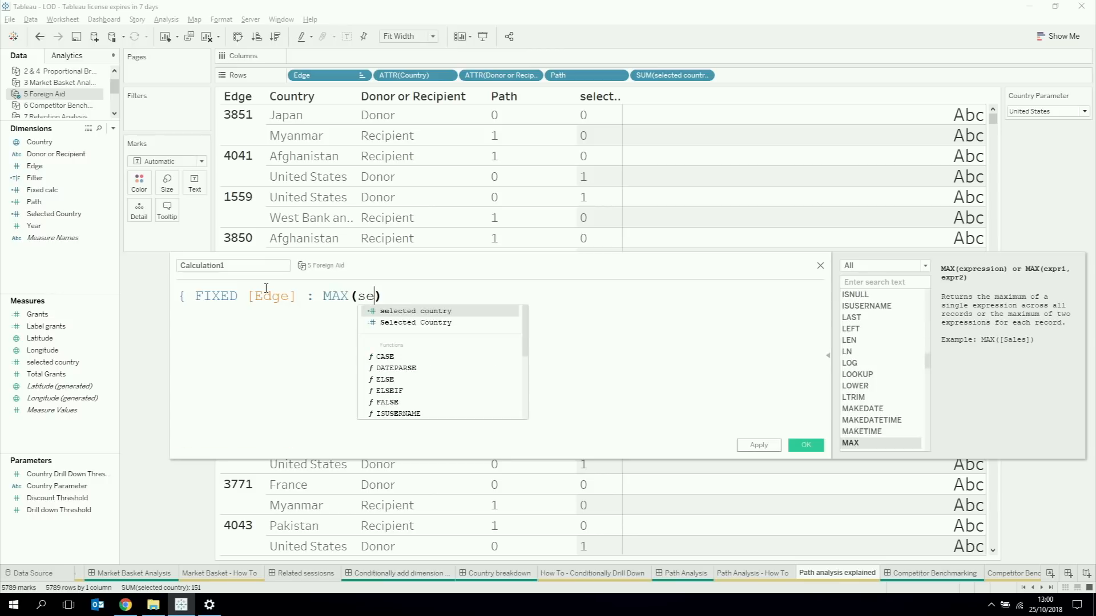
{"action": "key", "text": "Return"}
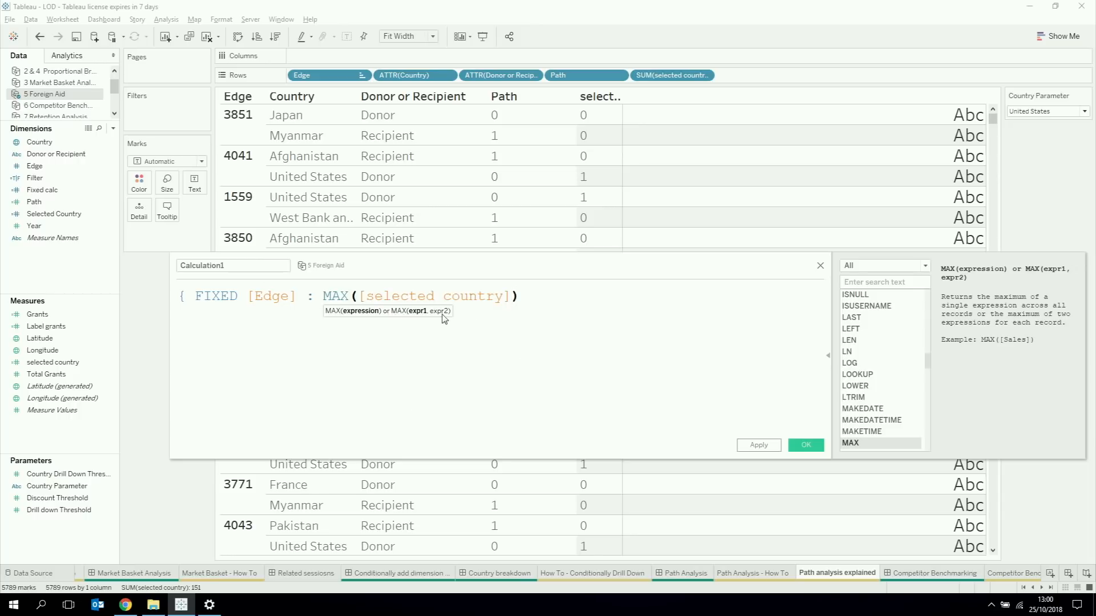
{"action": "left_click", "coordinate": [549, 299]}
{"action": "type", "text": "}"}
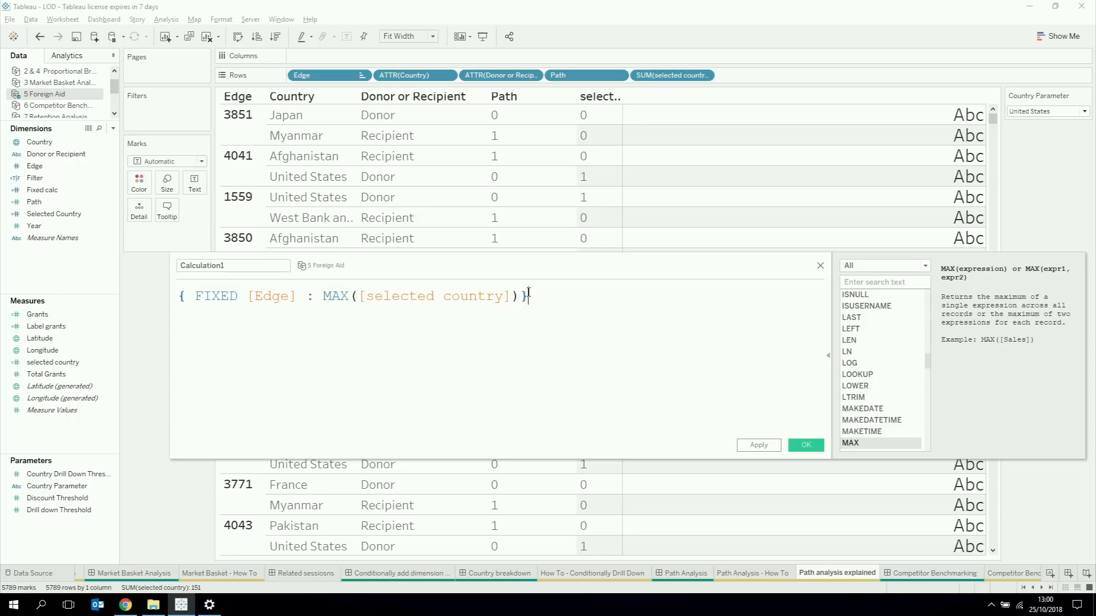
Step: Name the FIXED calculation filter and save it
{"action": "double_click", "coordinate": [259, 264]}
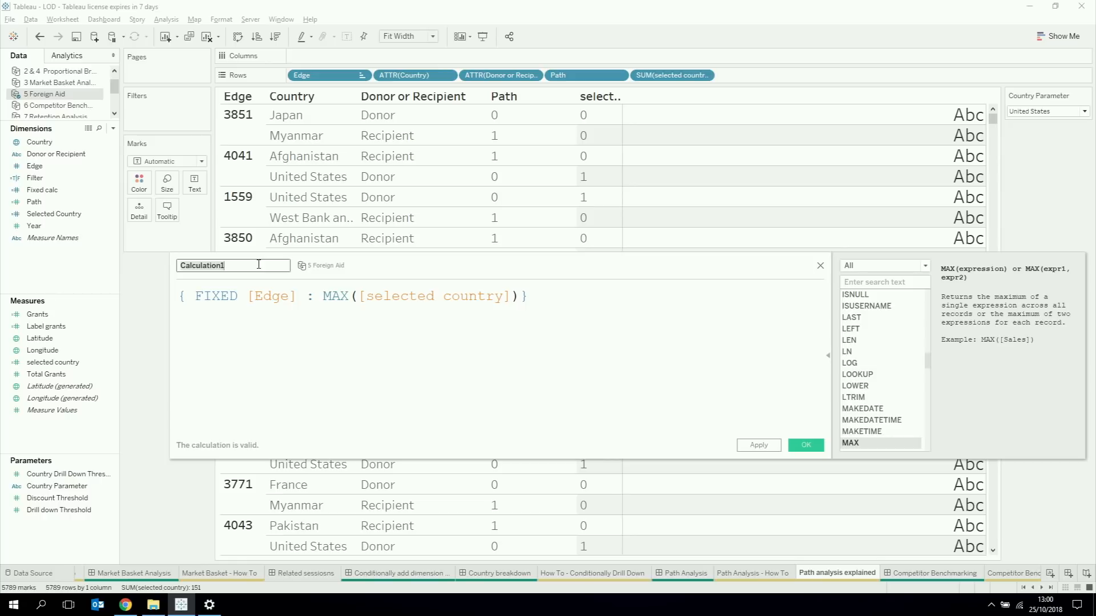
{"action": "type", "text": "filter"}
{"action": "left_click", "coordinate": [792, 446]}
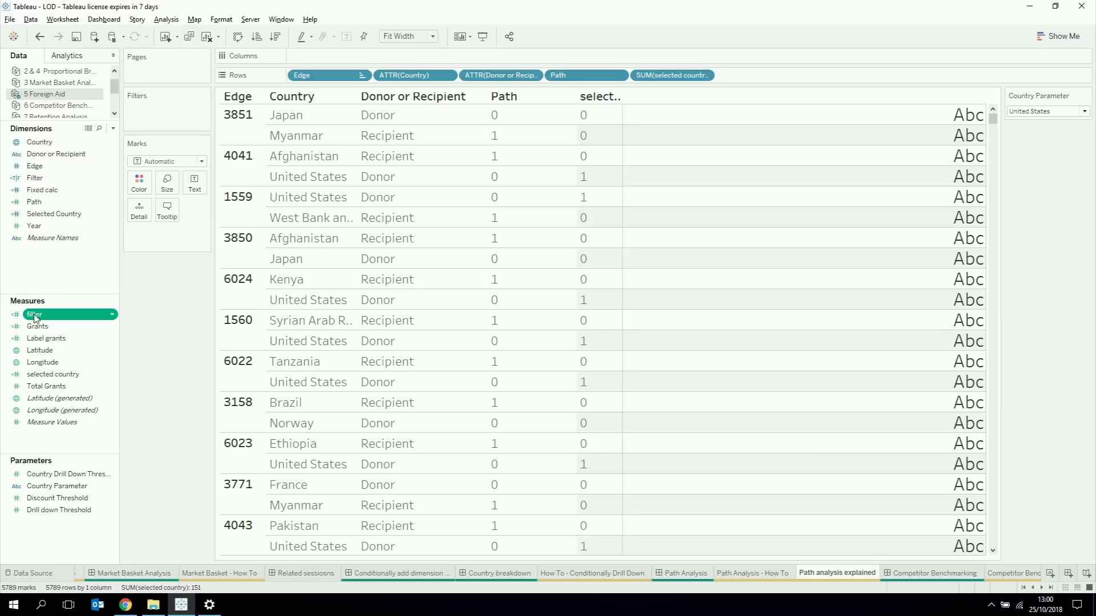
Step: Add the filter measure after selected country on the rows as a discrete field, enlarge the row height and highlight edge 4041
{"action": "left_click_drag", "start_coordinate": [34, 318], "coordinate": [742, 78]}
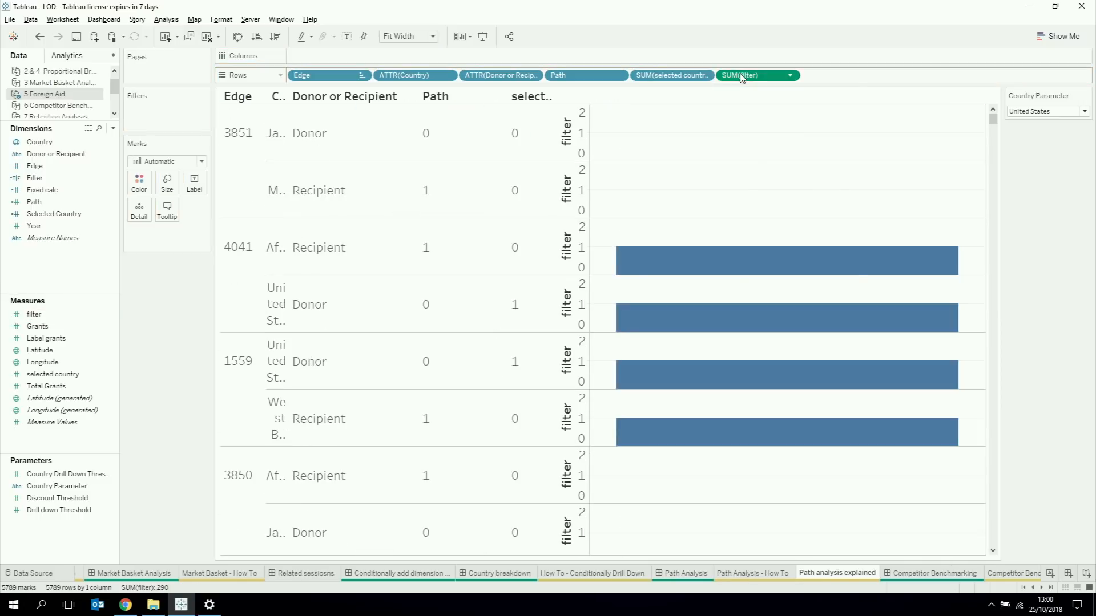
{"action": "right_click", "coordinate": [742, 78]}
{"action": "left_click", "coordinate": [765, 208]}
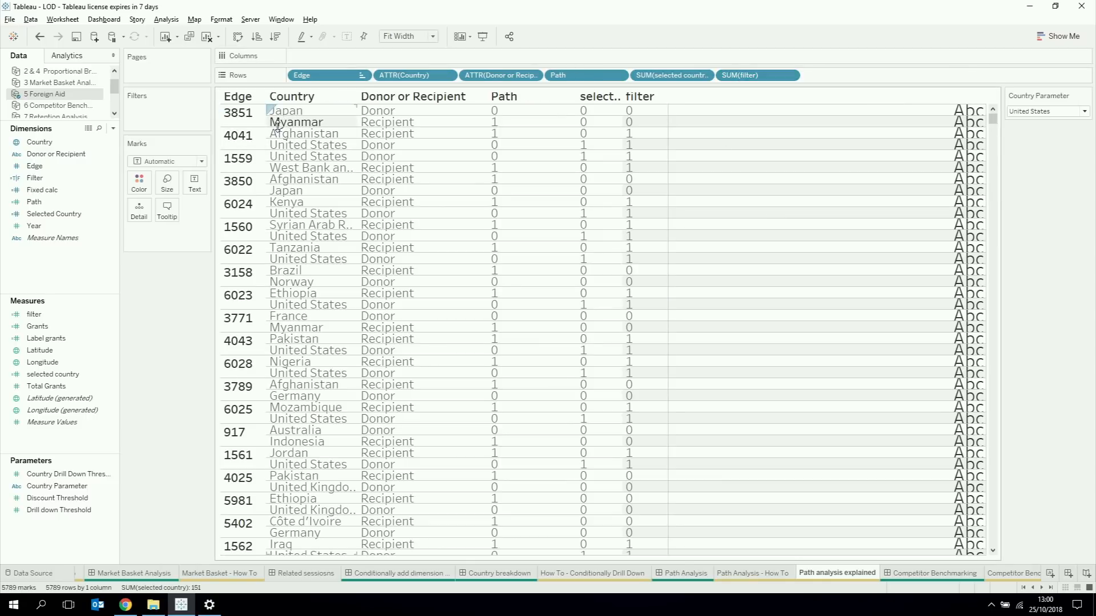
{"action": "left_click_drag", "start_coordinate": [277, 127], "coordinate": [279, 150]}
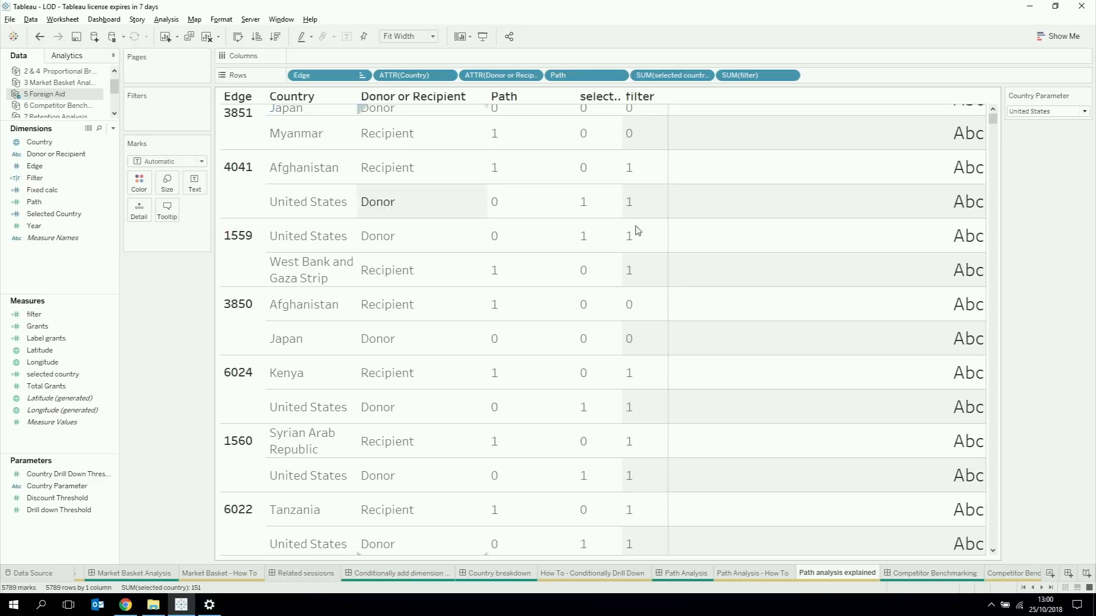
{"action": "left_click", "coordinate": [229, 189]}
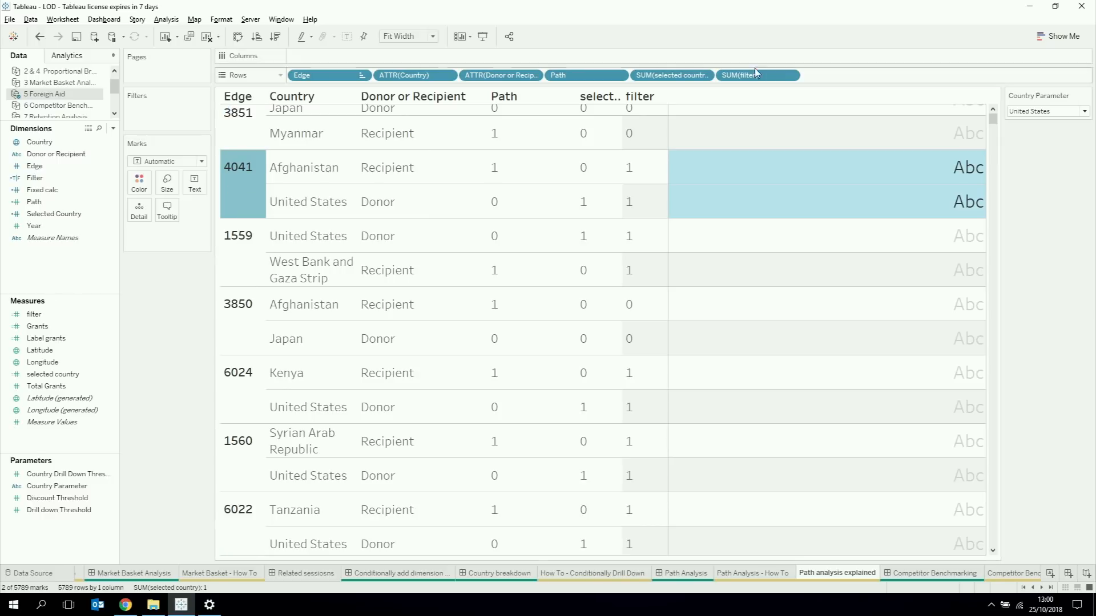
Step: Move the discrete filter measure from the rows to Color and highlight edges 1559 and 3850 in turn
{"action": "left_click_drag", "start_coordinate": [753, 74], "coordinate": [139, 183]}
{"action": "left_click", "coordinate": [229, 150]}
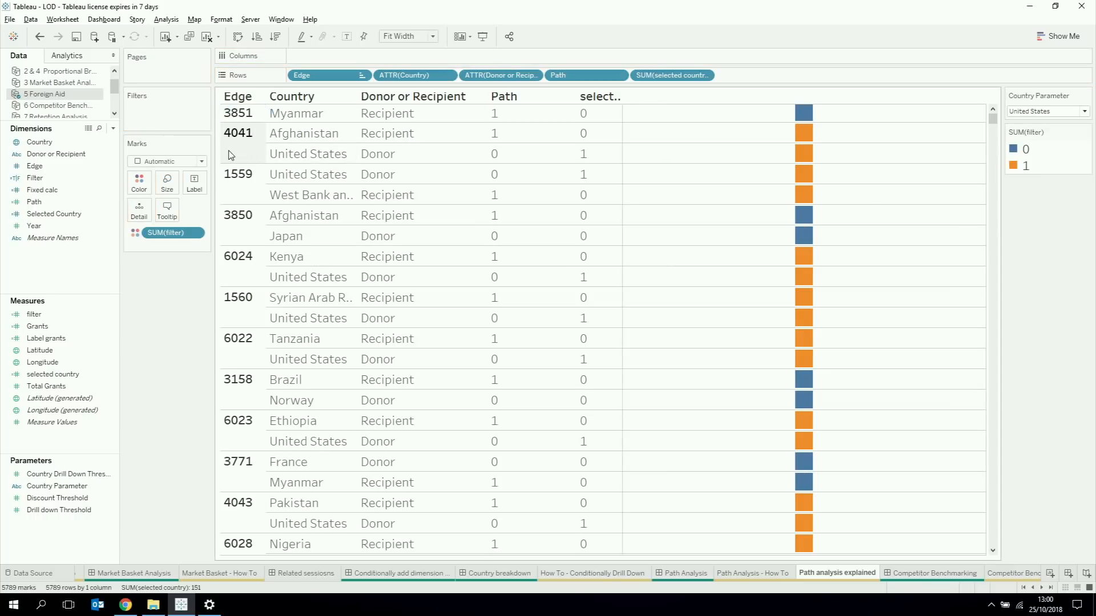
{"action": "left_click", "coordinate": [231, 197]}
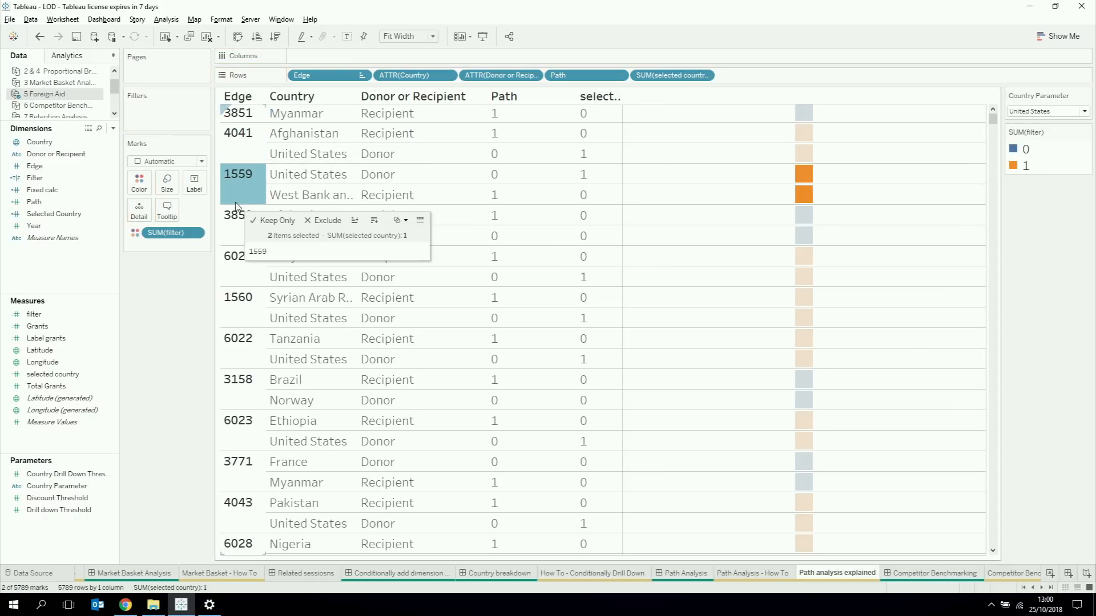
{"action": "left_click", "coordinate": [237, 232]}
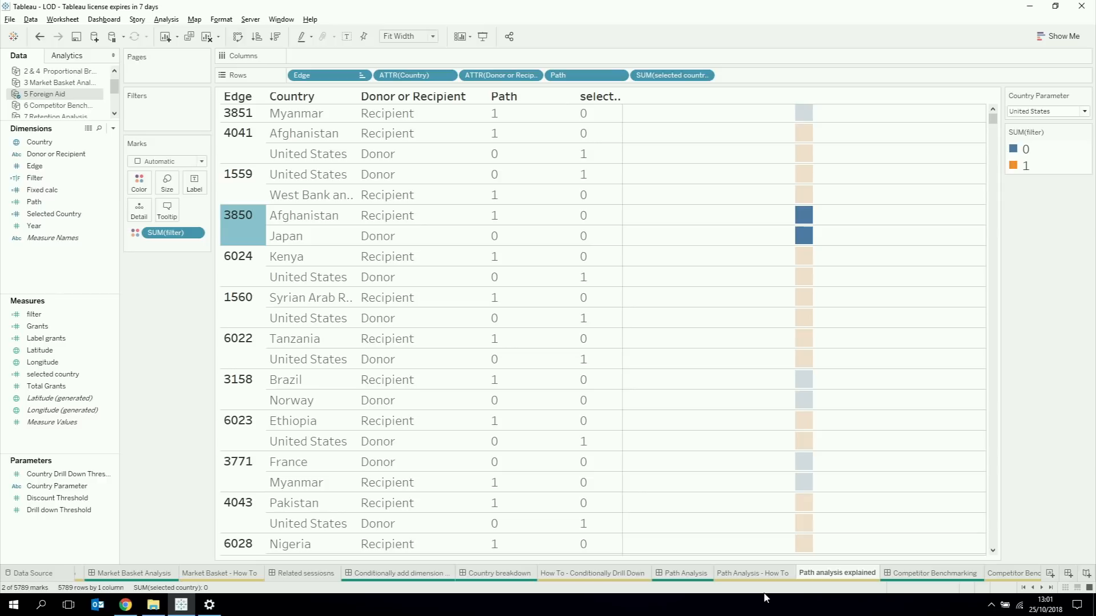
Step: Filter the map on the Path Analysis - How To sheet by the Filter dimension, keeping only True
{"action": "left_click", "coordinate": [751, 578]}
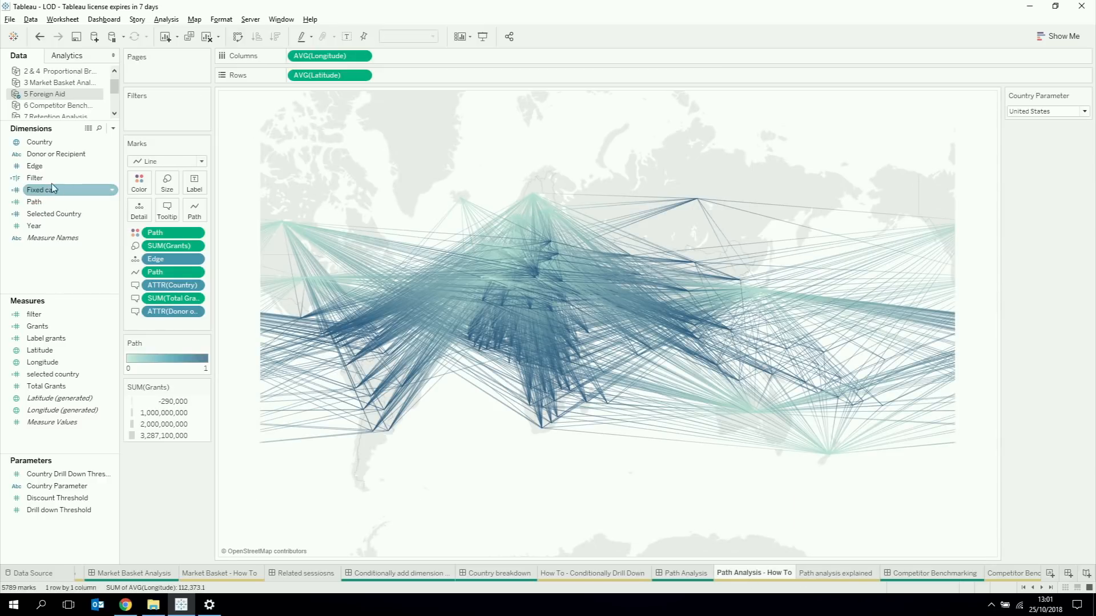
{"action": "left_click_drag", "start_coordinate": [50, 178], "coordinate": [176, 122]}
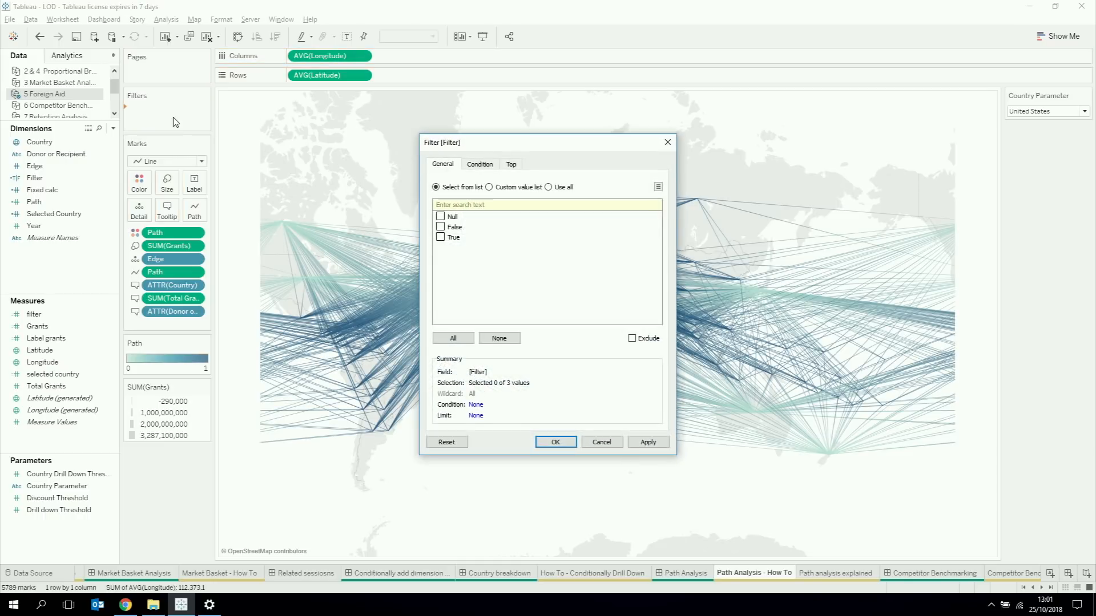
{"action": "left_click", "coordinate": [555, 442]}
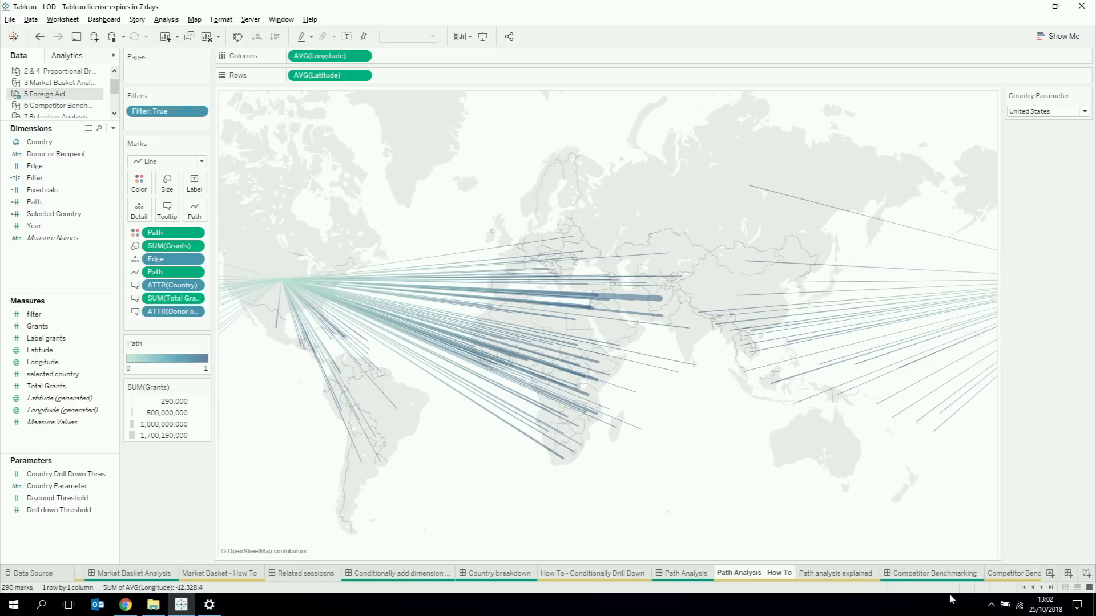
Step: Open the Competitor Benchmarking dashboard
{"action": "left_click", "coordinate": [1042, 588]}
{"action": "left_click", "coordinate": [1042, 588]}
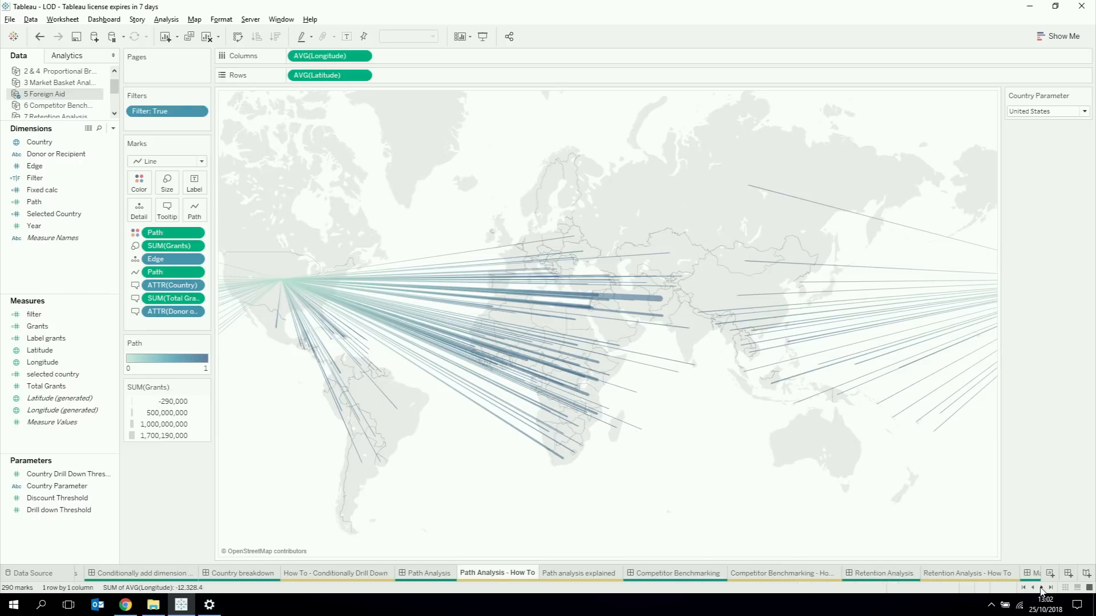
{"action": "left_click", "coordinate": [1042, 588]}
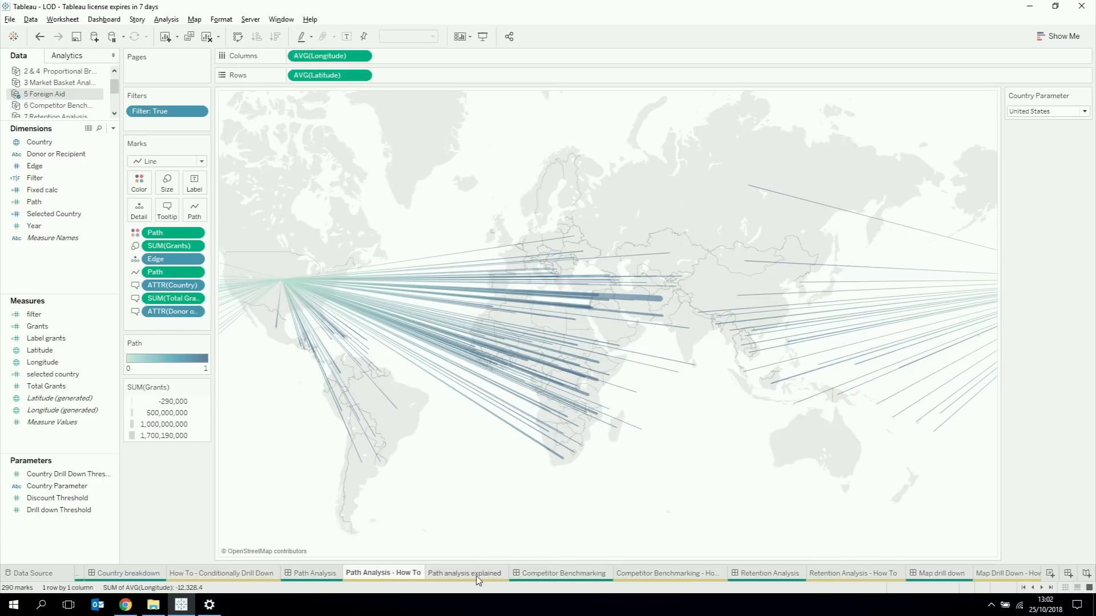
{"action": "left_click", "coordinate": [558, 574]}
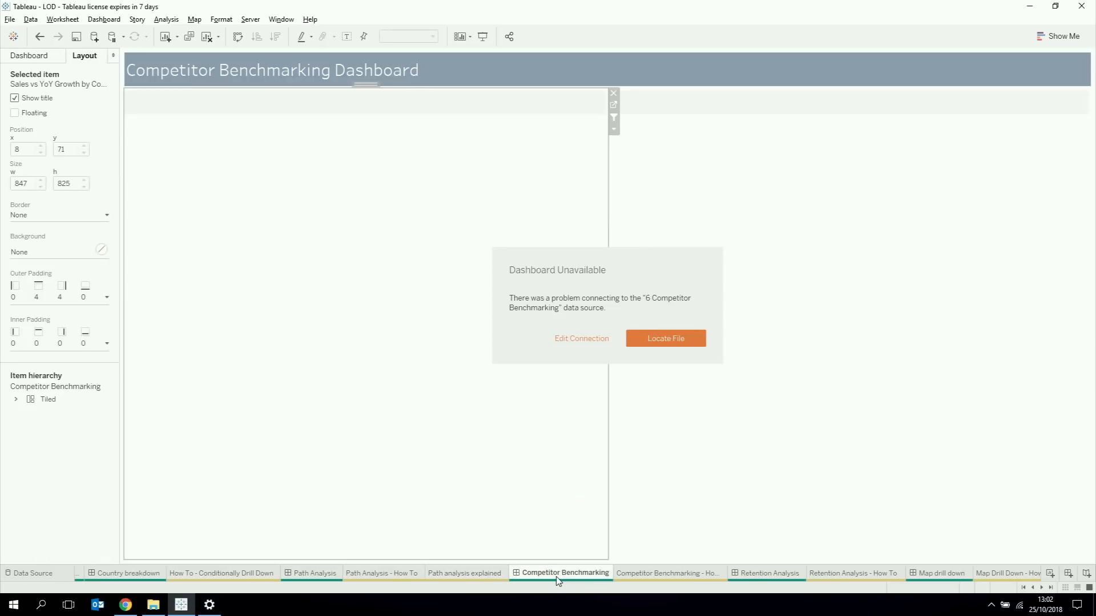
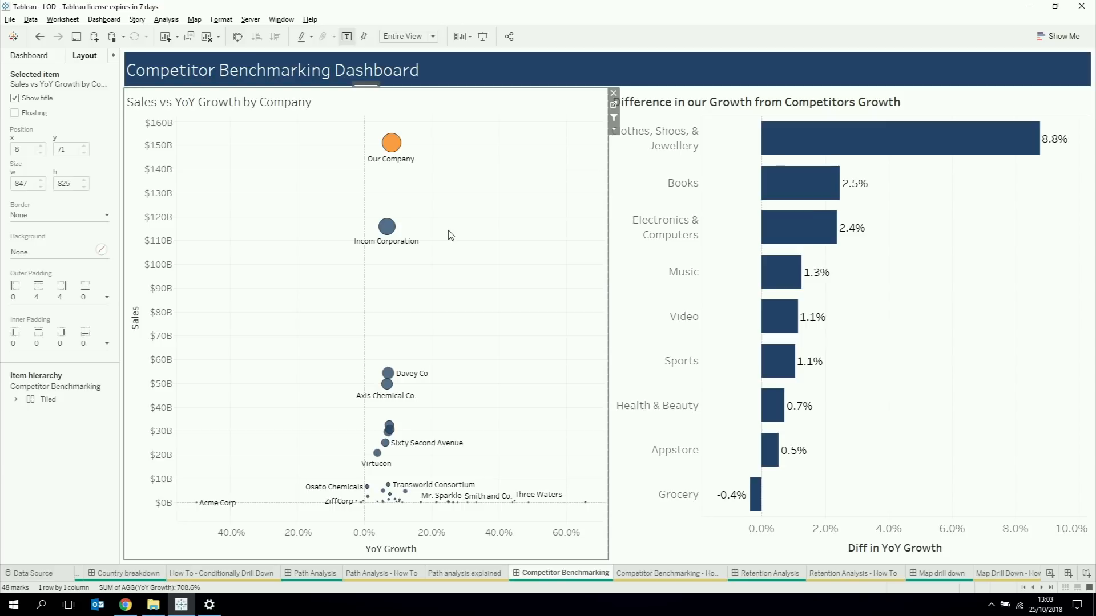
Step: Examine the company scatter plot, select Incom Corporation to compare its category growth differences, and clear the selection
{"action": "mouse_move", "coordinate": [586, 509]}
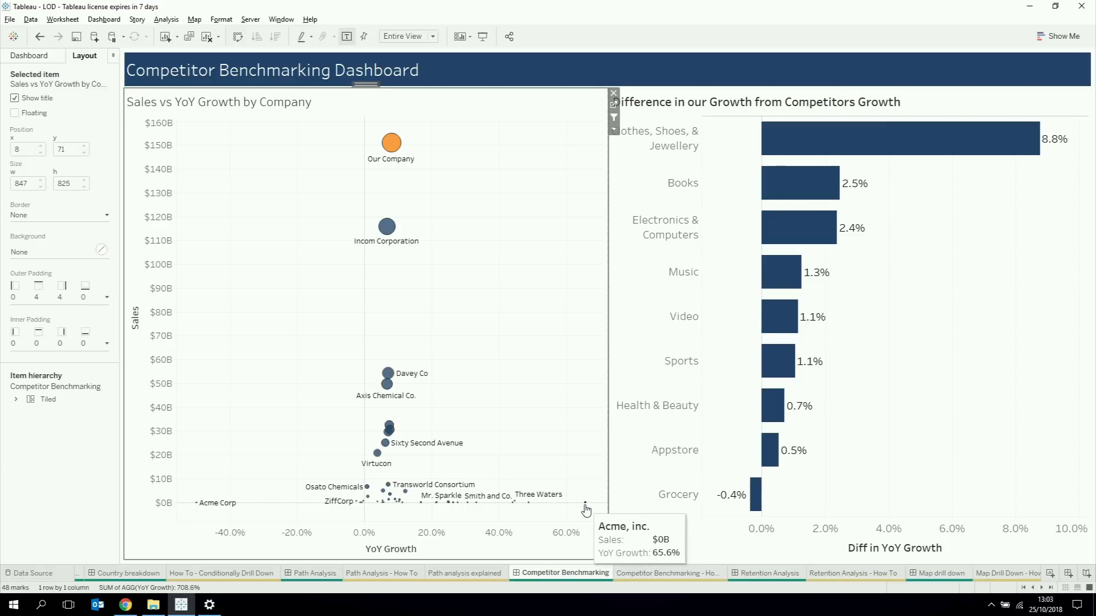
{"action": "mouse_move", "coordinate": [394, 149]}
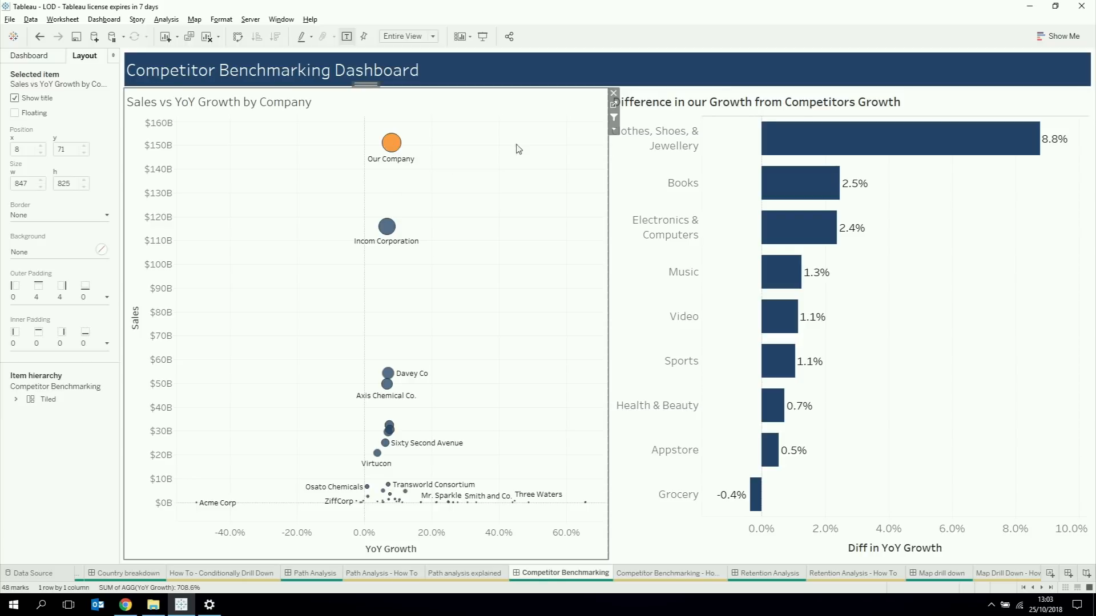
{"action": "left_click", "coordinate": [919, 238]}
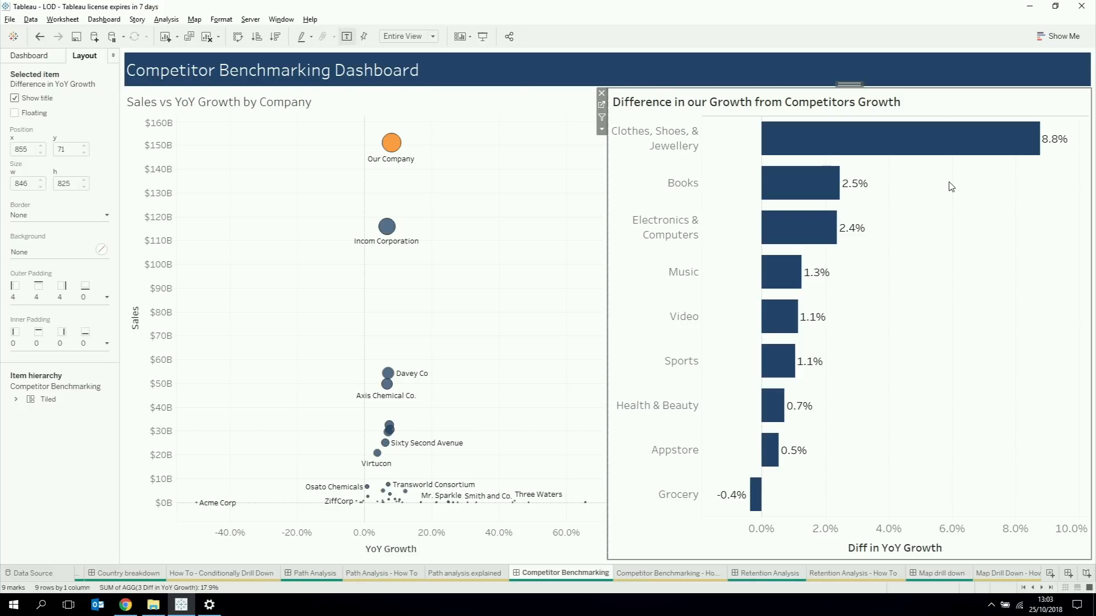
{"action": "left_click", "coordinate": [387, 230]}
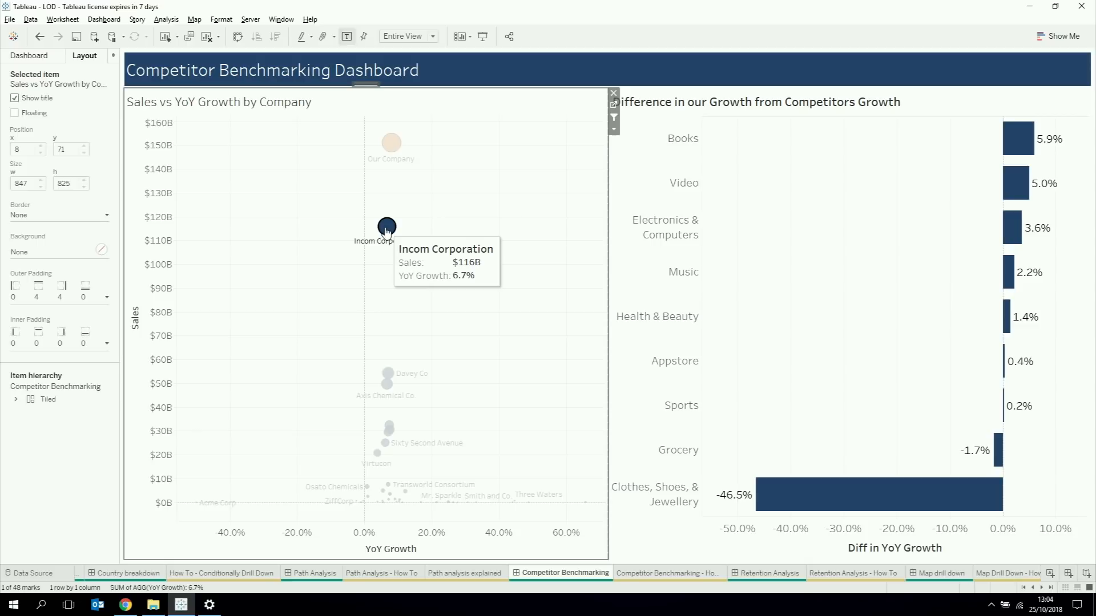
{"action": "left_click", "coordinate": [431, 206]}
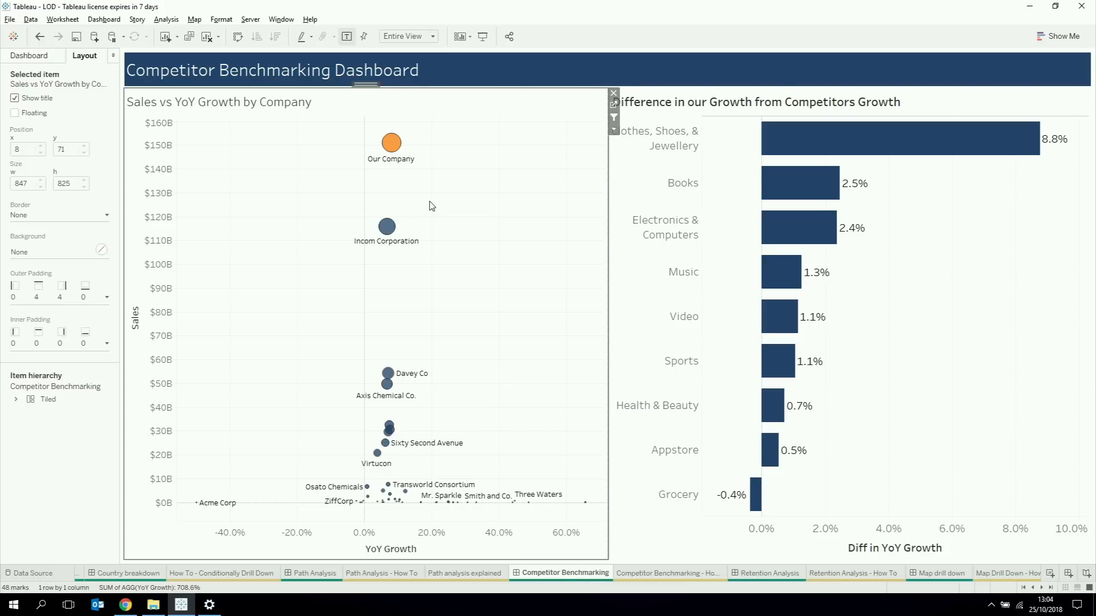
Step: Open the Competitor Benchmarking how-to sheet and bring the Our Company rows into view
{"action": "mouse_move", "coordinate": [632, 575]}
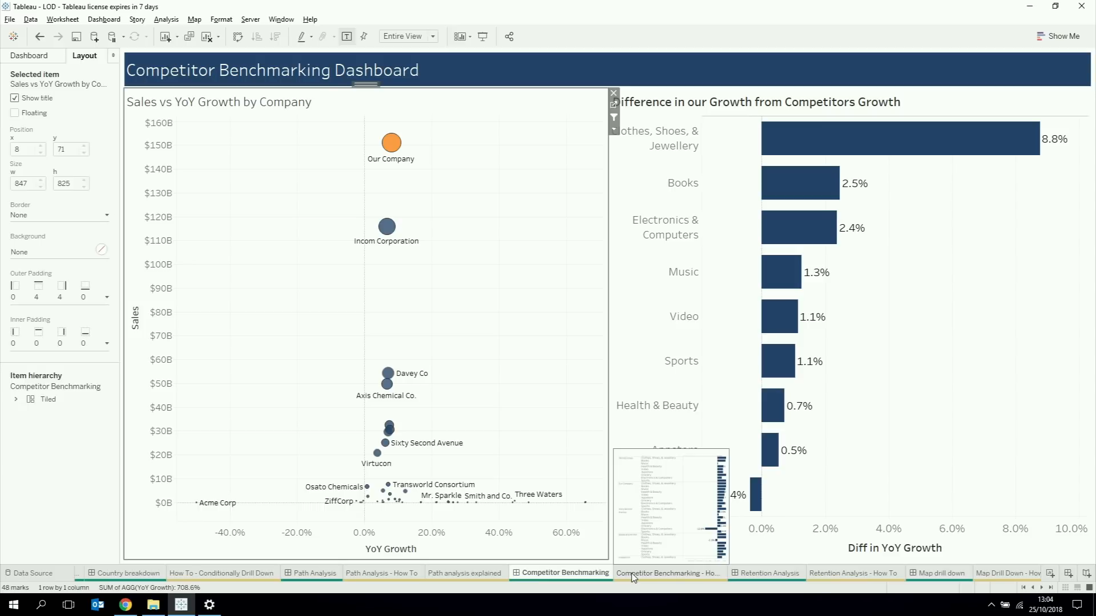
{"action": "left_click", "coordinate": [632, 574]}
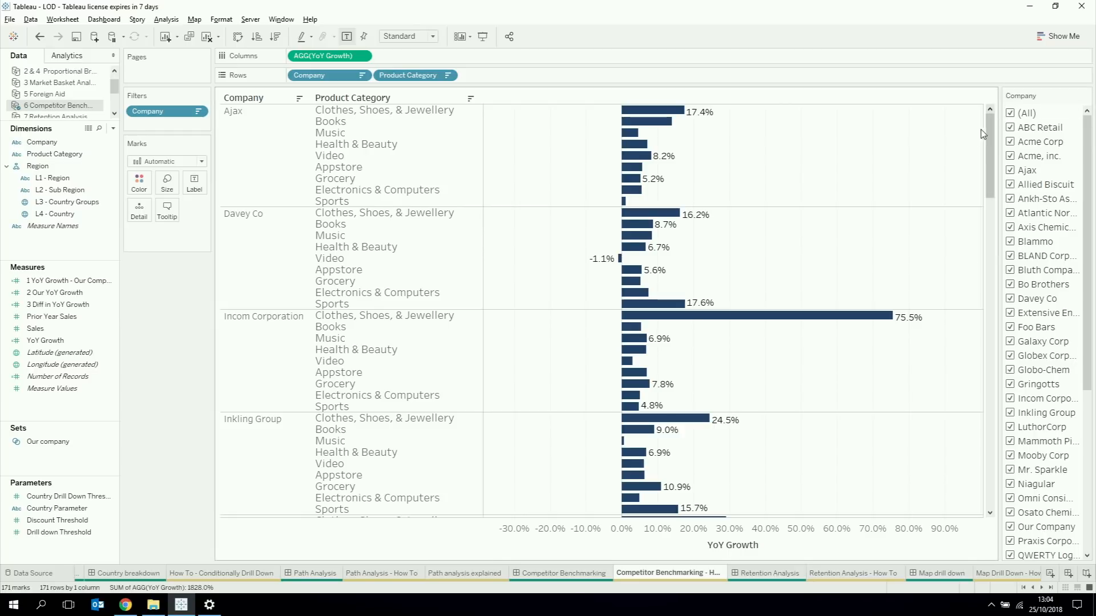
{"action": "left_click_drag", "start_coordinate": [992, 155], "coordinate": [993, 213]}
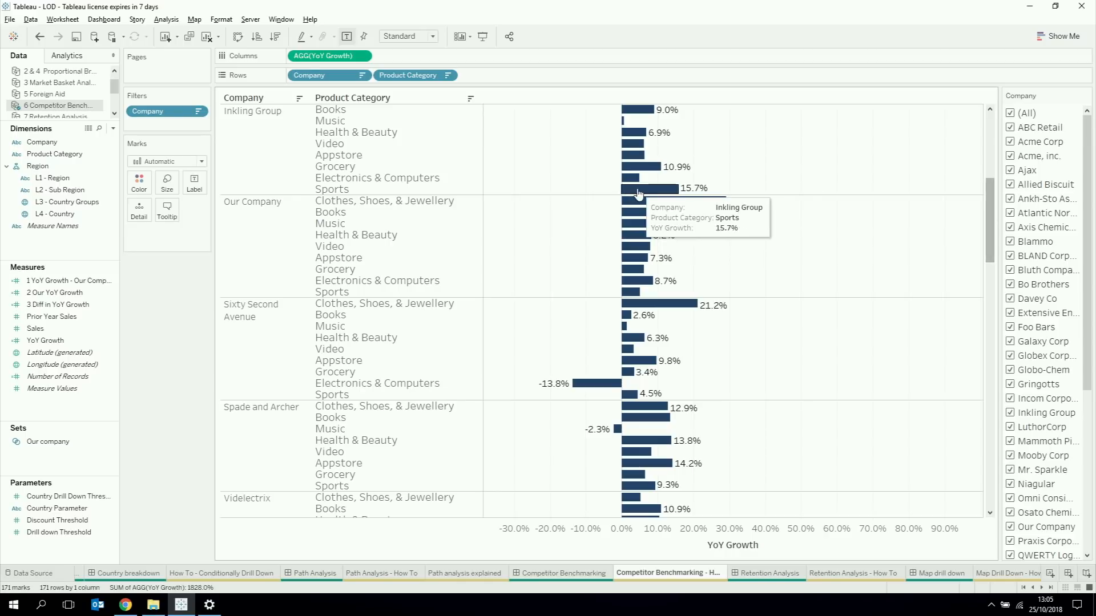
Step: Add the measure 1 YoY Growth - Our Company to the columns after YoY Growth and compare Our Company with neighbouring companies
{"action": "left_click", "coordinate": [86, 293]}
{"action": "left_click", "coordinate": [80, 281]}
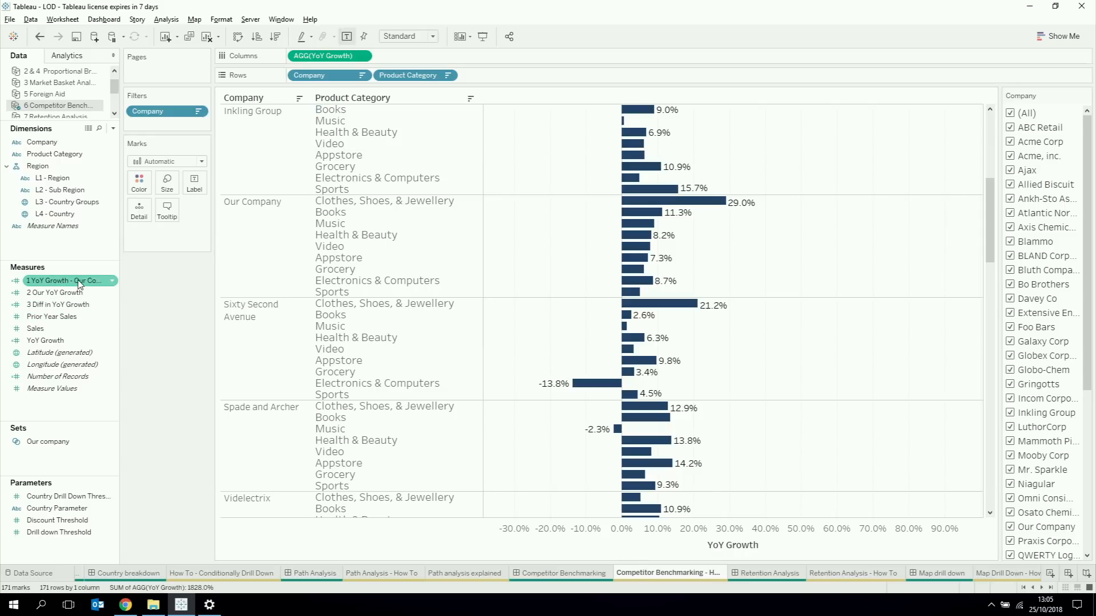
{"action": "left_click_drag", "start_coordinate": [64, 282], "coordinate": [422, 53]}
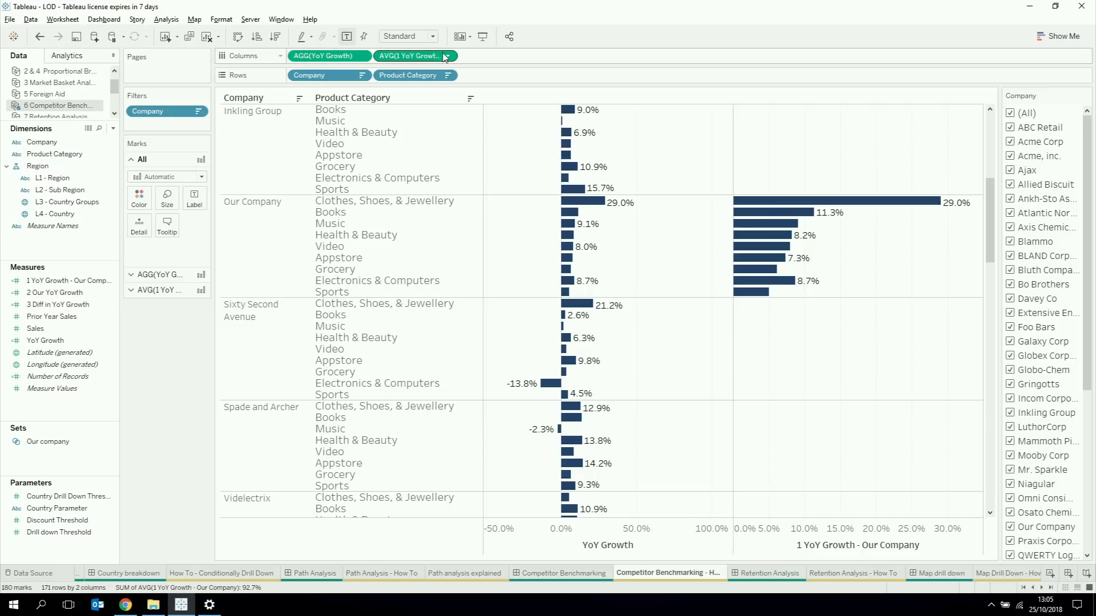
{"action": "mouse_move", "coordinate": [991, 210]}
{"action": "left_mouse_down"}
{"action": "mouse_move", "coordinate": [991, 151]}
{"action": "mouse_move", "coordinate": [992, 250]}
{"action": "mouse_move", "coordinate": [997, 190]}
{"action": "left_mouse_up"}
{"action": "mouse_move", "coordinate": [898, 296]}
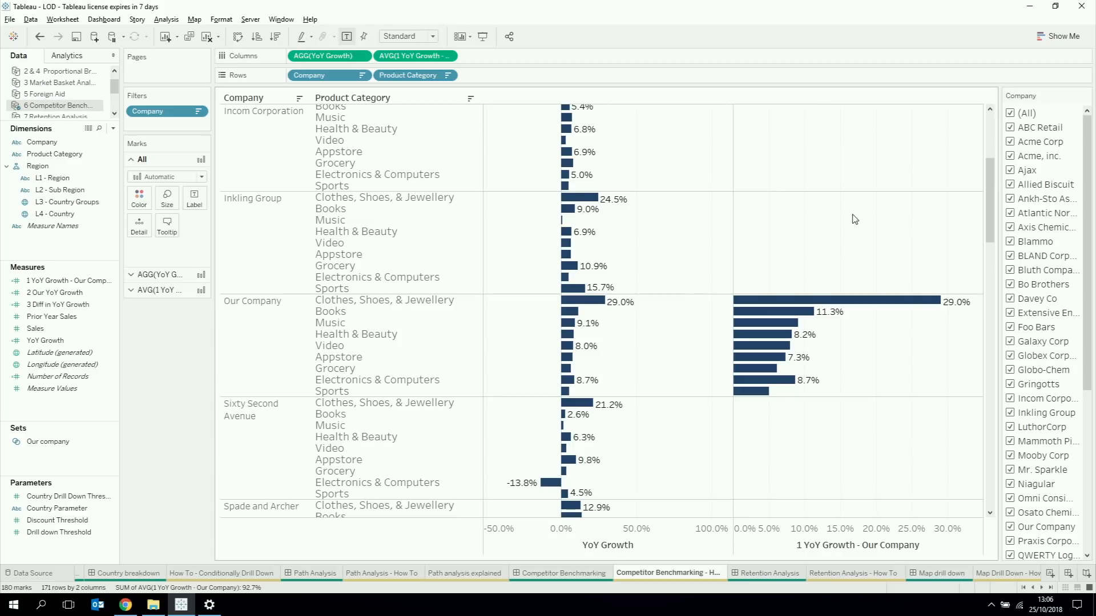
Step: Create a calculated field with the formula { FIXED [Product Category]: max([1 YoY Growth - Our Company])}
{"action": "right_click", "coordinate": [67, 415]}
{"action": "left_click", "coordinate": [88, 425]}
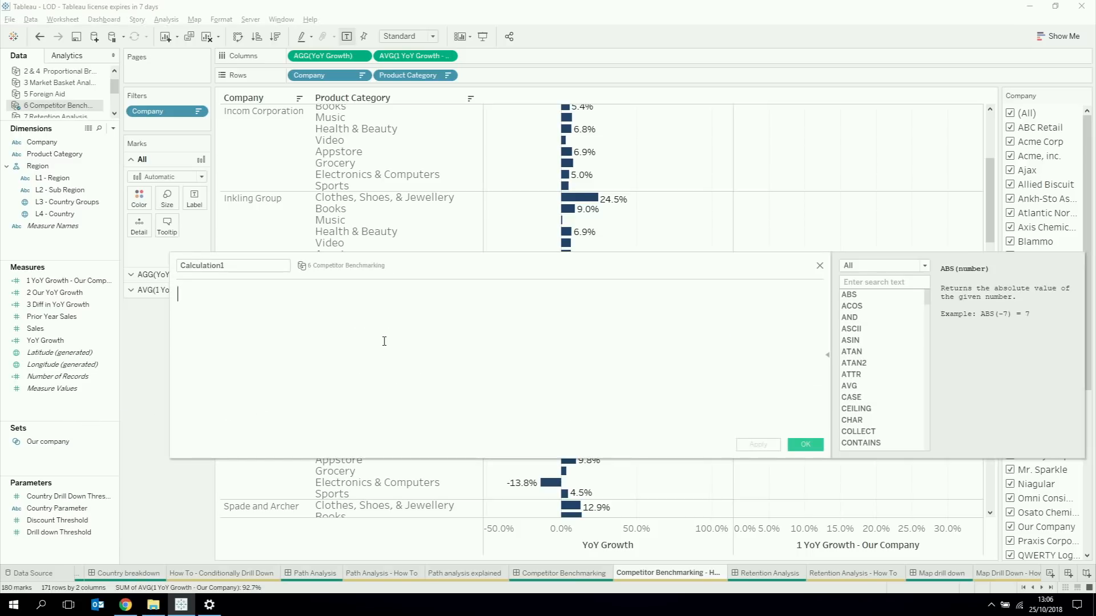
{"action": "type", "text": "{ FIXED "}
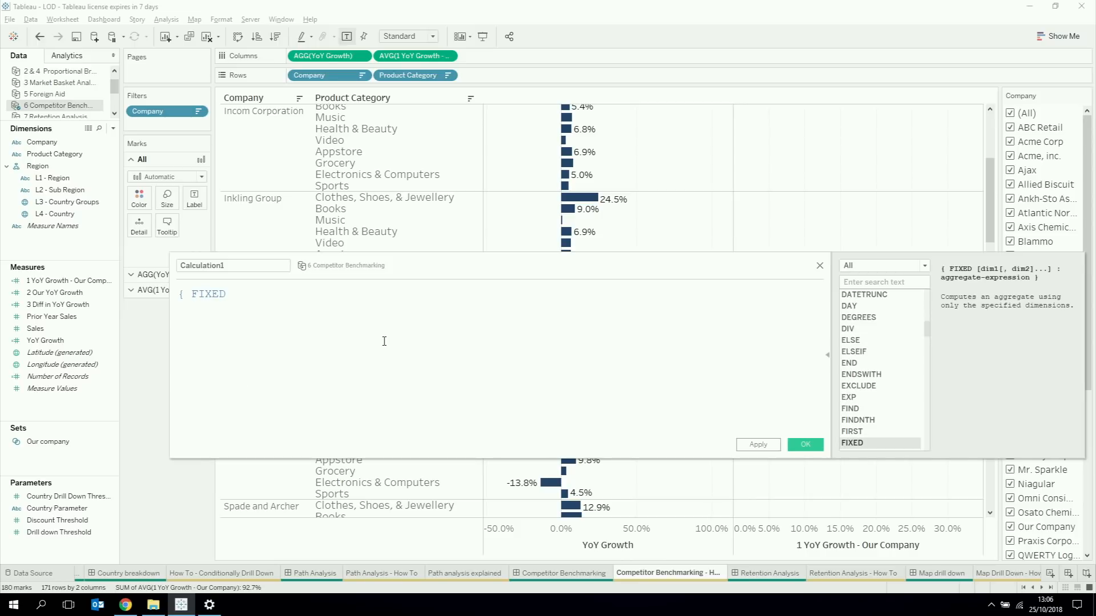
{"action": "type", "text": "prod"}
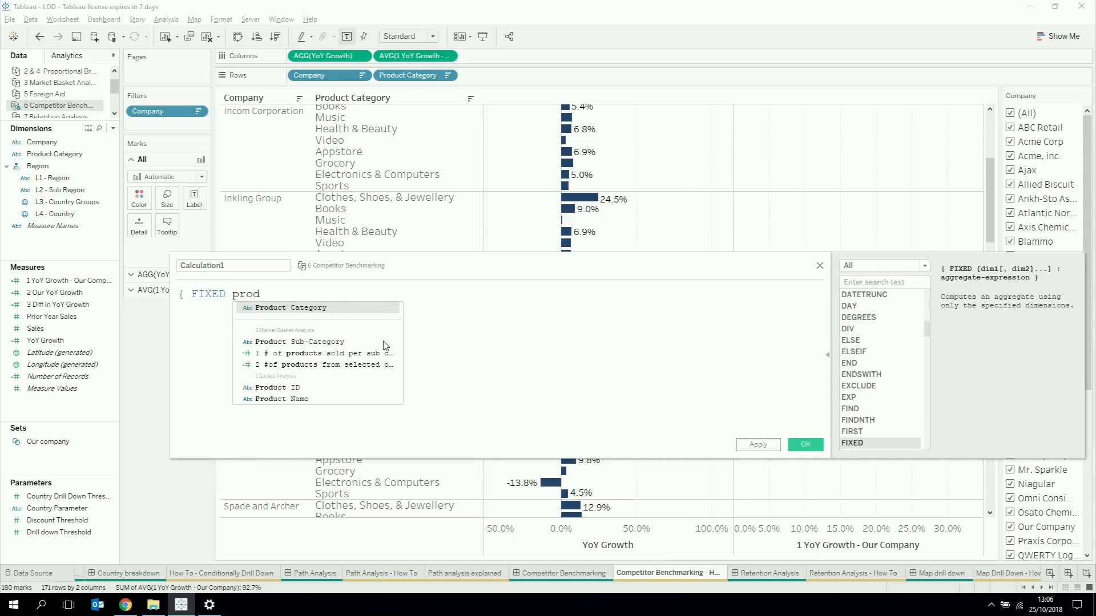
{"action": "key", "text": "Return"}
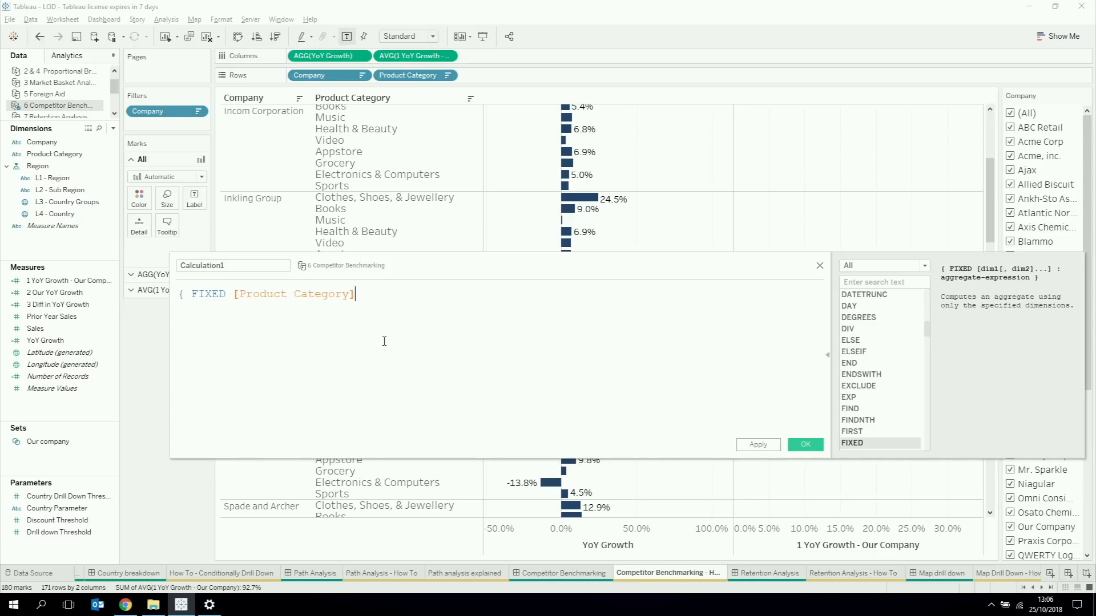
{"action": "type", "text": ";"}
{"action": "key", "text": "BackSpace"}
{"action": "type", "text": ": max()"}
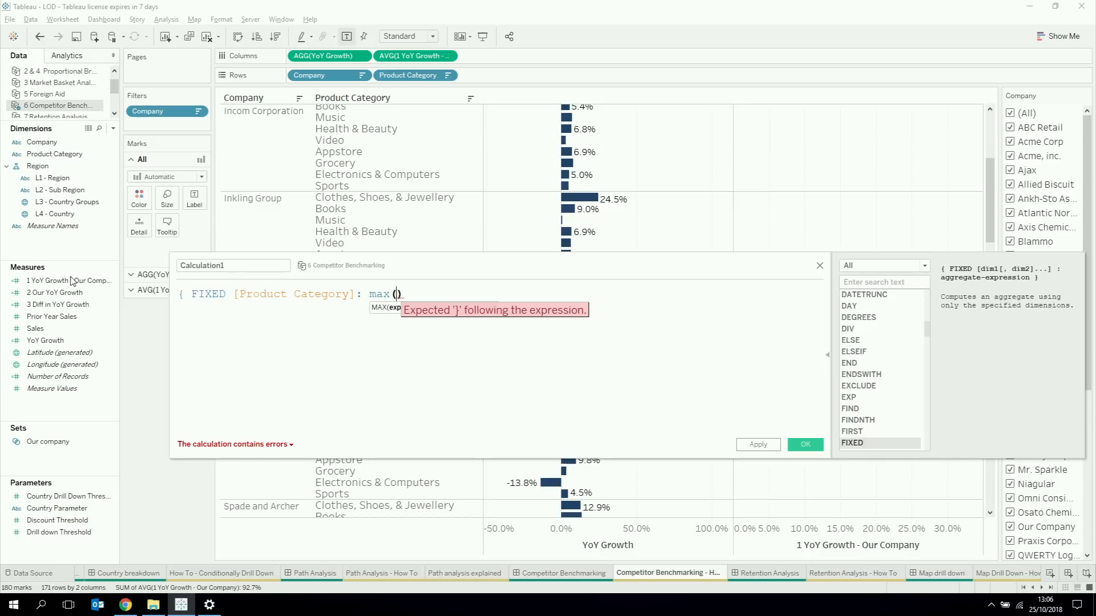
{"action": "left_click_drag", "start_coordinate": [73, 280], "coordinate": [400, 335]}
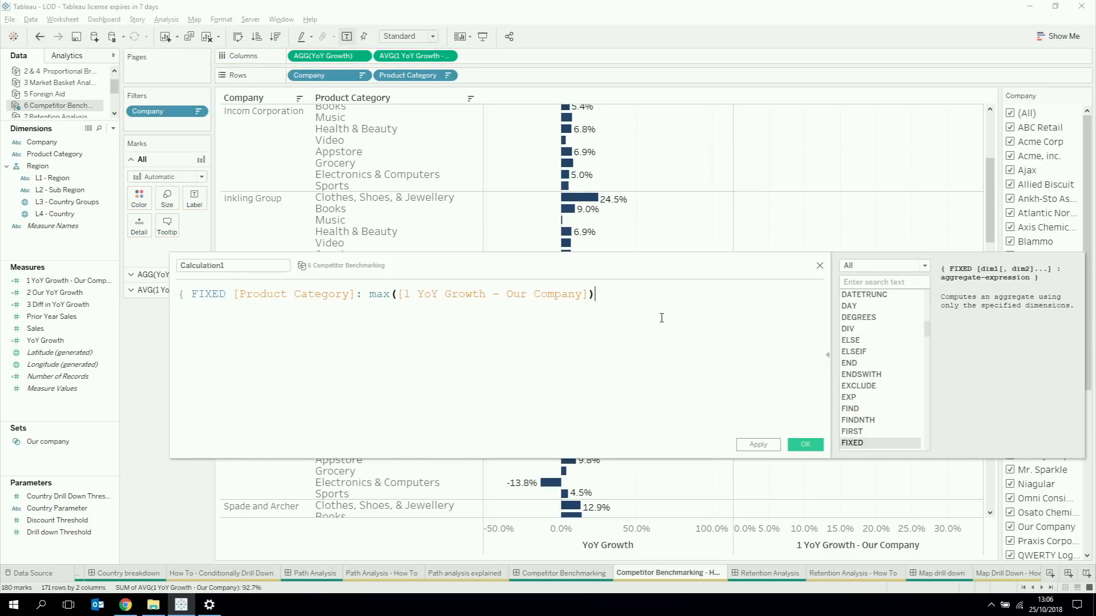
{"action": "type", "text": "}"}
Step: Name the calculation "propagated value" and save it
{"action": "double_click", "coordinate": [251, 266]}
{"action": "type", "text": "pro"}
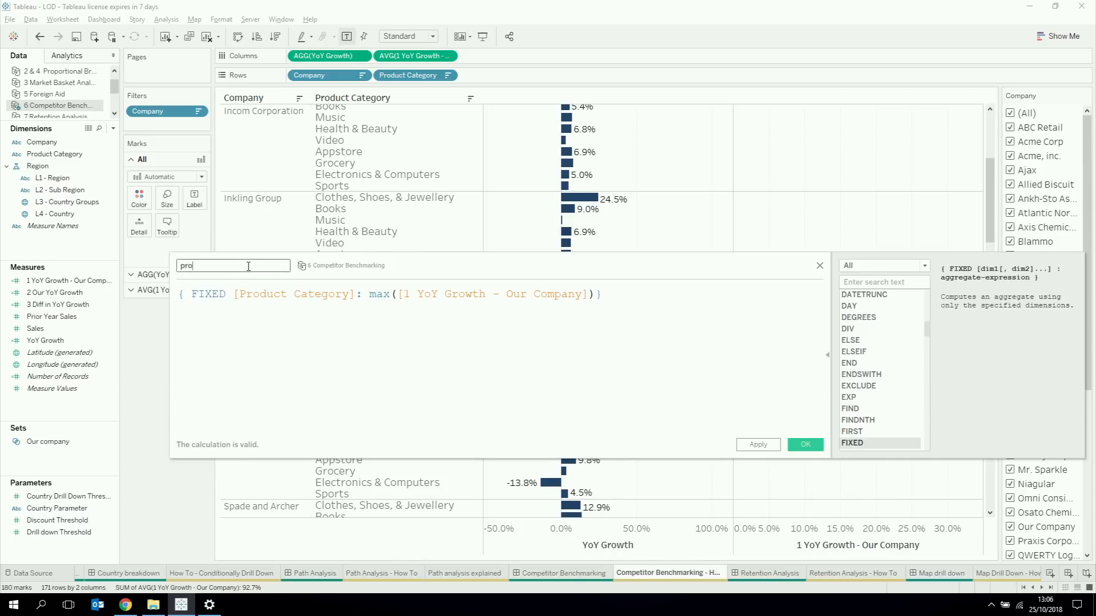
{"action": "type", "text": "pagate d value"}
{"action": "left_click_drag", "start_coordinate": [470, 255], "coordinate": [505, 391]}
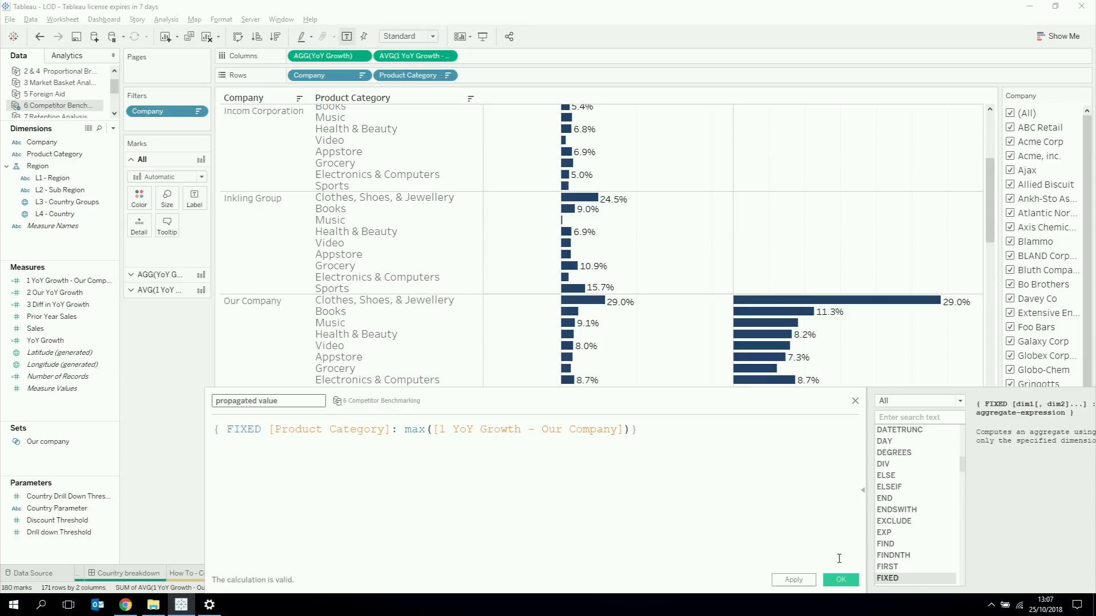
{"action": "left_click", "coordinate": [830, 585]}
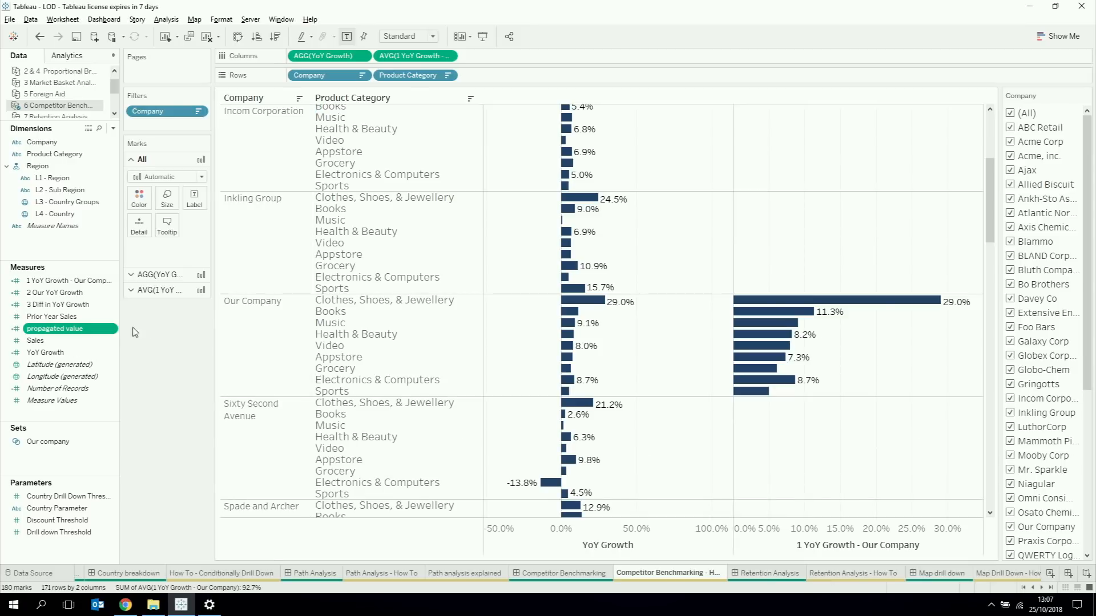
Step: Add the propagated value measure as the third column measure and compare its bars between Our Company and Inkling Group
{"action": "left_click_drag", "start_coordinate": [69, 334], "coordinate": [544, 62]}
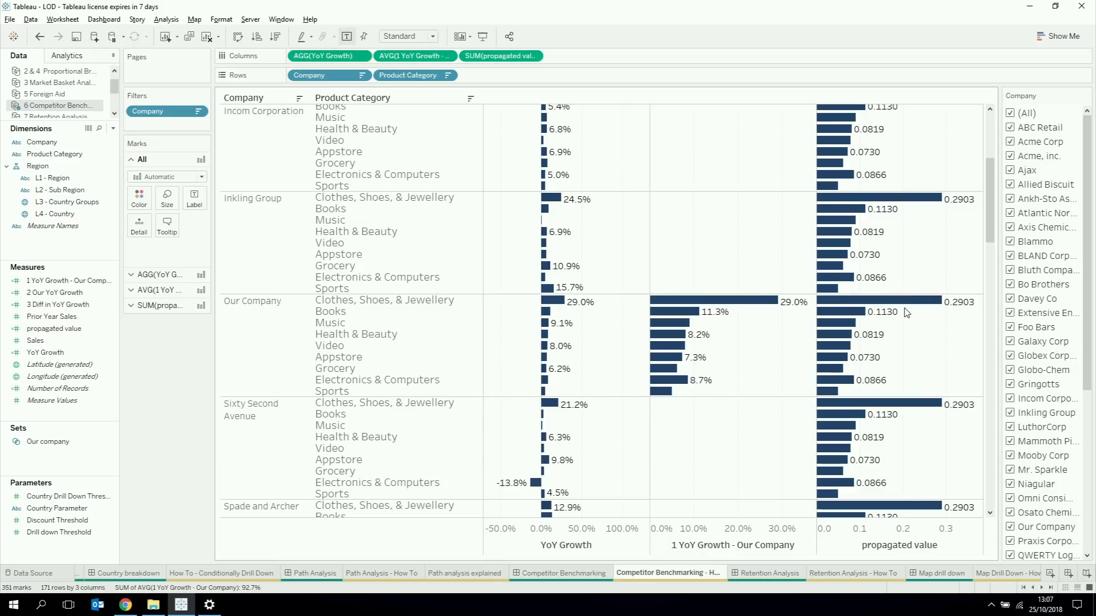
{"action": "mouse_move", "coordinate": [550, 304]}
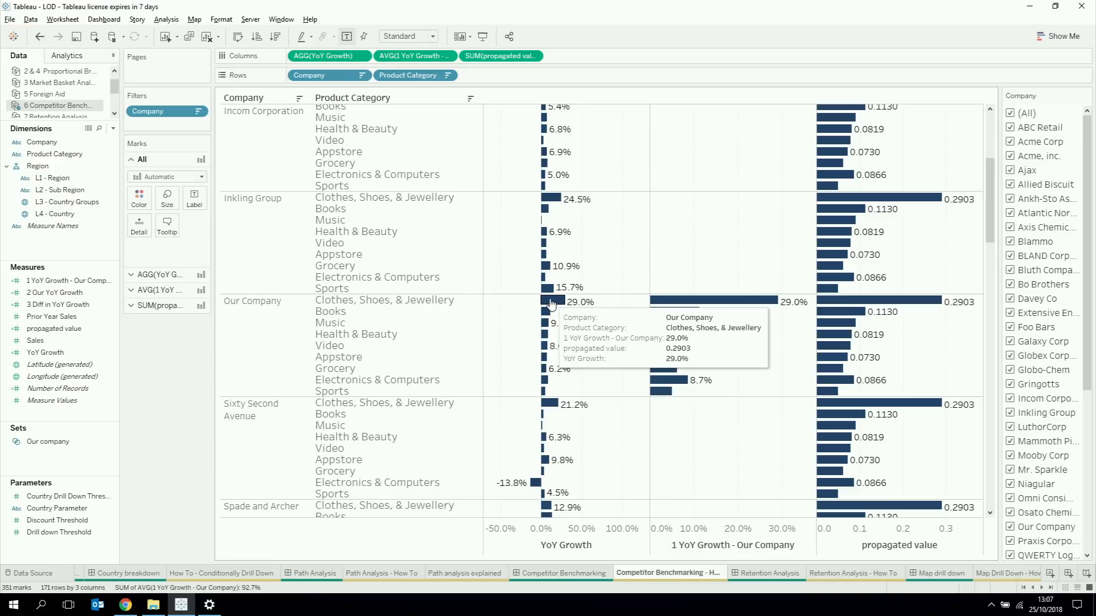
{"action": "mouse_move", "coordinate": [852, 201]}
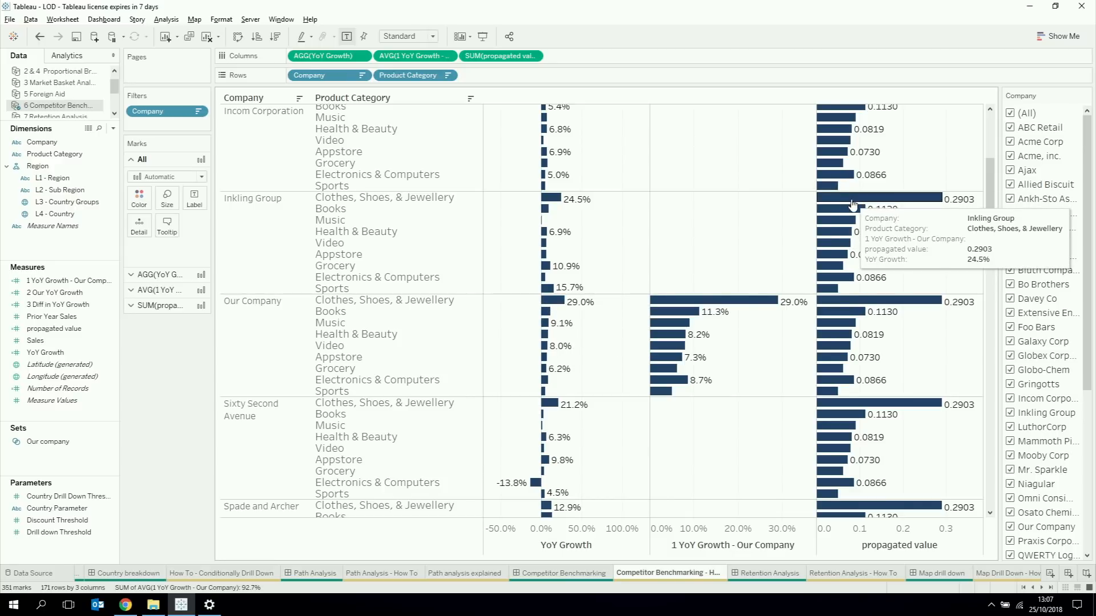
{"action": "double_click", "coordinate": [582, 55]}
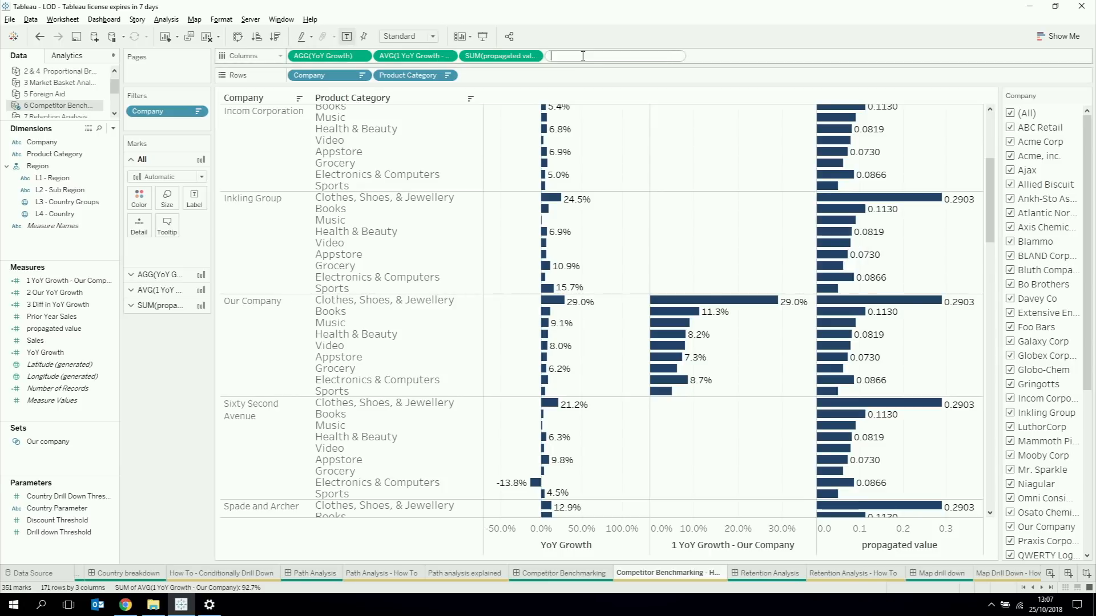
{"action": "left_click", "coordinate": [591, 59]}
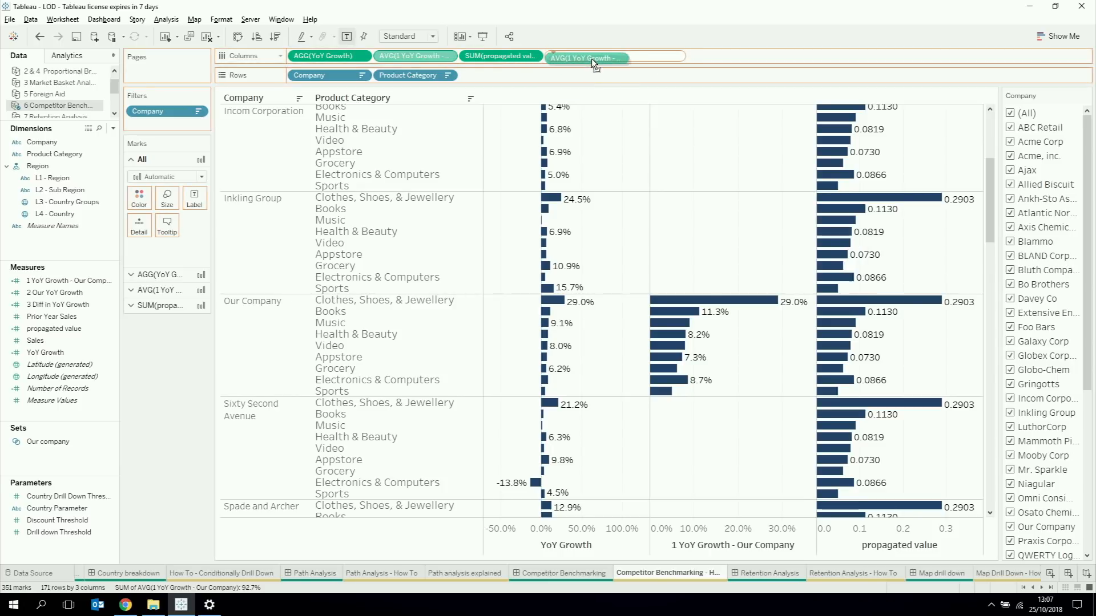
{"action": "type", "text": "AVG([1 YoY Growth - Our Company])"}
{"action": "type", "text": "-"}
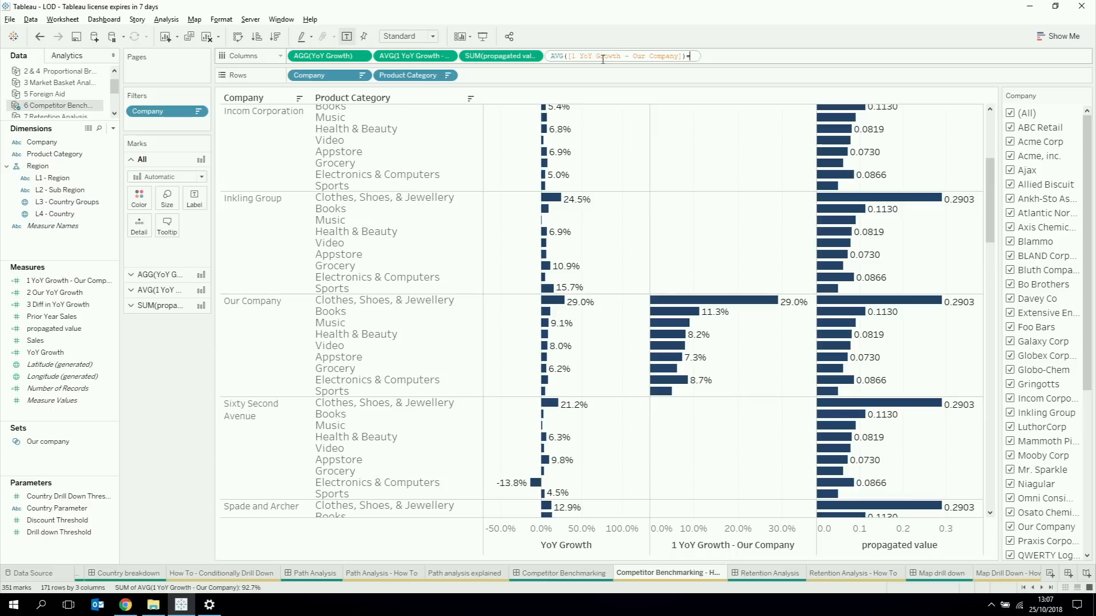
{"action": "left_click_drag", "start_coordinate": [520, 52], "coordinate": [698, 57]}
{"action": "key", "text": "Escape"}
{"action": "key", "text": "ctrl+z"}
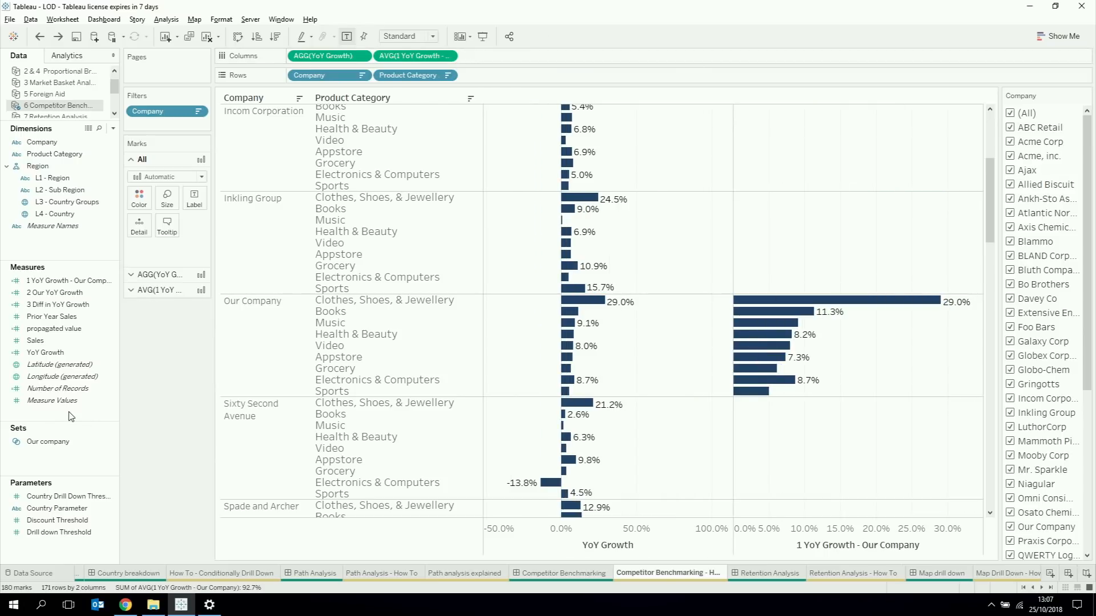
{"action": "key", "text": "ctrl+z"}
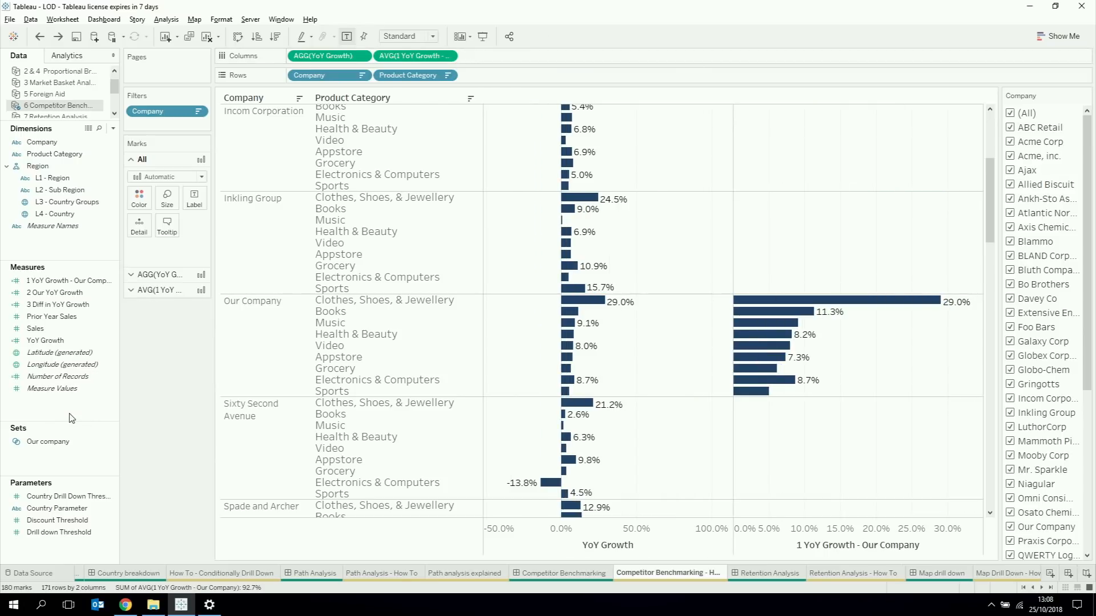
{"action": "key", "text": "ctrl+y"}
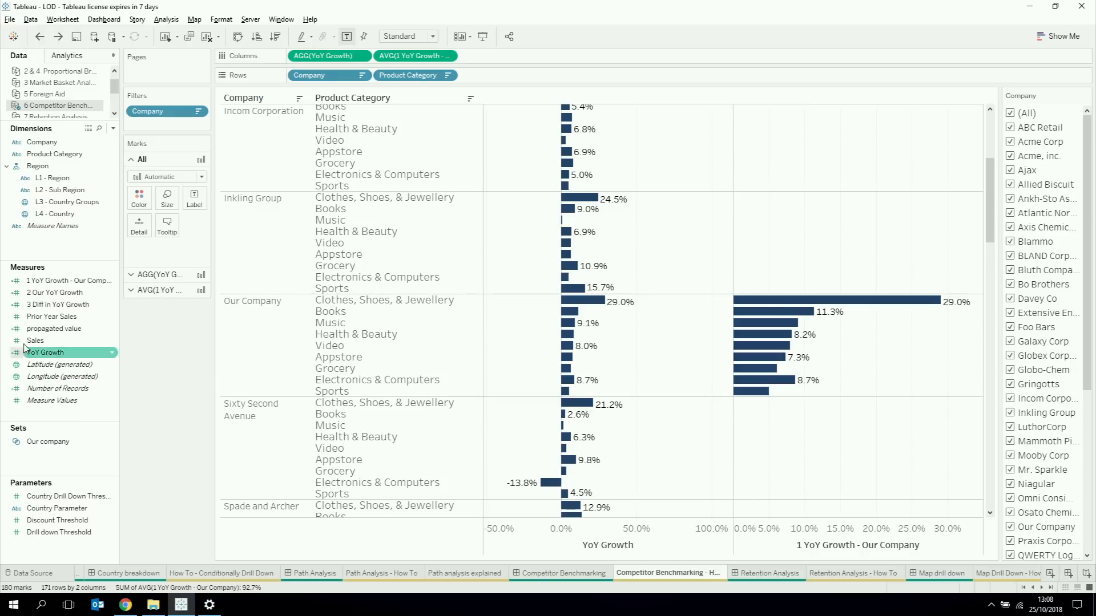
Step: Add propagated value to the columns and create the calculated field AVG([1 YoY Growth - Our Company])-SUM([propagated value]) under its default name
{"action": "left_click_drag", "start_coordinate": [57, 330], "coordinate": [502, 52]}
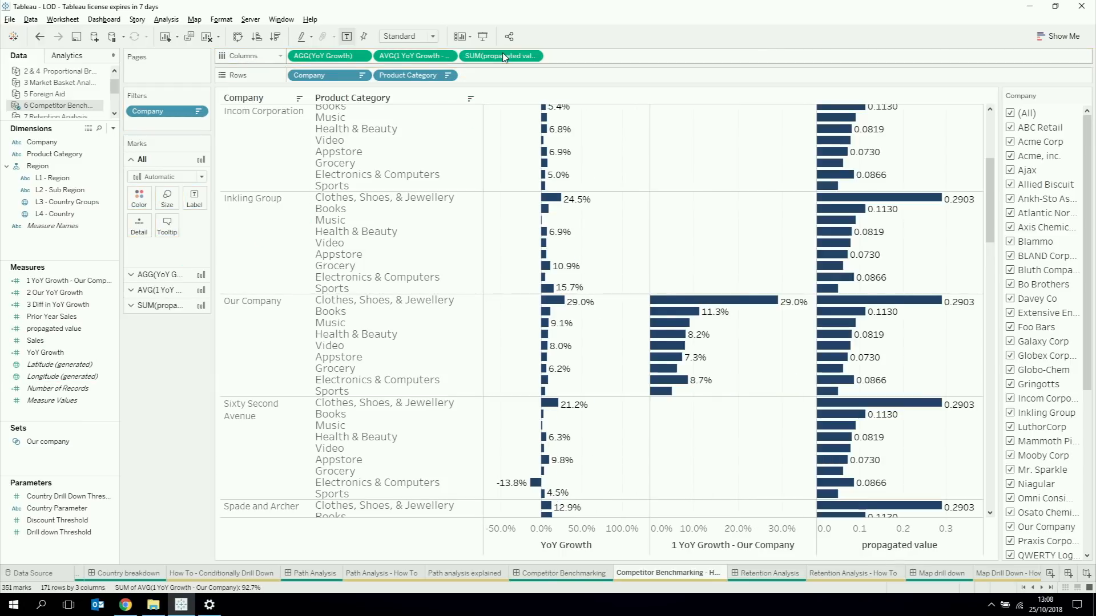
{"action": "right_click", "coordinate": [65, 413]}
{"action": "left_click", "coordinate": [84, 422]}
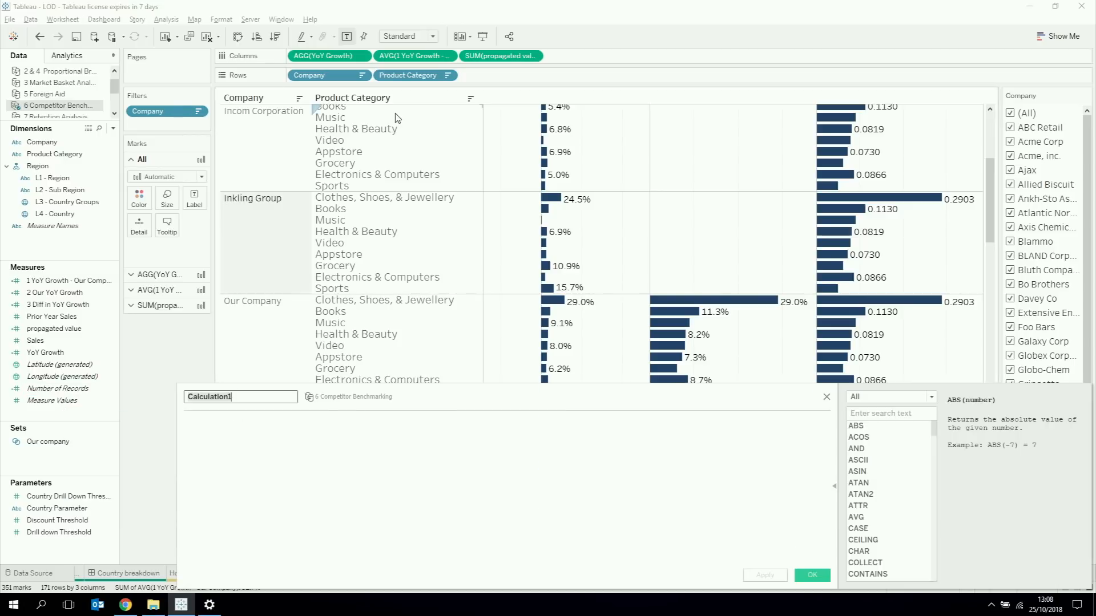
{"action": "left_click_drag", "start_coordinate": [414, 56], "coordinate": [388, 471]}
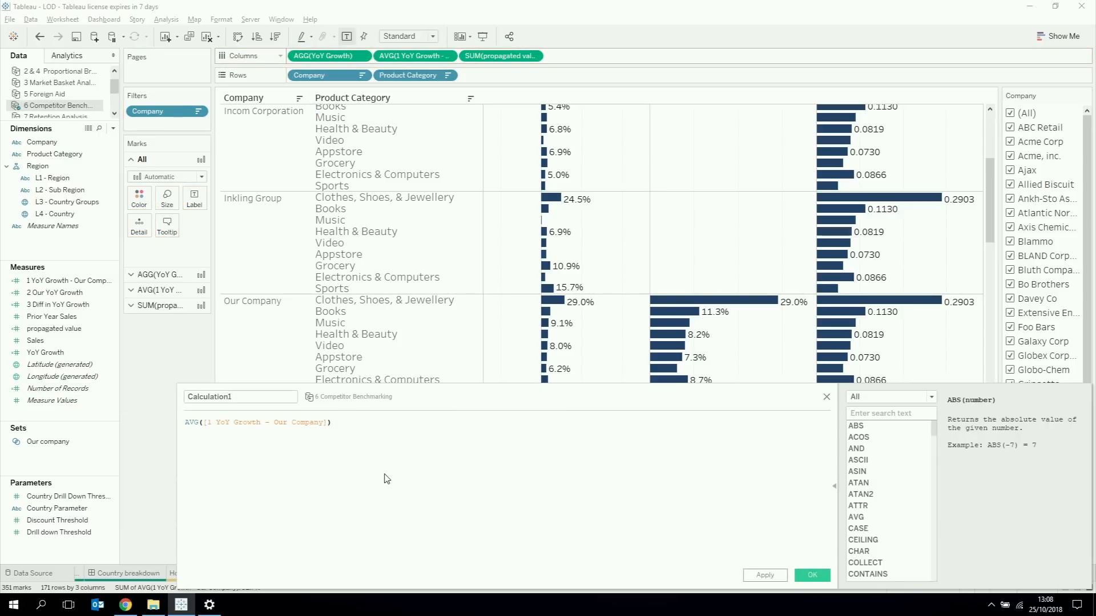
{"action": "scroll", "coordinate": [387, 480], "scroll_direction": "up", "scroll_amount": 4}
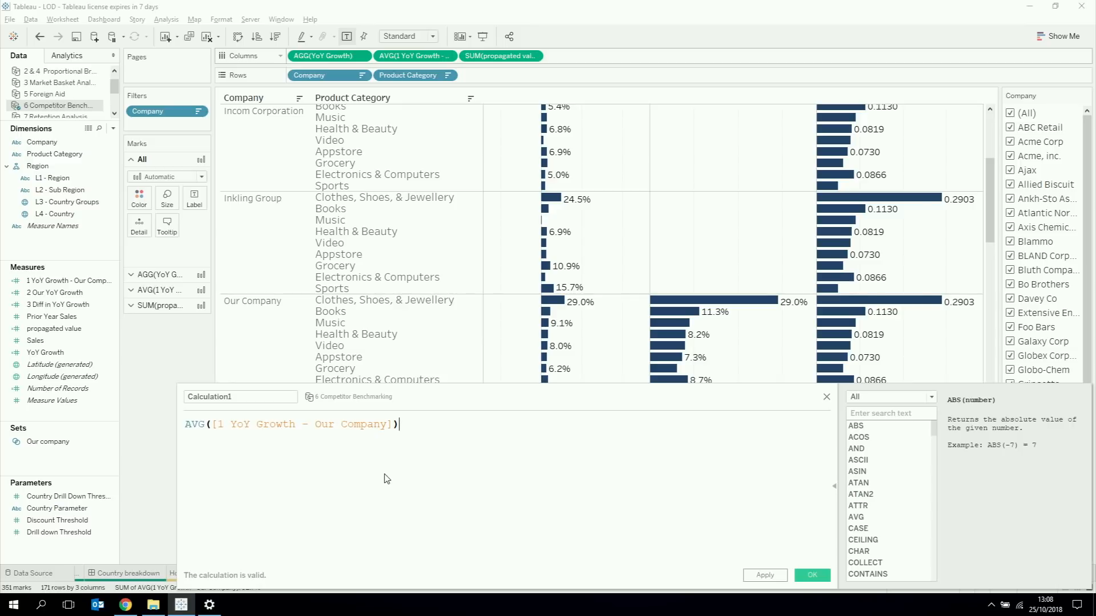
{"action": "type", "text": "*"}
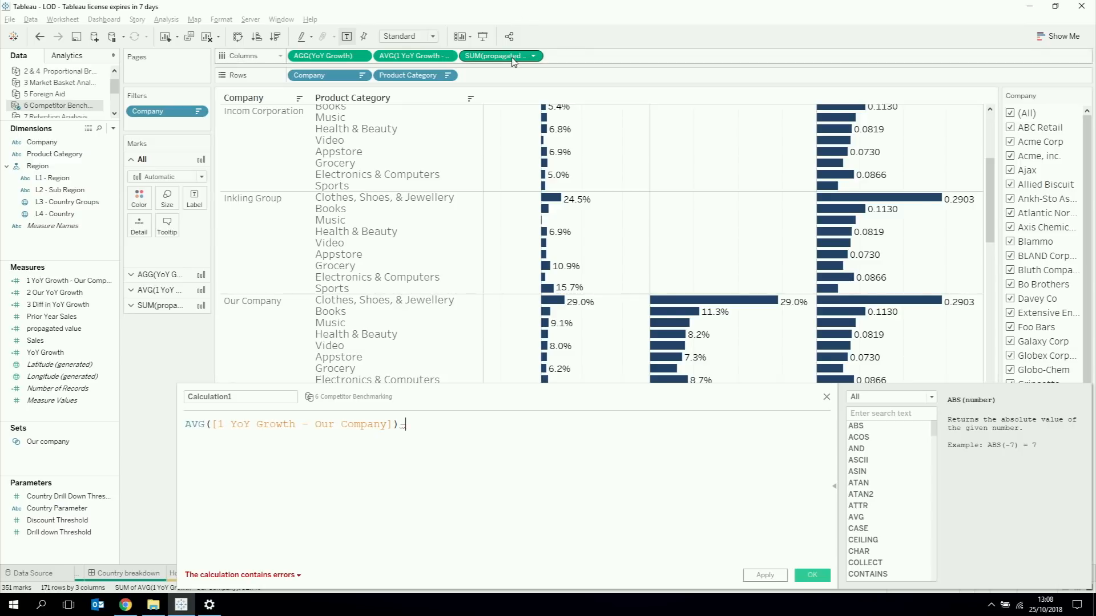
{"action": "left_click_drag", "start_coordinate": [513, 62], "coordinate": [496, 483]}
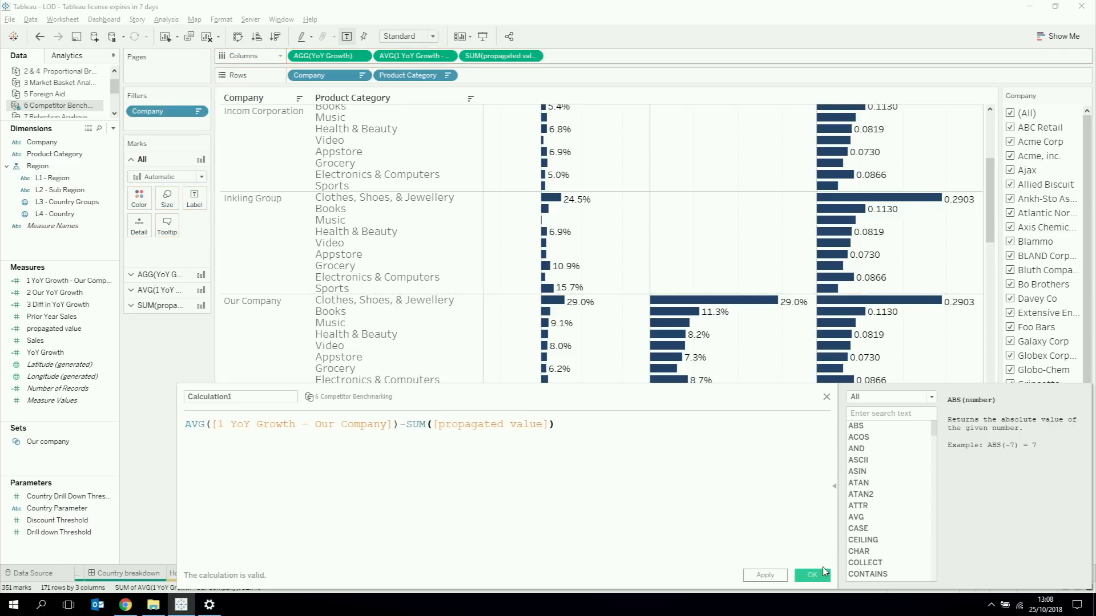
{"action": "left_click", "coordinate": [814, 576]}
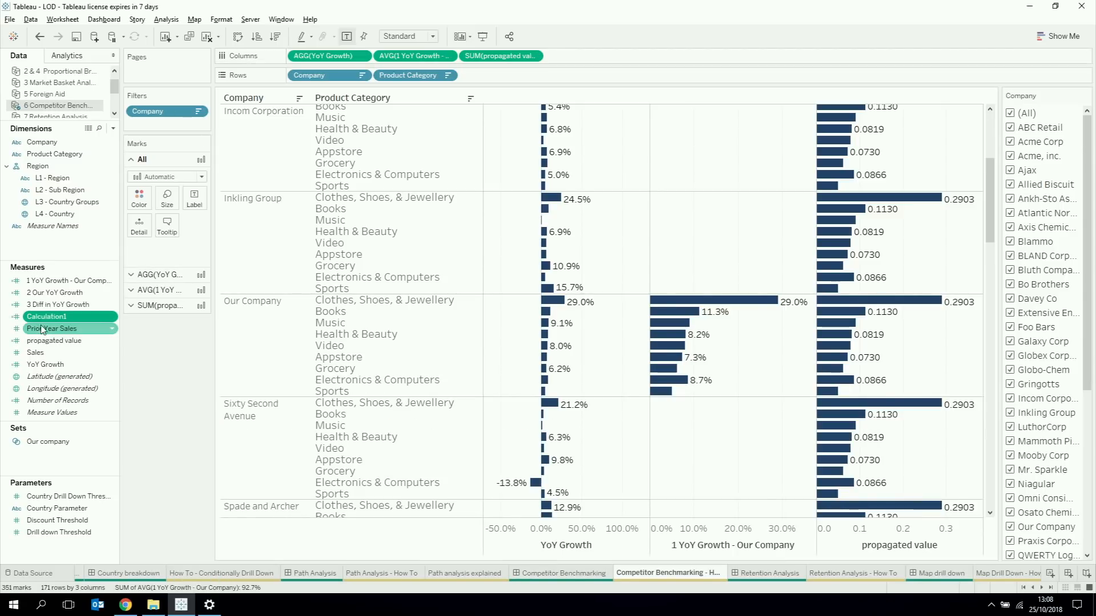
Step: Try Calculation1 as a fourth measure in the columns and undo the addition
{"action": "mouse_move", "coordinate": [41, 330]}
{"action": "left_mouse_down"}
{"action": "mouse_move", "coordinate": [565, 83]}
{"action": "mouse_move", "coordinate": [595, 58]}
{"action": "left_mouse_up"}
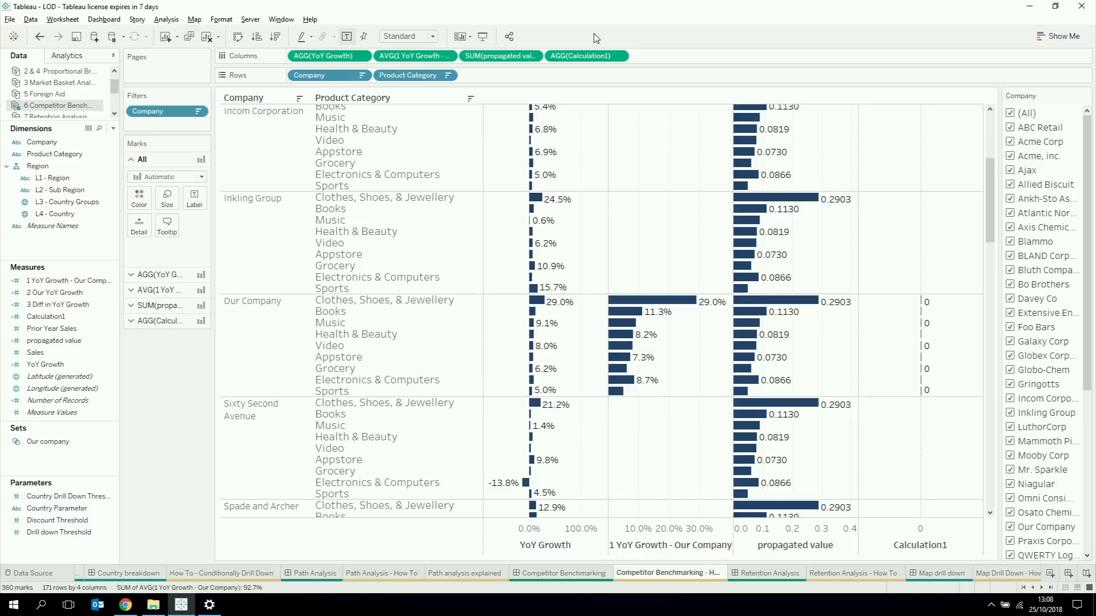
{"action": "key", "text": "ctrl+z"}
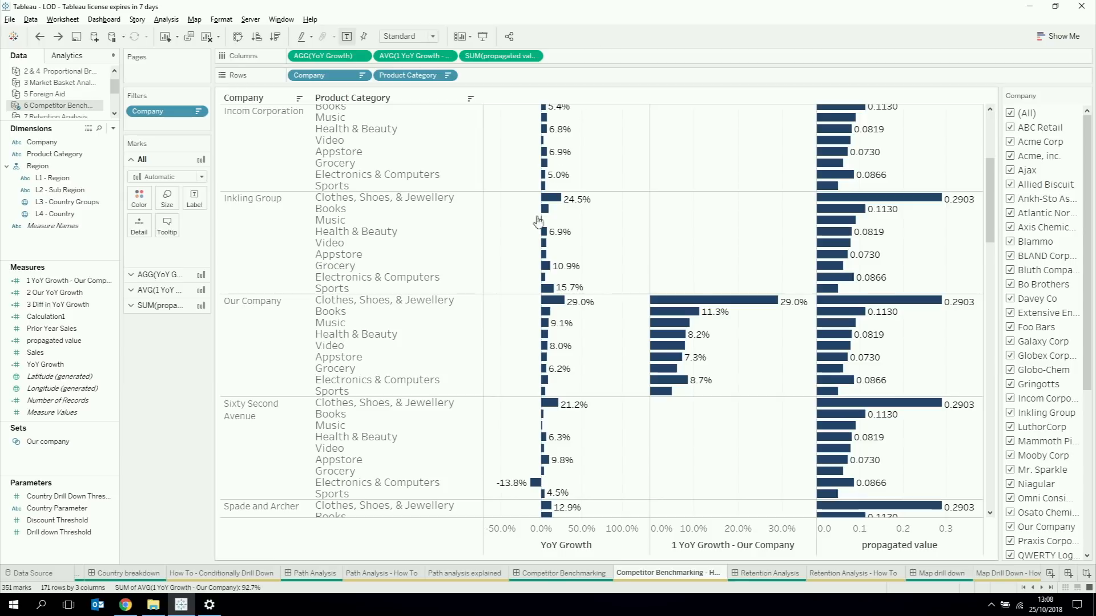
Step: Review the Competitor Benchmarking dashboard and open the Retention Analysis dashboard
{"action": "left_click", "coordinate": [546, 575]}
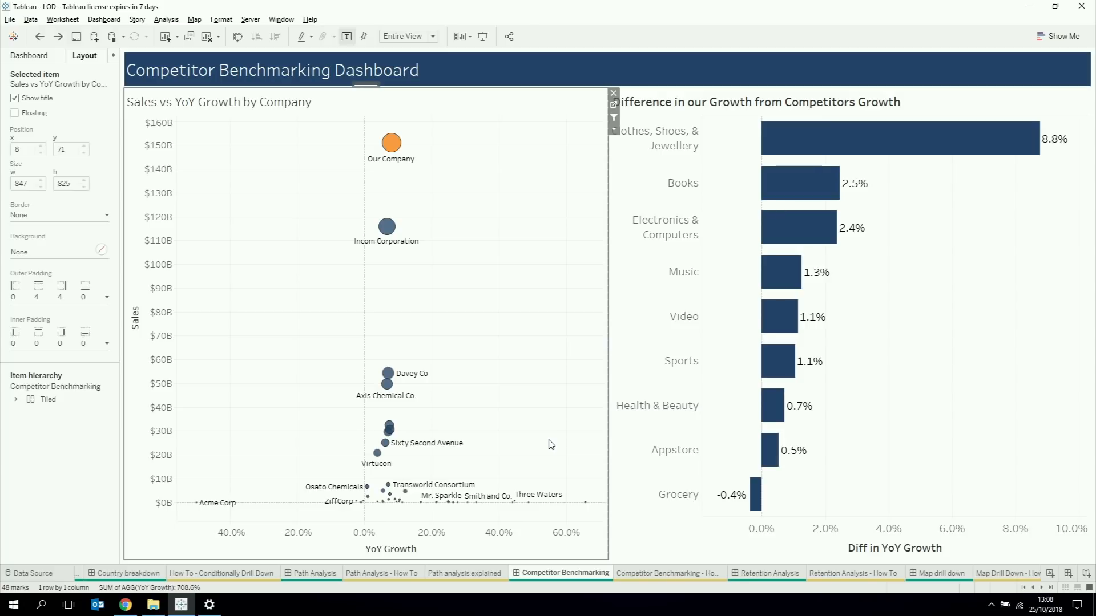
{"action": "left_click", "coordinate": [1042, 588]}
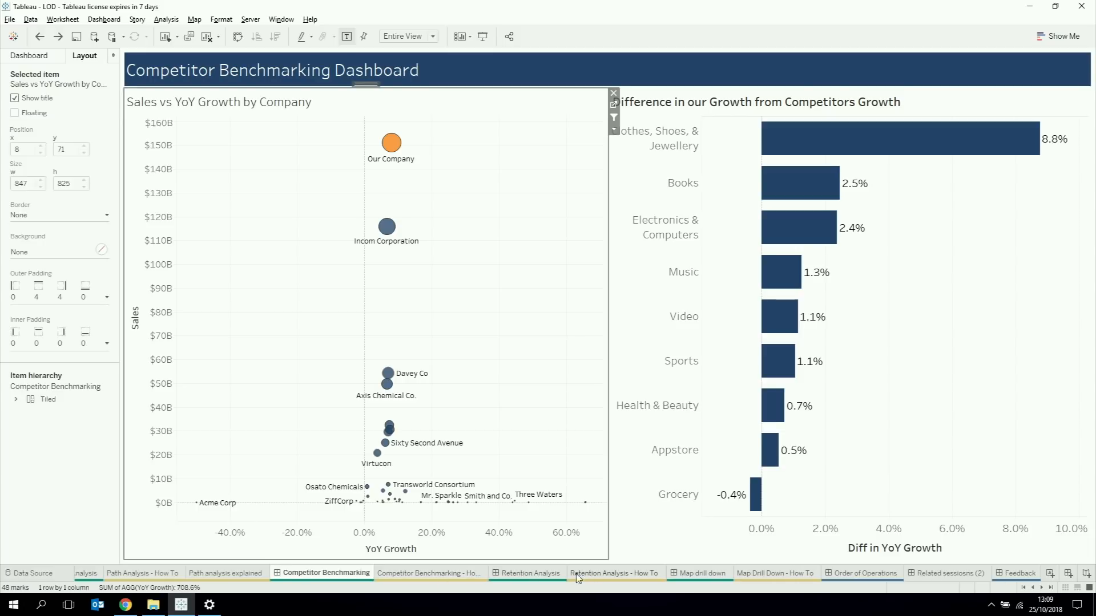
{"action": "left_click", "coordinate": [522, 574]}
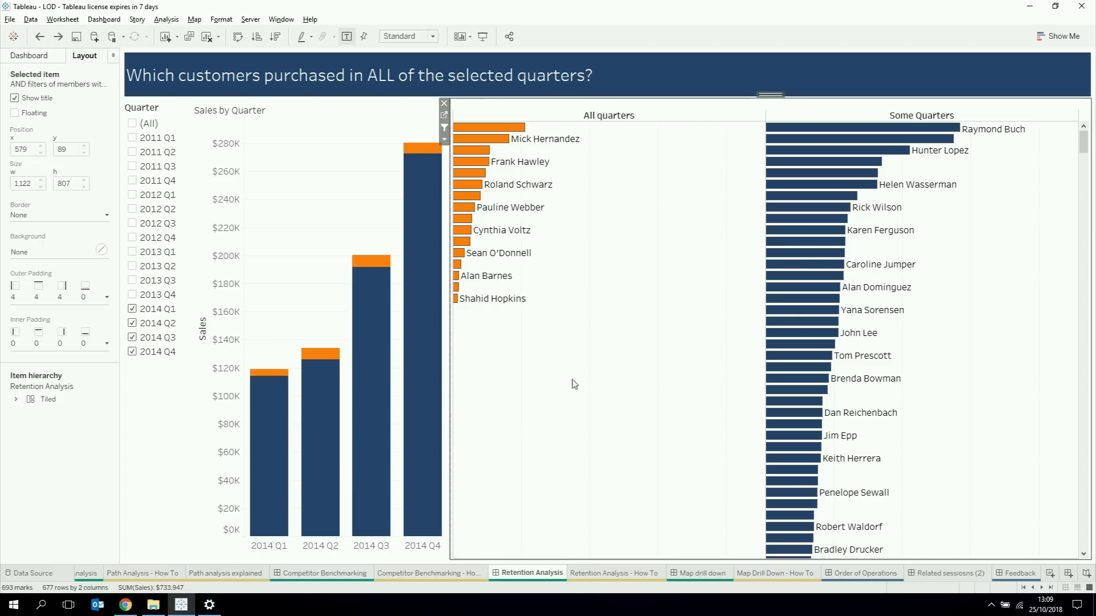
Step: Examine the customers who purchased in all selected quarters and add 2013 Q4 to the quarter filter
{"action": "mouse_move", "coordinate": [481, 169]}
{"action": "mouse_move", "coordinate": [413, 331]}
{"action": "left_click", "coordinate": [132, 295]}
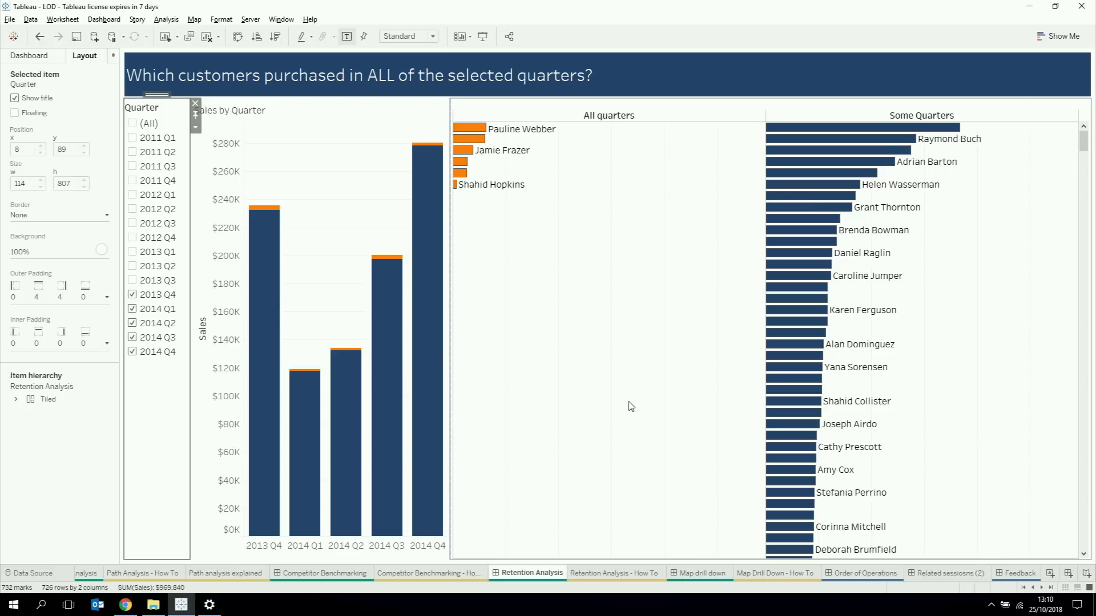
Step: On the Retention Analysis - How To sheet, create a calculated field with the formula {COUNTD([Order Date (Quarters)])}
{"action": "left_click", "coordinate": [592, 573]}
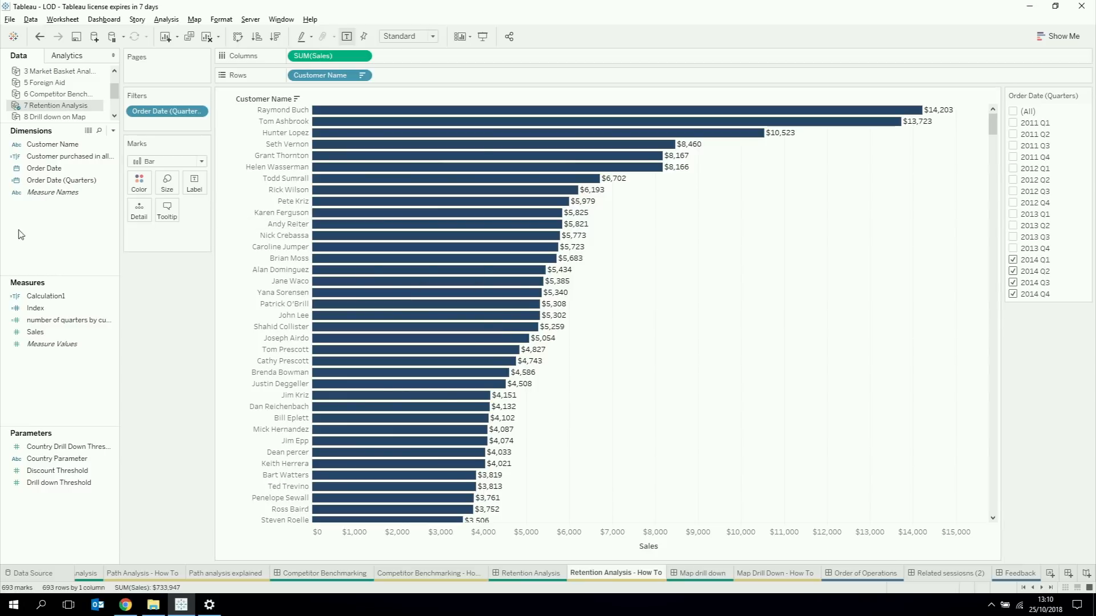
{"action": "right_click", "coordinate": [32, 254]}
{"action": "left_click", "coordinate": [51, 258]}
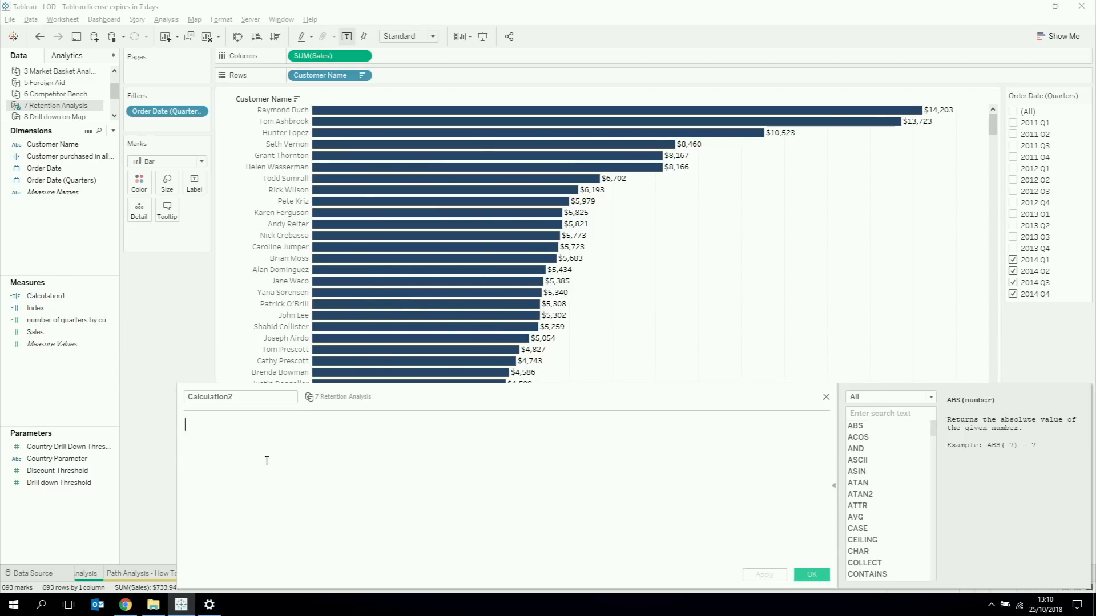
{"action": "type", "text": "{C"}
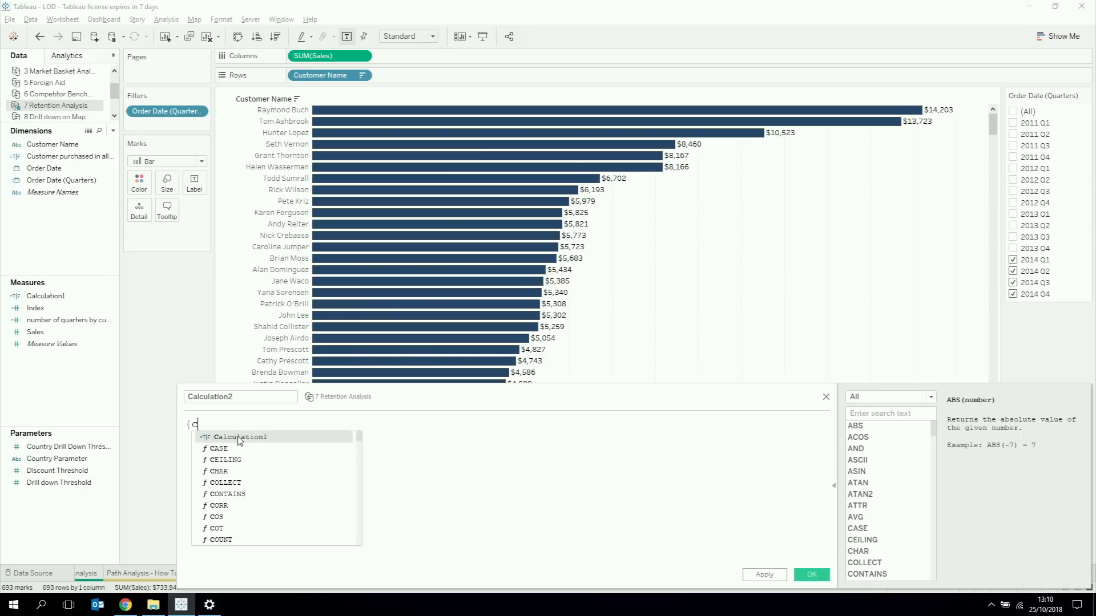
{"action": "type", "text": "ount"}
{"action": "key", "text": "Down"}
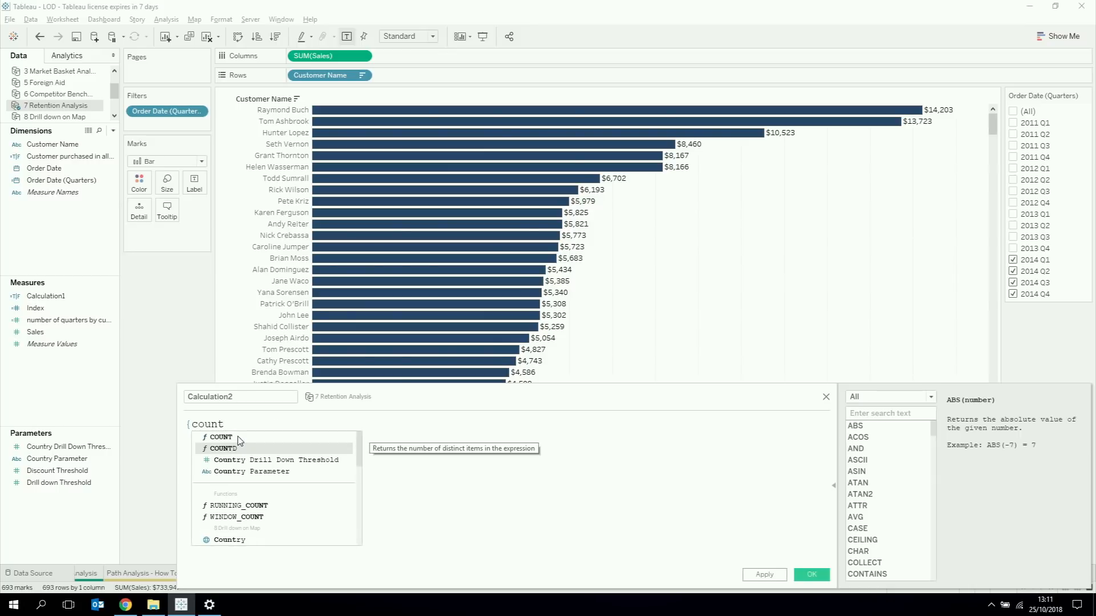
{"action": "key", "text": "Return"}
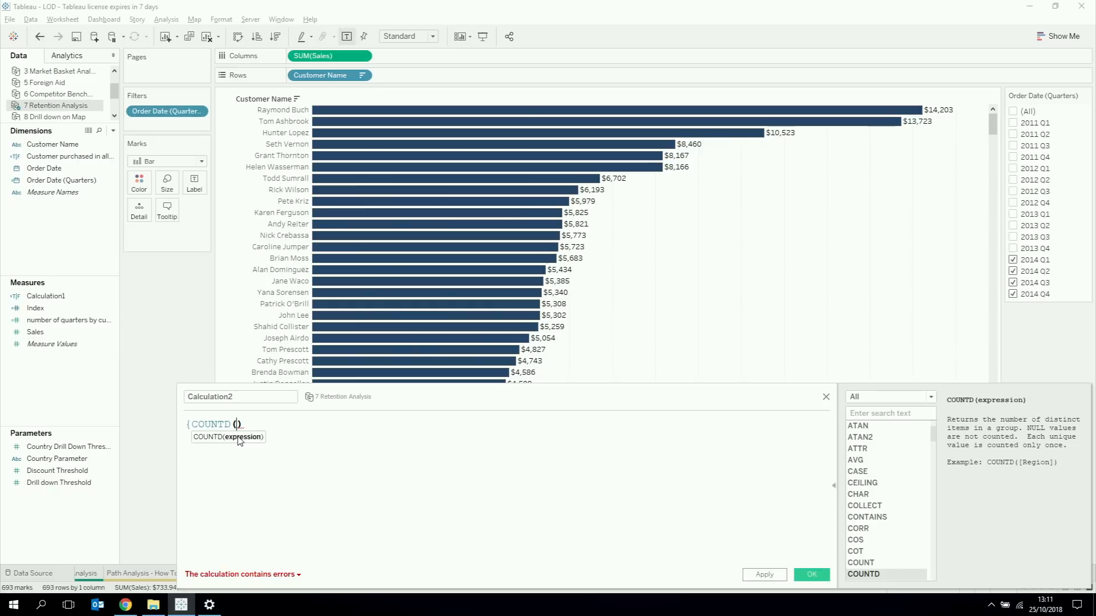
{"action": "type", "text": "ord"}
{"action": "key", "text": "Down"}
{"action": "key", "text": "Return"}
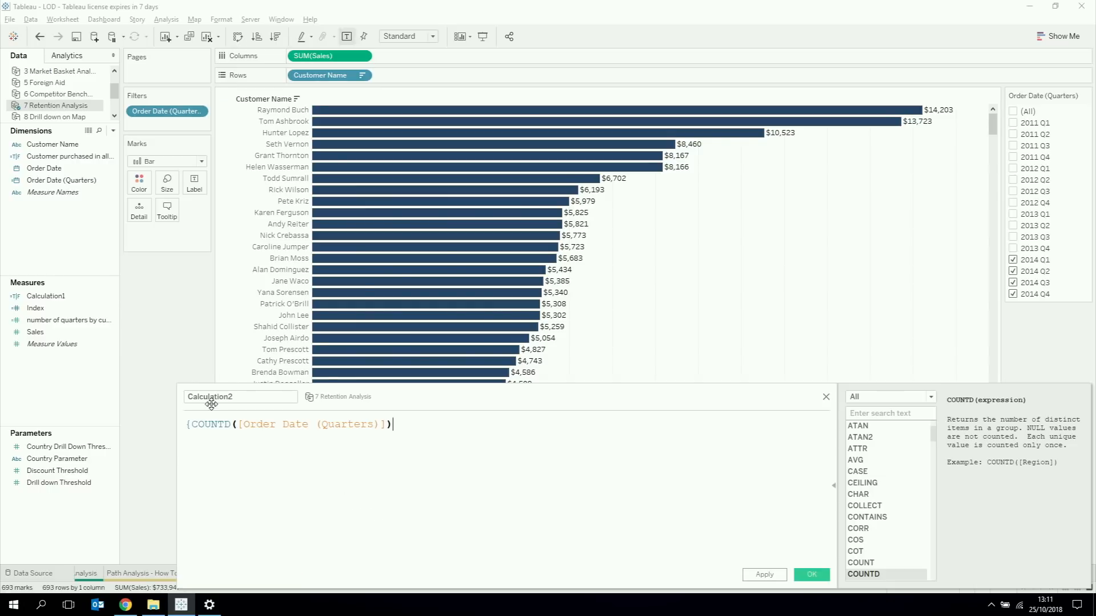
{"action": "type", "text": "}"}
Step: Name the calculation "count of quarters" and save it
{"action": "double_click", "coordinate": [220, 396]}
{"action": "type", "text": "coun"}
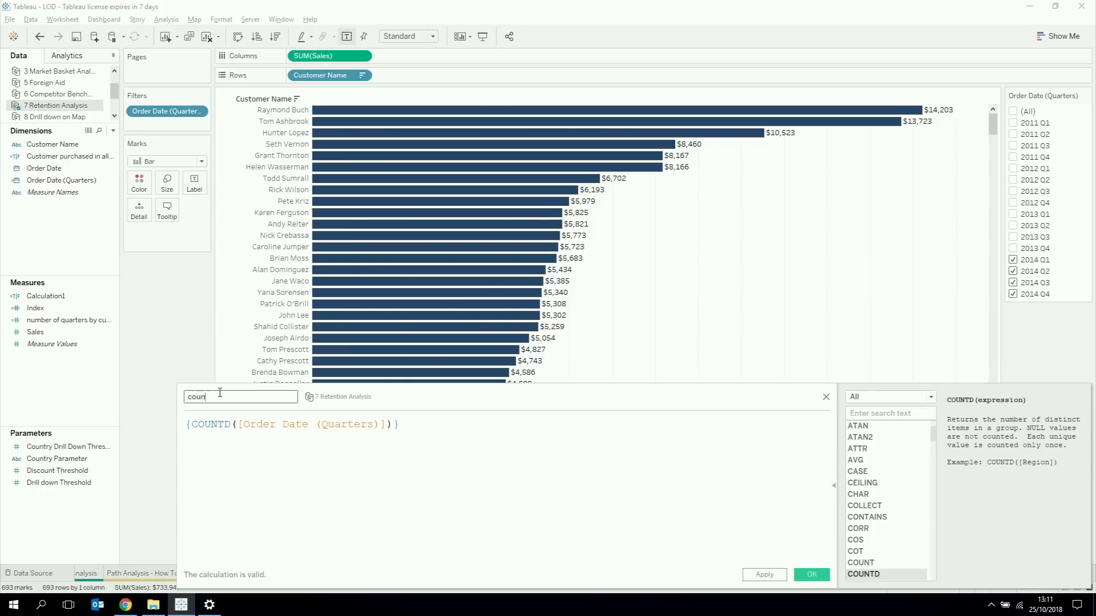
{"action": "type", "text": "t of quarters"}
{"action": "left_click", "coordinate": [808, 578]}
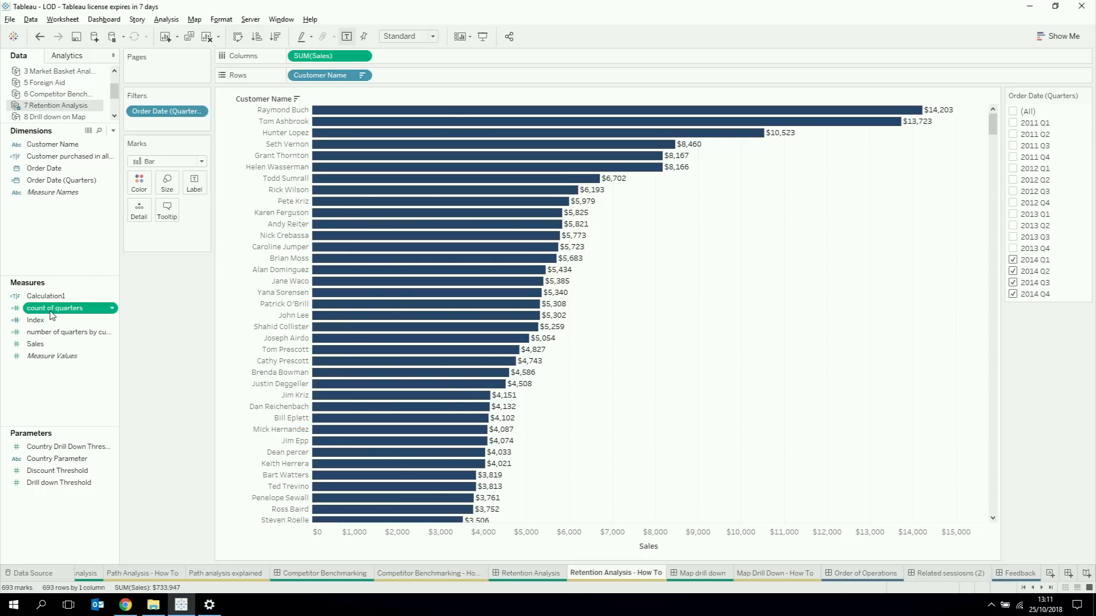
Step: Add count of quarters to the columns after Sales and make the Order Date (Quarters) filter a context filter
{"action": "left_click_drag", "start_coordinate": [52, 311], "coordinate": [427, 57]}
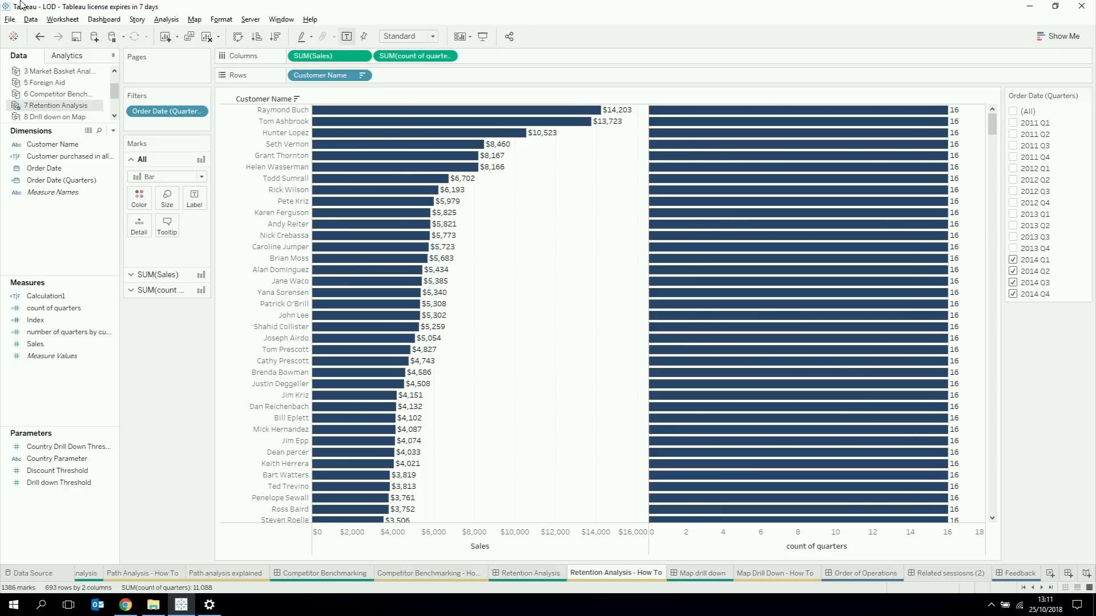
{"action": "right_click", "coordinate": [181, 111]}
{"action": "left_click", "coordinate": [206, 162]}
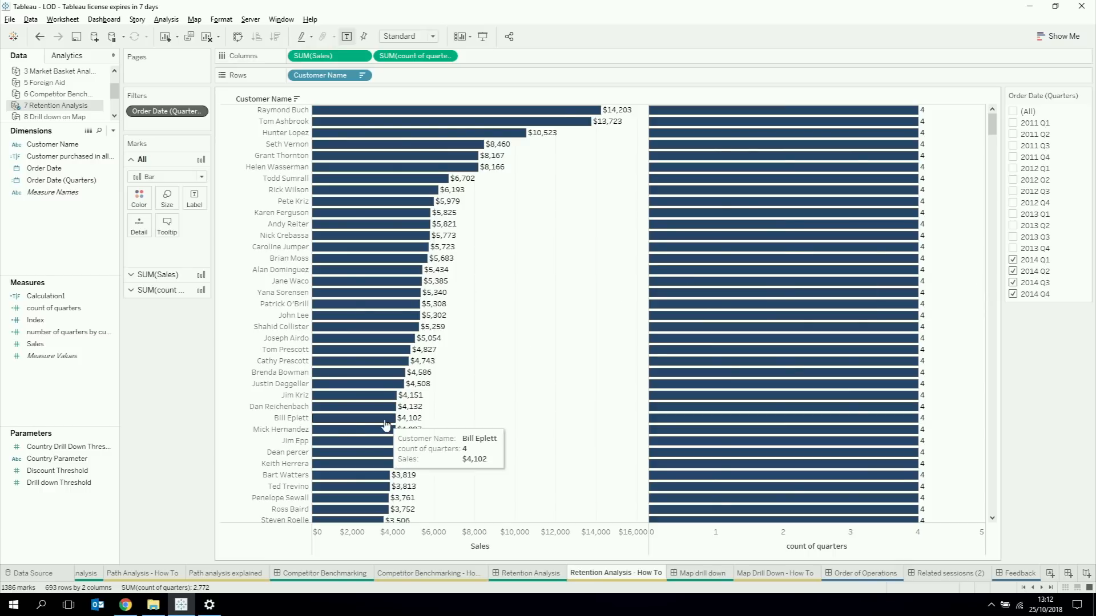
Step: Start another calculated field containing the expression COUNTD([Order Date (Quarters)])
{"action": "right_click", "coordinate": [42, 381]}
{"action": "left_click", "coordinate": [54, 388]}
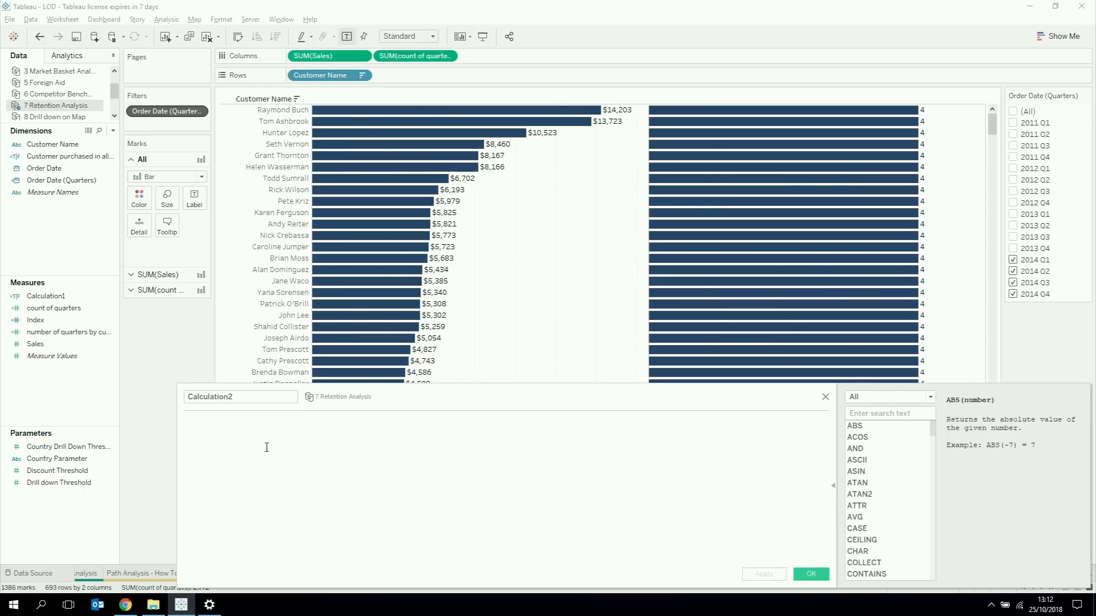
{"action": "type", "text": "coun"}
{"action": "key", "text": "Down"}
{"action": "key", "text": "Down"}
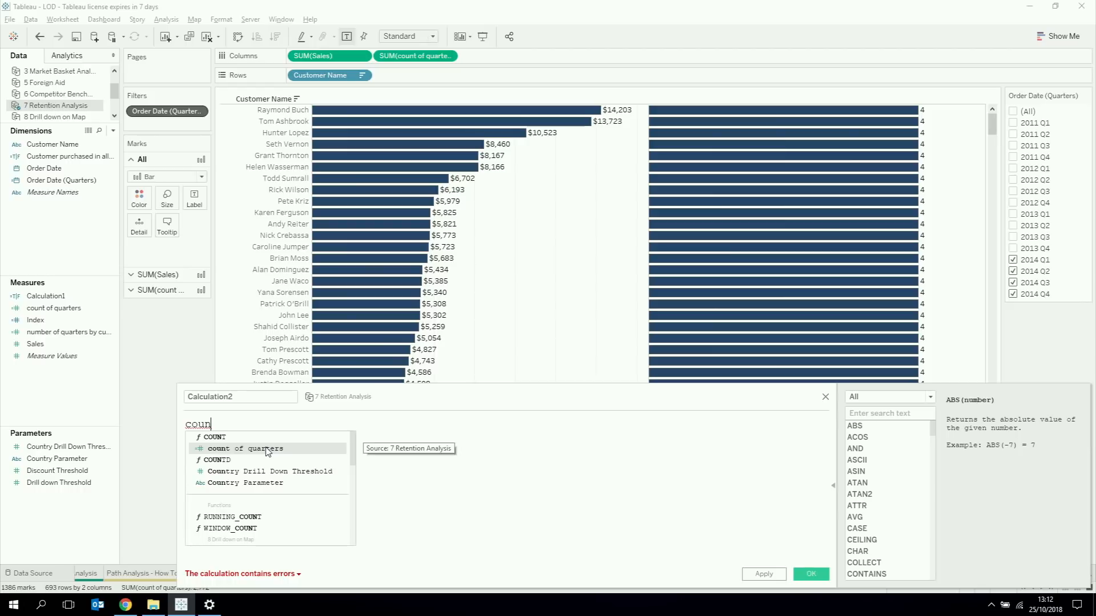
{"action": "key", "text": "Return"}
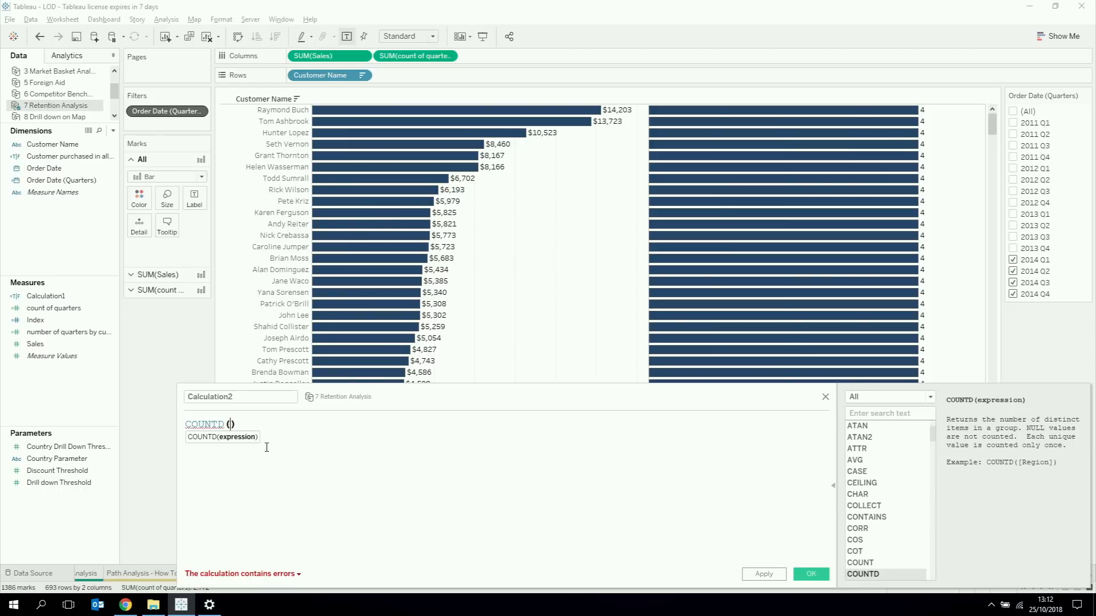
{"action": "type", "text": "ord"}
{"action": "left_click", "coordinate": [263, 448]}
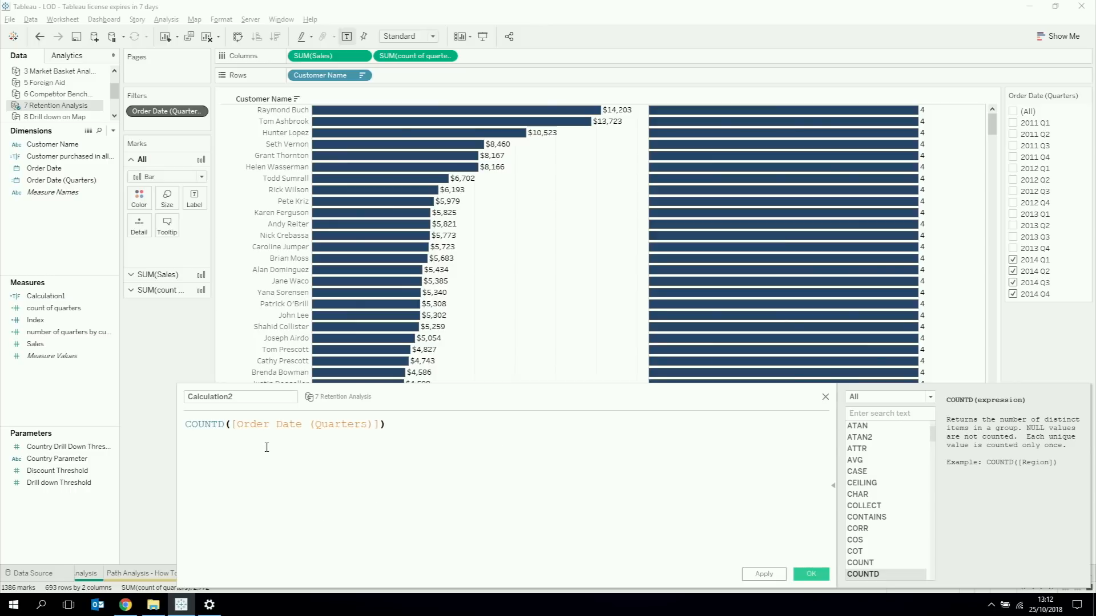
Step: Fix the distinct count per customer, completing the formula as { FIXED [Customer Name]: COUNTD([Order Date (Quarters)])}
{"action": "left_click", "coordinate": [188, 425]}
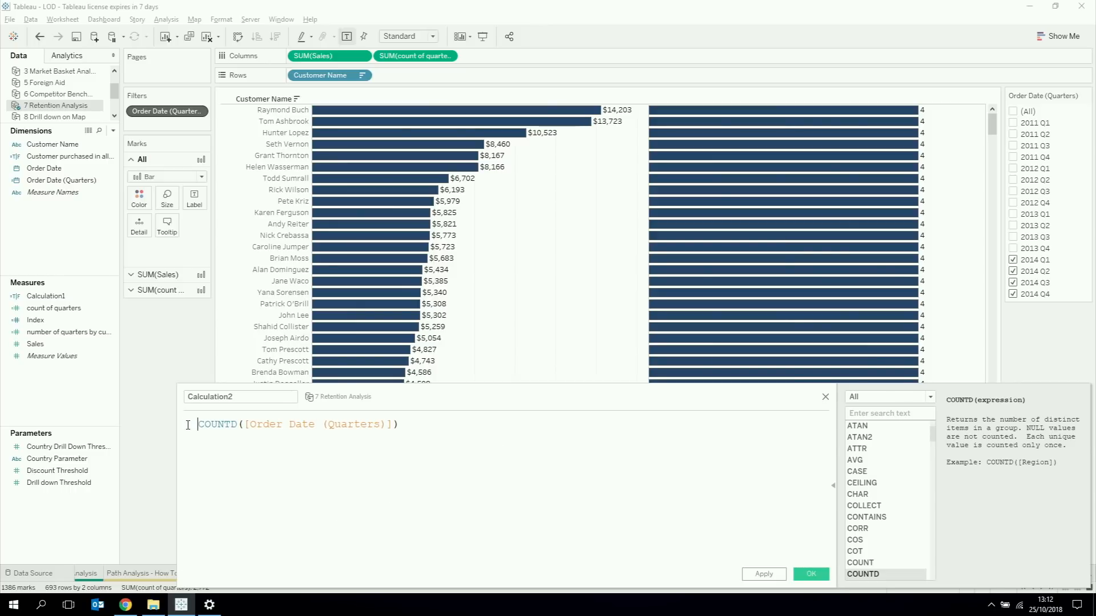
{"action": "type", "text": "{ FIXED  "}
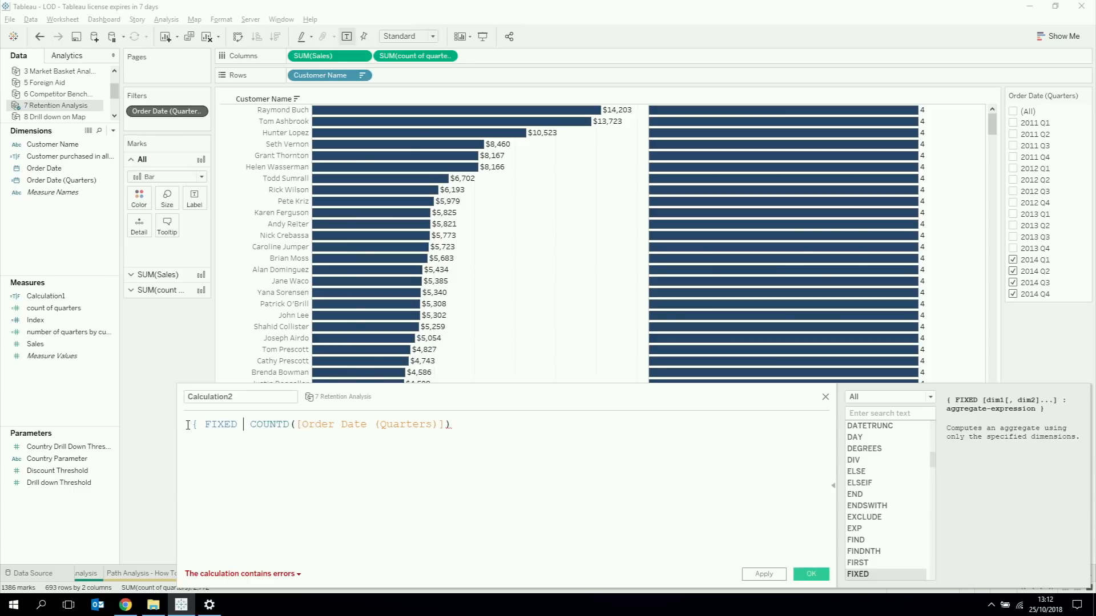
{"action": "type", "text": "cus"}
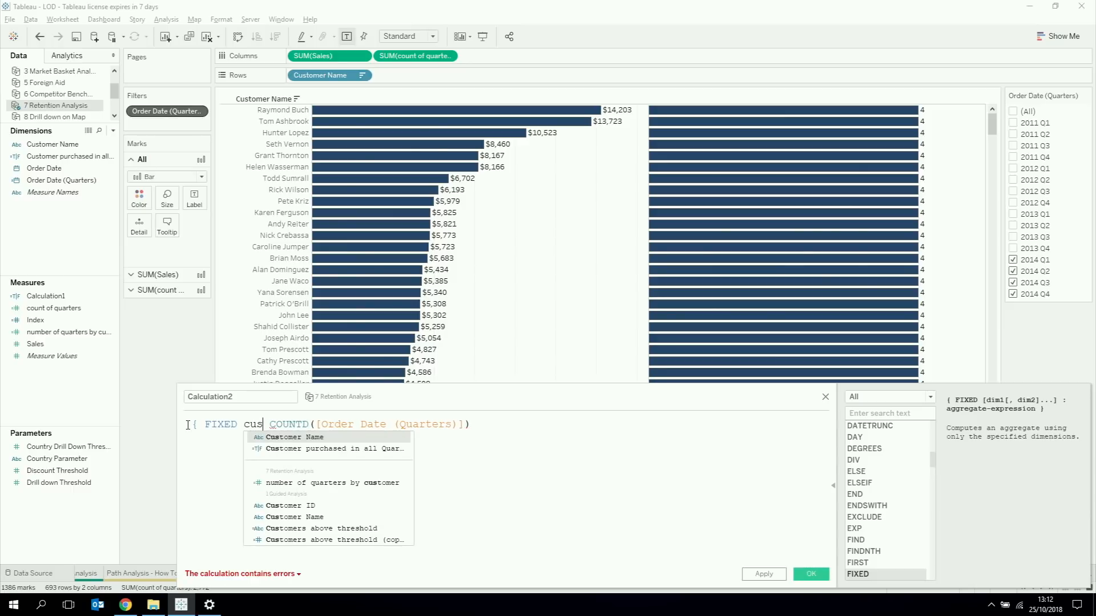
{"action": "key", "text": "Return"}
{"action": "type", "text": ":"}
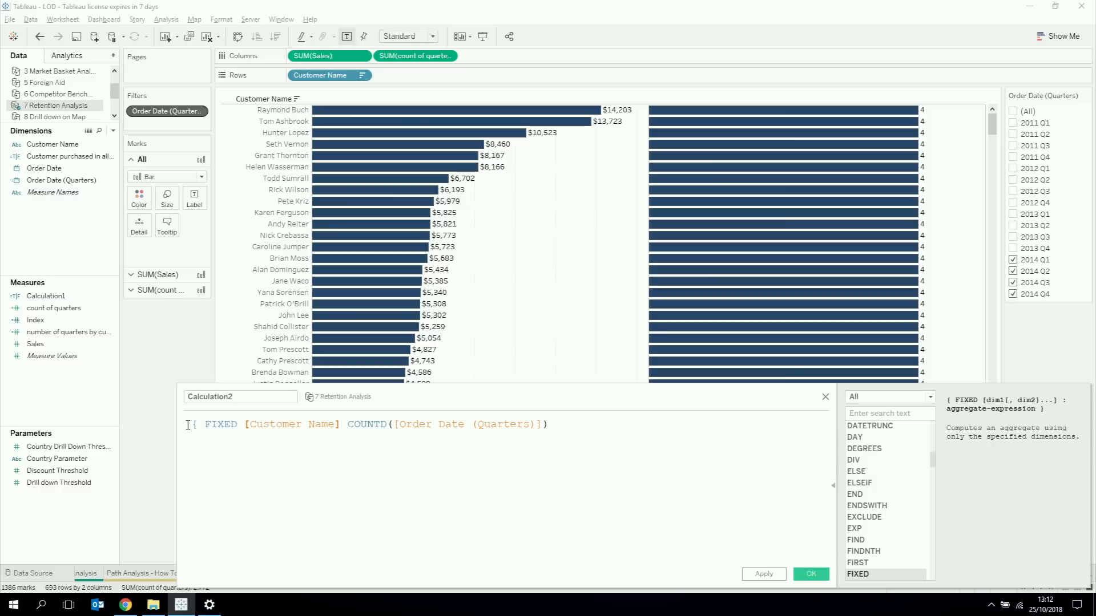
{"action": "left_click", "coordinate": [613, 428]}
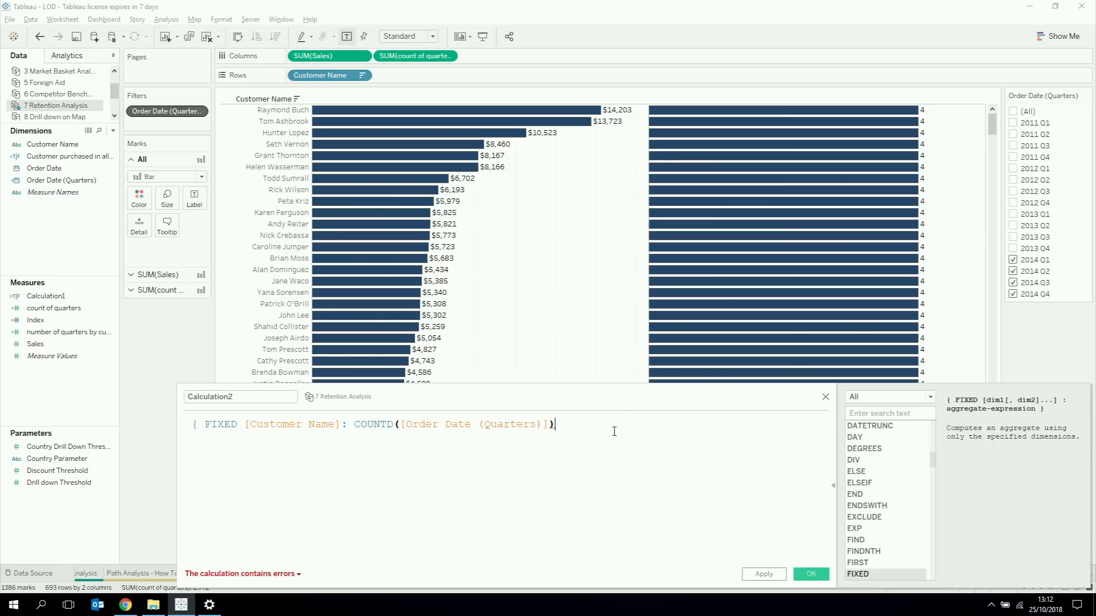
{"action": "type", "text": "}"}
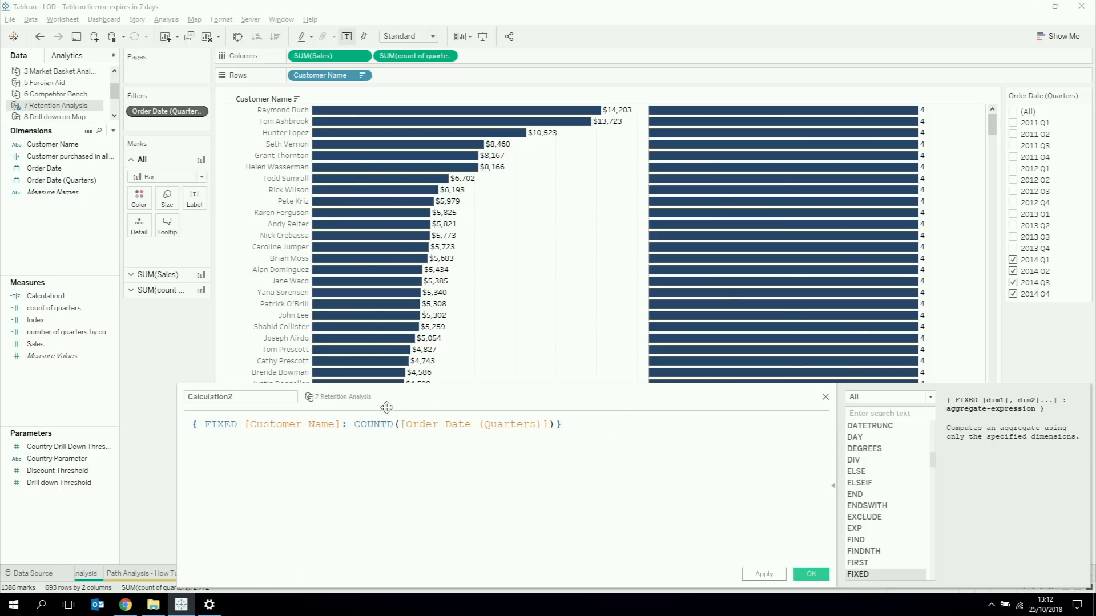
Step: Name the calculation "number of q for customers", save it, and add it to the columns after count of quarters
{"action": "double_click", "coordinate": [265, 398]}
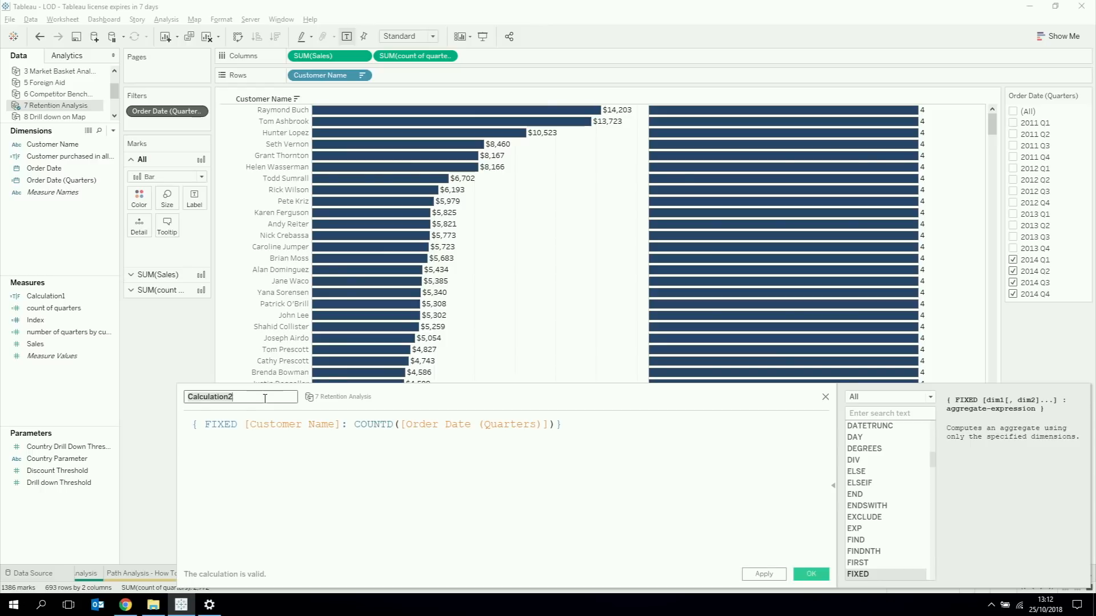
{"action": "type", "text": "number of q fo"}
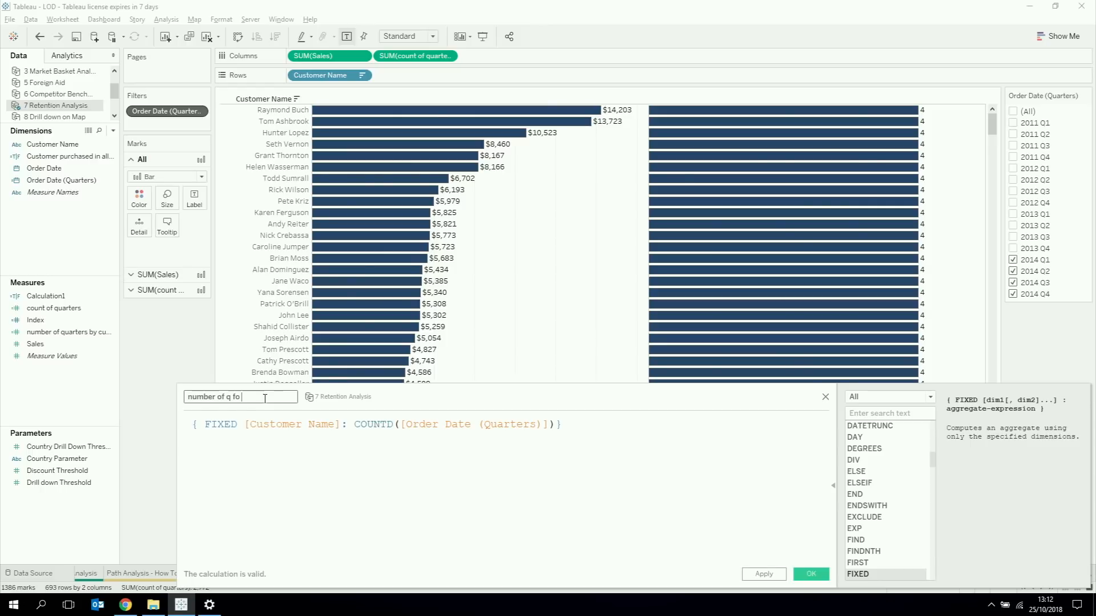
{"action": "type", "text": "r customers"}
{"action": "left_click", "coordinate": [811, 574]}
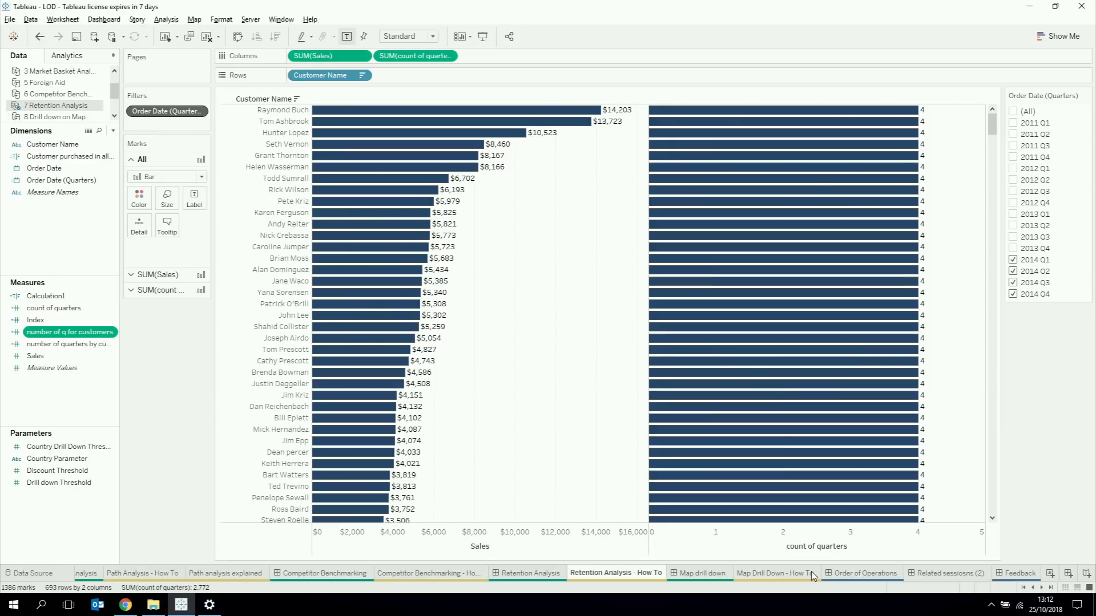
{"action": "left_click_drag", "start_coordinate": [67, 332], "coordinate": [533, 59]}
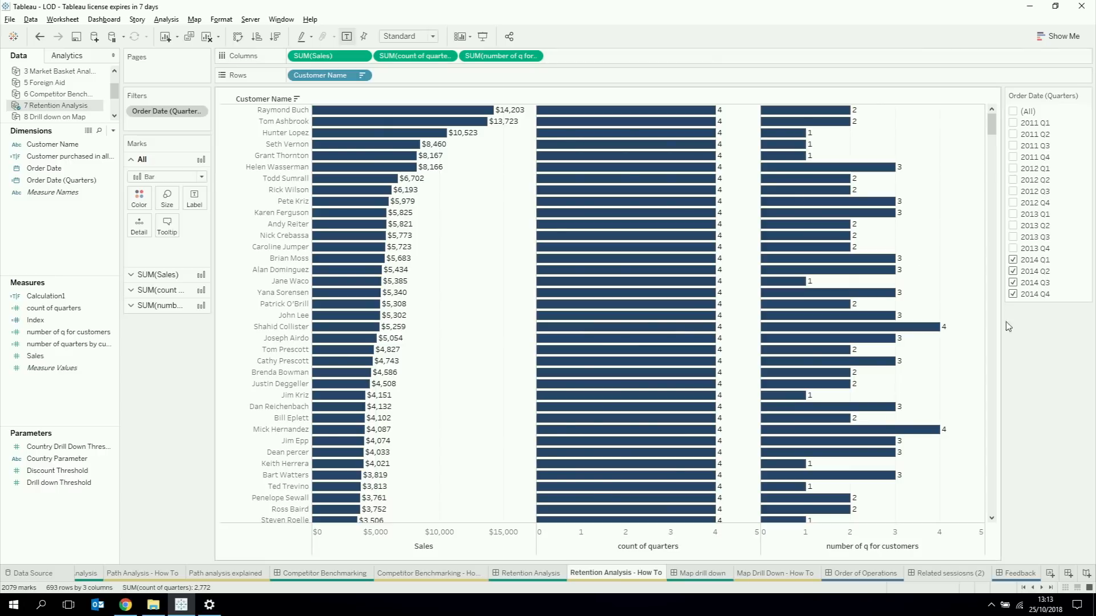
{"action": "mouse_move", "coordinate": [904, 331]}
Step: Create a calculated field named "filter" with the expression [number of q for customers] = SUM([count of quarters])
{"action": "right_click", "coordinate": [100, 400]}
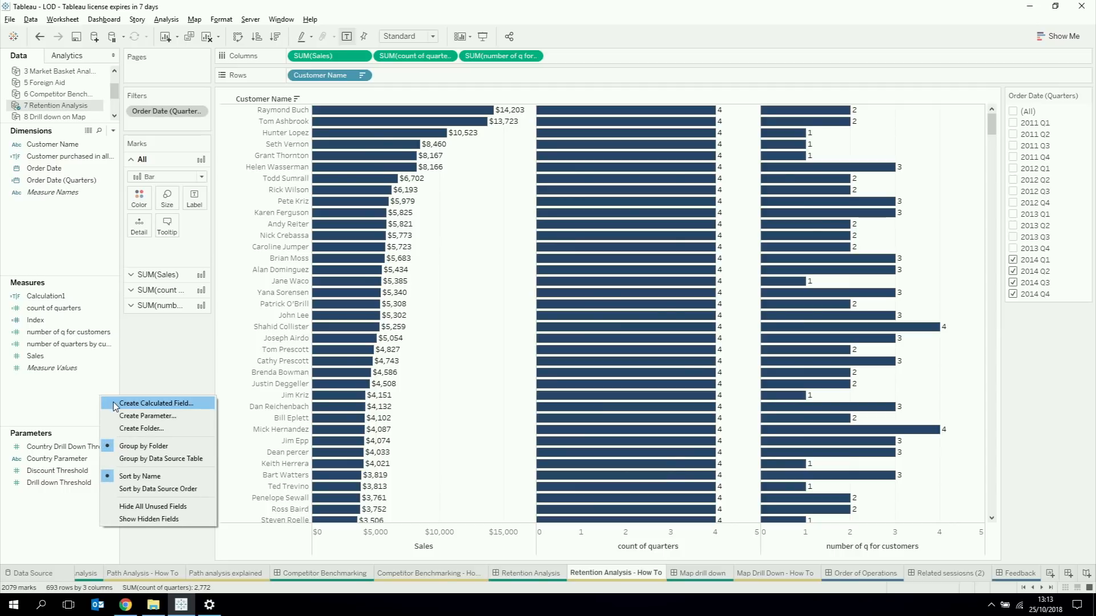
{"action": "left_click", "coordinate": [114, 404]}
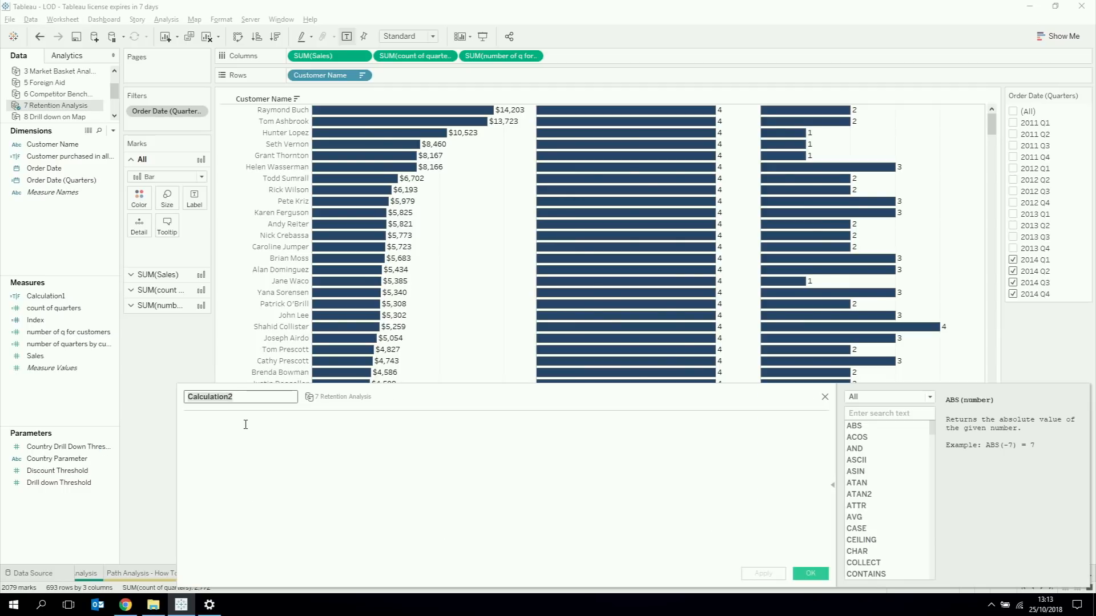
{"action": "type", "text": "filter"}
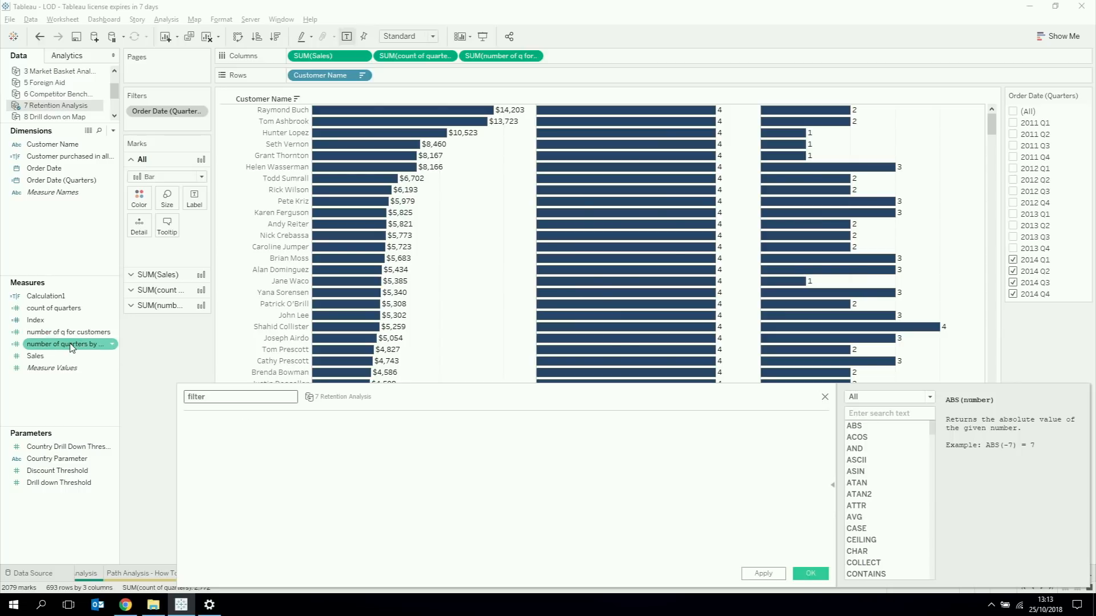
{"action": "left_click_drag", "start_coordinate": [72, 332], "coordinate": [285, 463]}
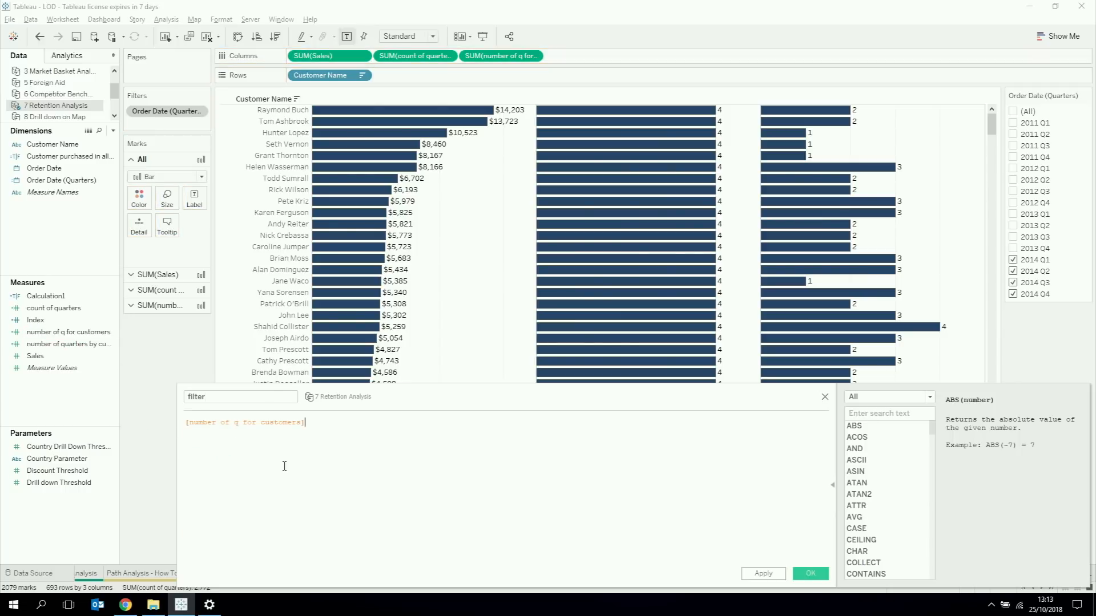
{"action": "type", "text": "="}
{"action": "left_click", "coordinate": [83, 344]}
{"action": "left_click_drag", "start_coordinate": [83, 345], "coordinate": [476, 463]}
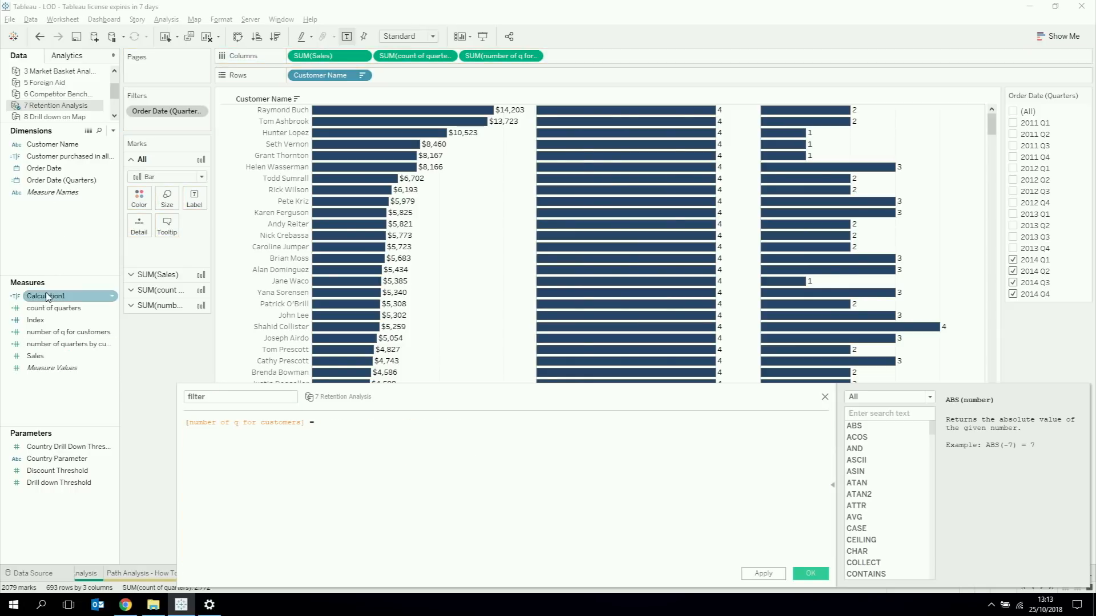
{"action": "left_click_drag", "start_coordinate": [65, 372], "coordinate": [440, 451]}
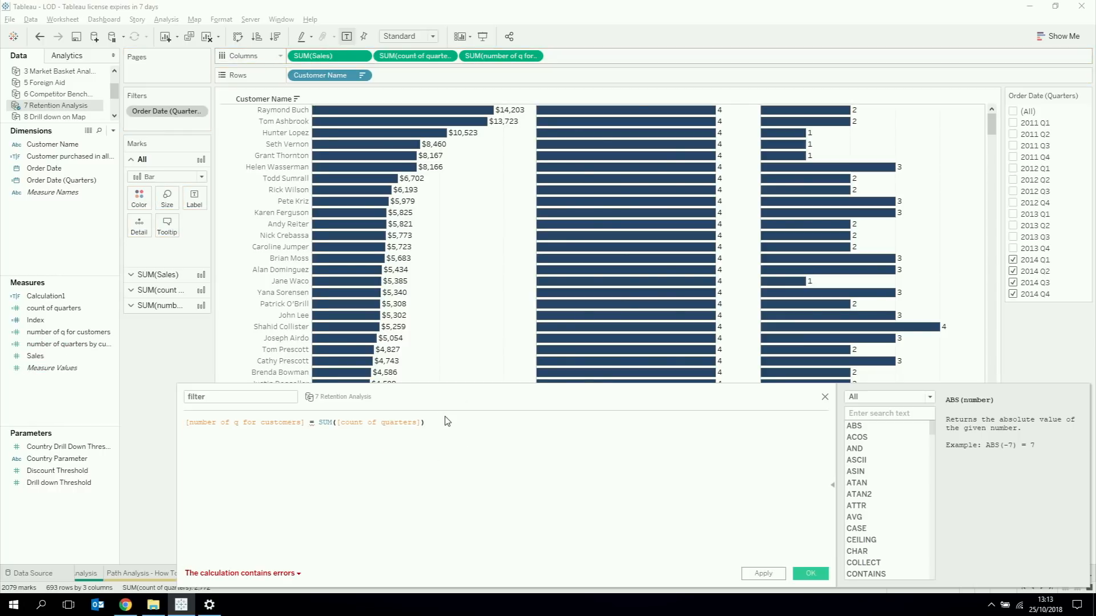
Step: Replace the formula's left side with SUM([number of q for customers]) and save the filter calculation
{"action": "double_click", "coordinate": [245, 425]}
{"action": "key", "text": "BackSpace"}
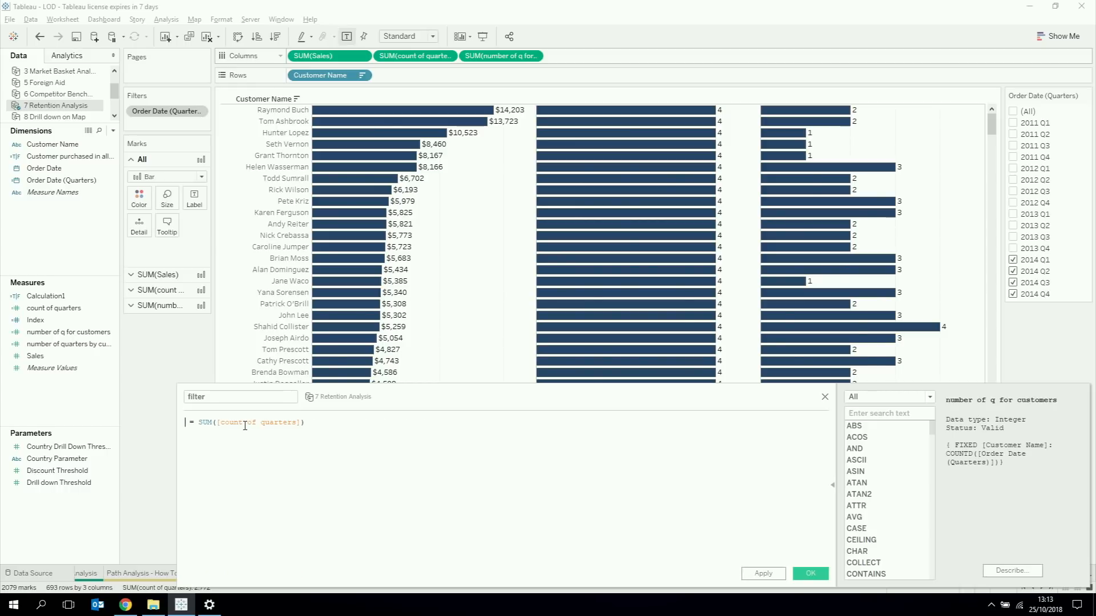
{"action": "left_click_drag", "start_coordinate": [485, 56], "coordinate": [193, 450]}
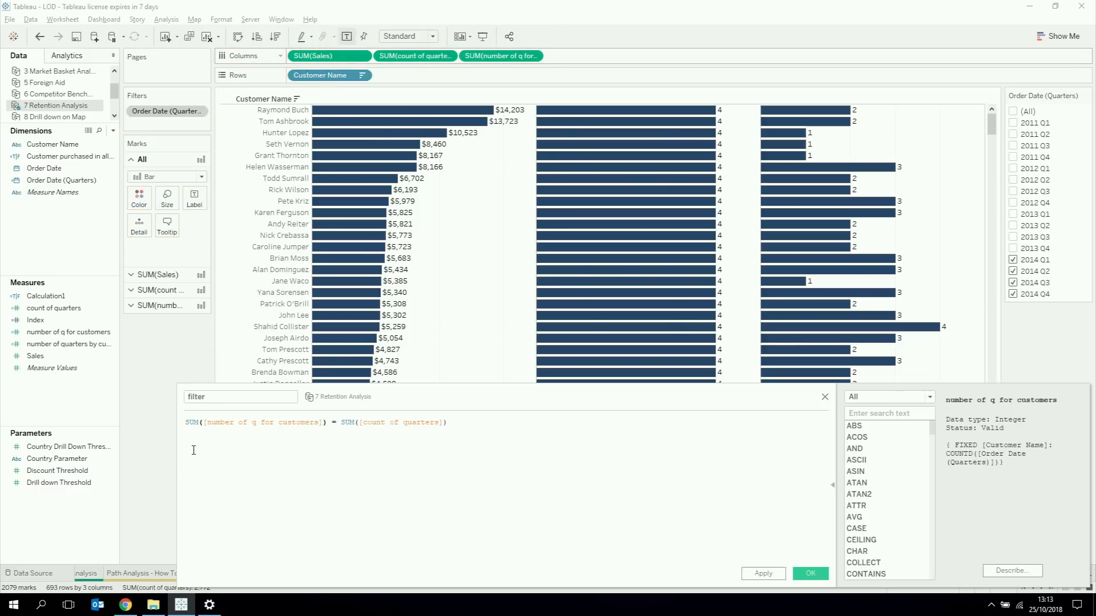
{"action": "left_click_drag", "start_coordinate": [443, 394], "coordinate": [425, 175]}
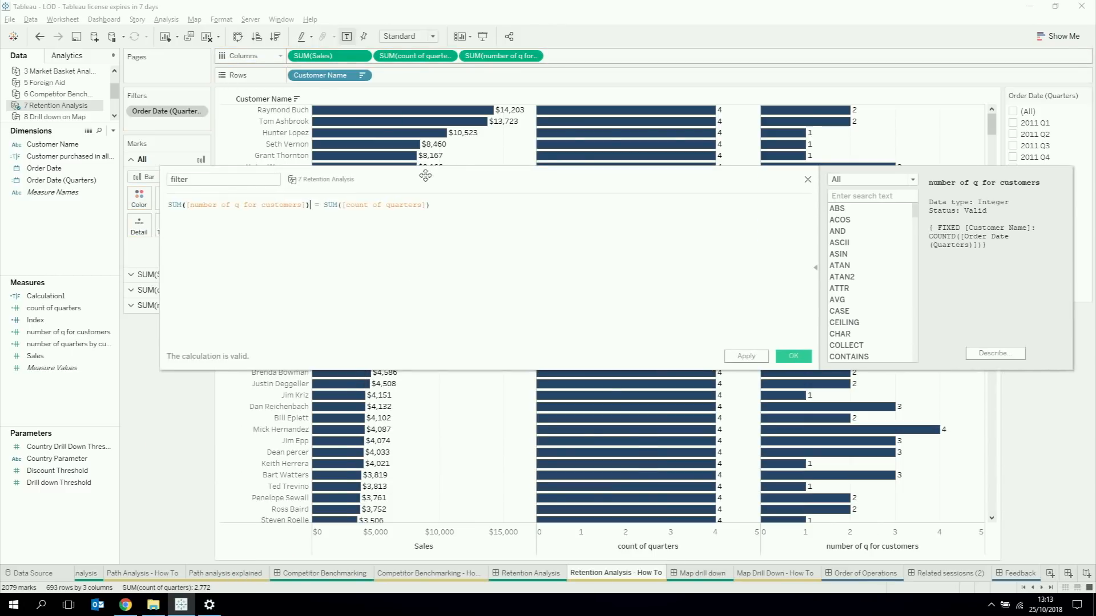
{"action": "left_click", "coordinate": [794, 357]}
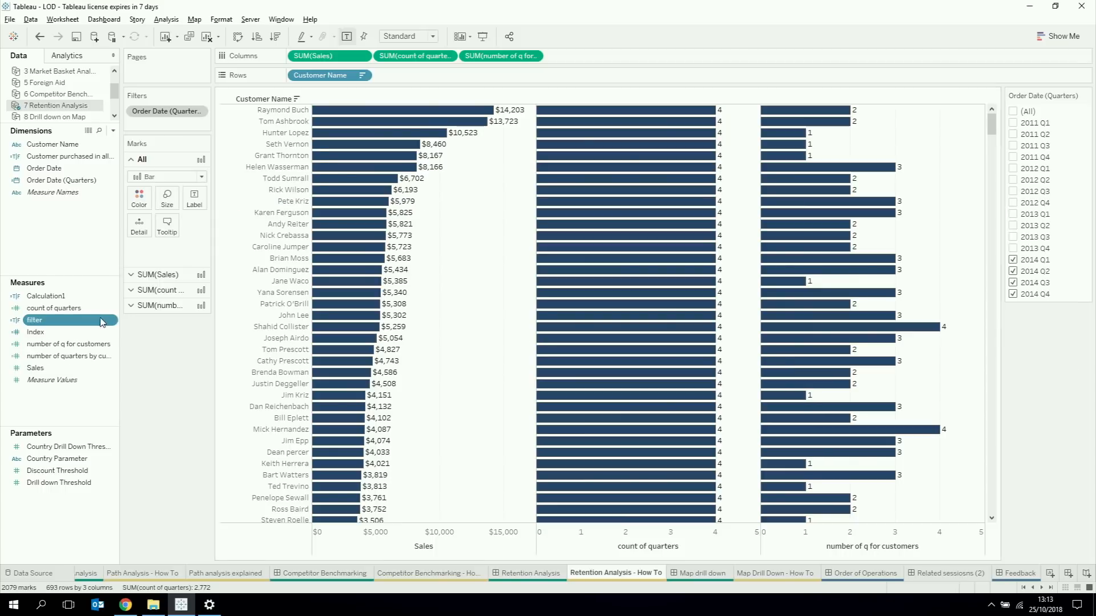
Step: Colour the bars by the filter calculation, then highlight the True customers and clear the highlight
{"action": "left_click_drag", "start_coordinate": [100, 321], "coordinate": [139, 205]}
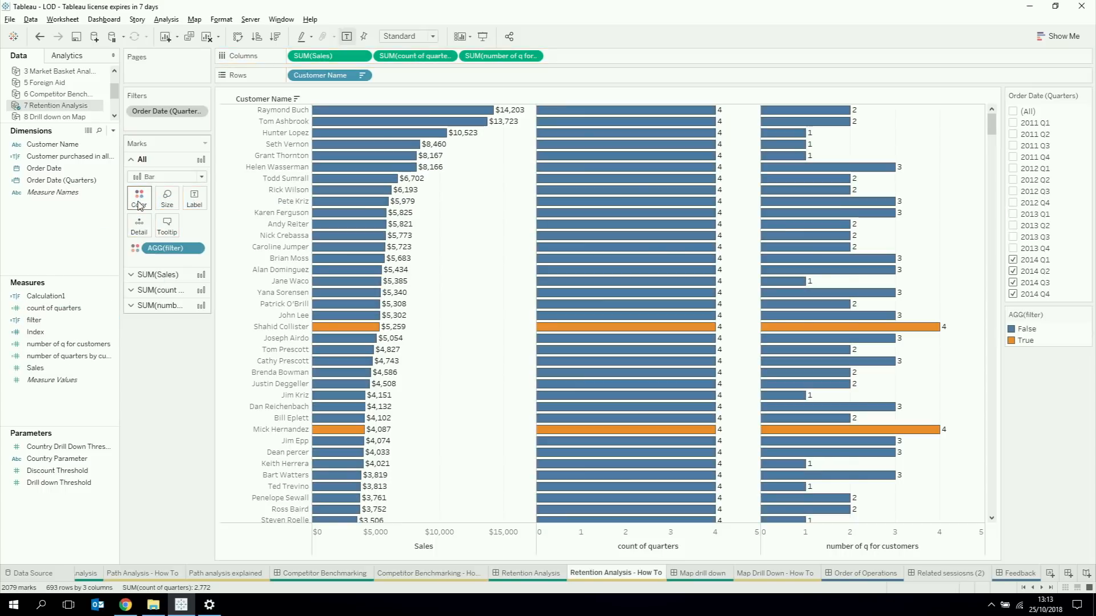
{"action": "mouse_move", "coordinate": [675, 410]}
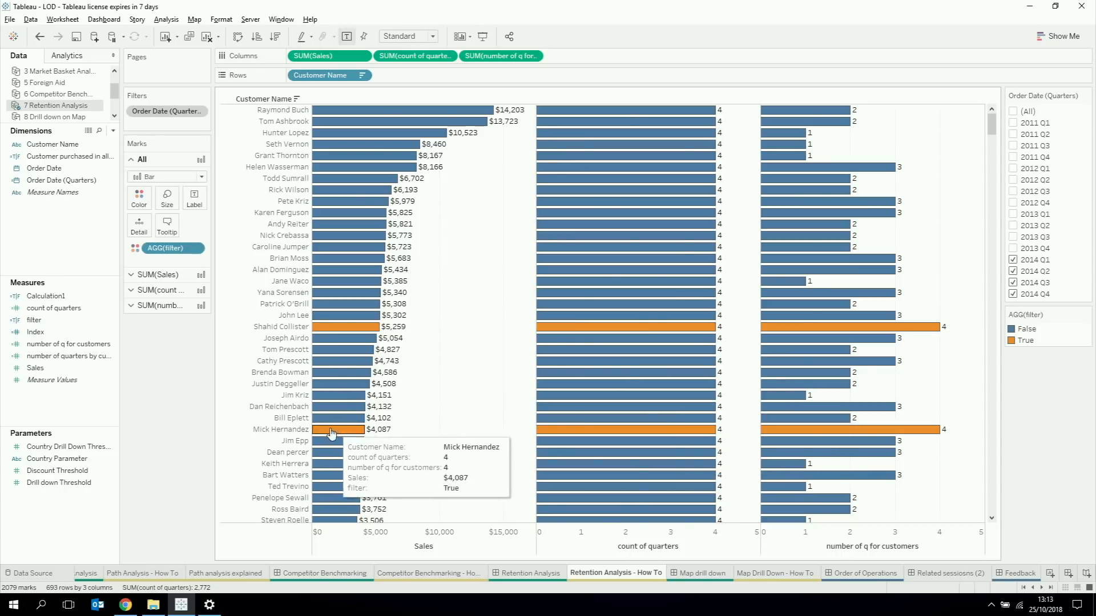
{"action": "mouse_move", "coordinate": [782, 480]}
{"action": "left_click", "coordinate": [1031, 341]}
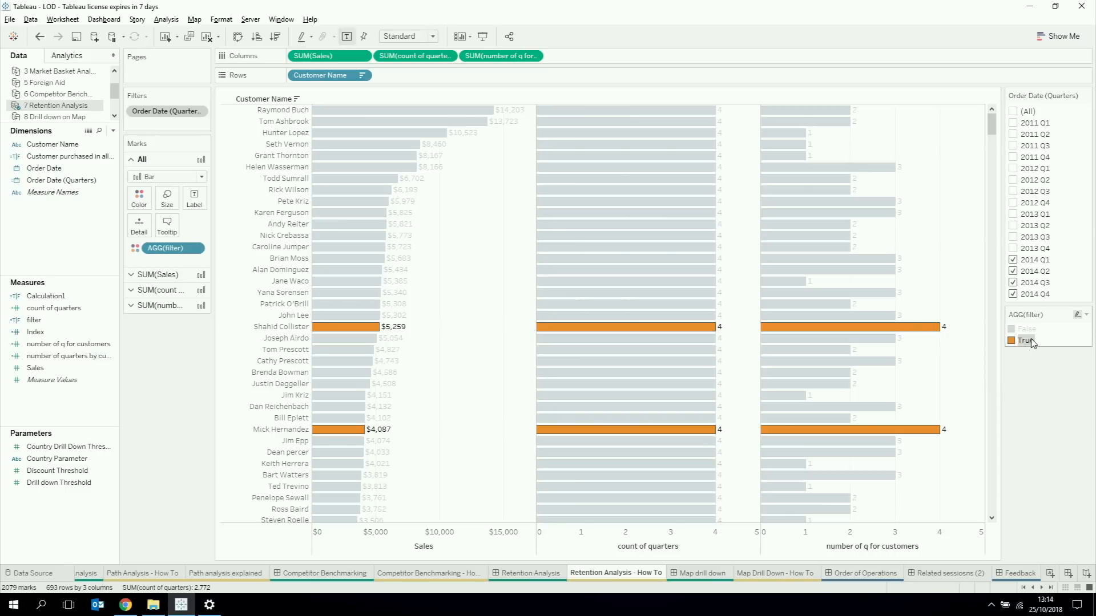
{"action": "left_click", "coordinate": [953, 298]}
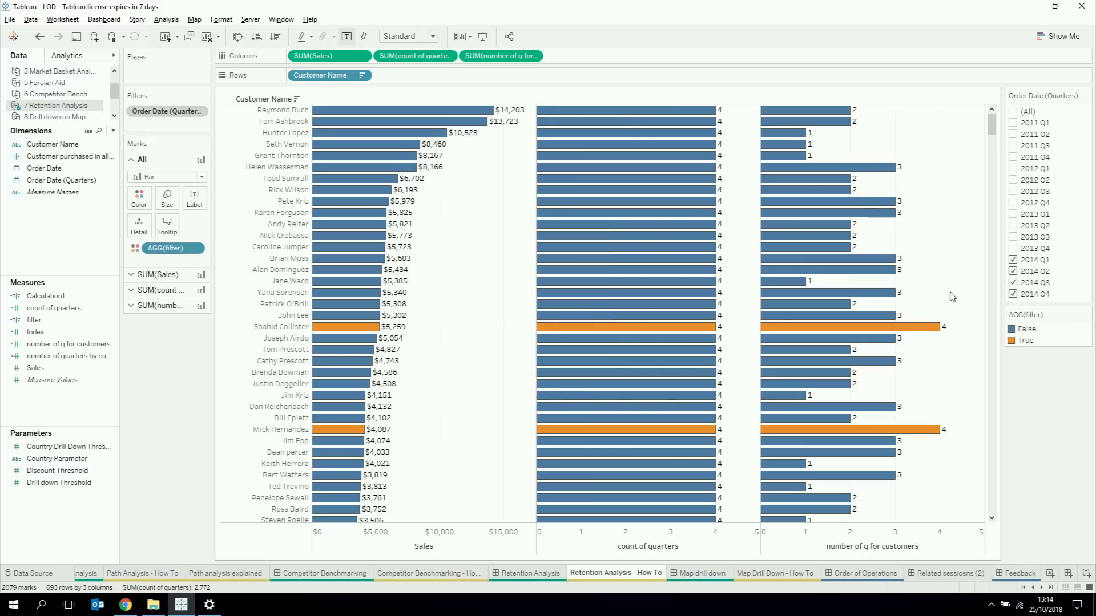
Step: Remove both quarter-count measures from the columns and move the filter calculation from colour to the filters, keeping only True
{"action": "left_click_drag", "start_coordinate": [506, 55], "coordinate": [607, 15]}
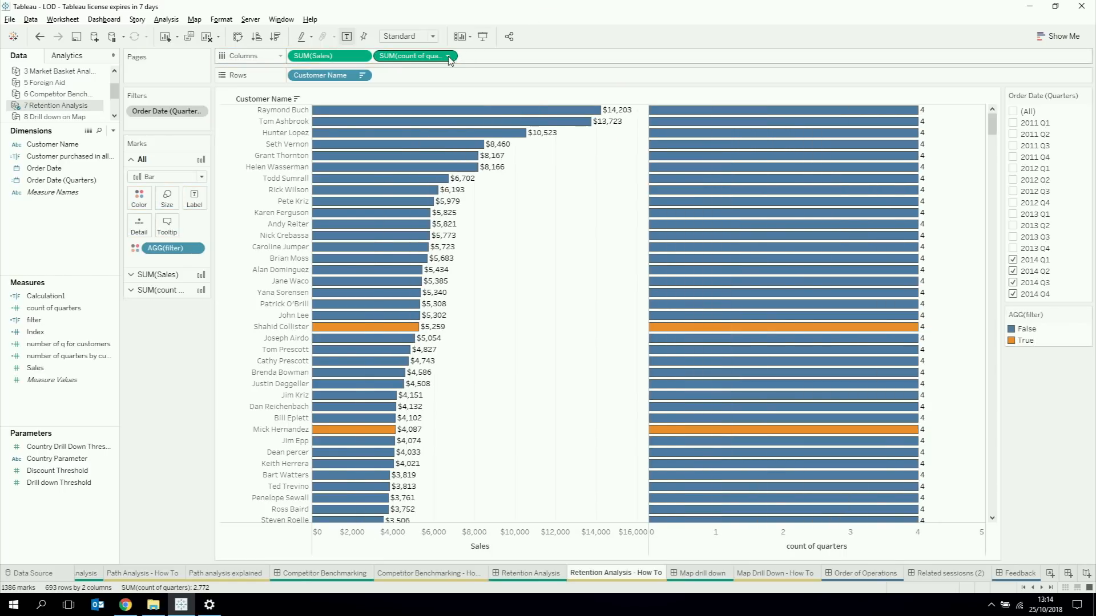
{"action": "left_click_drag", "start_coordinate": [449, 57], "coordinate": [560, 34]}
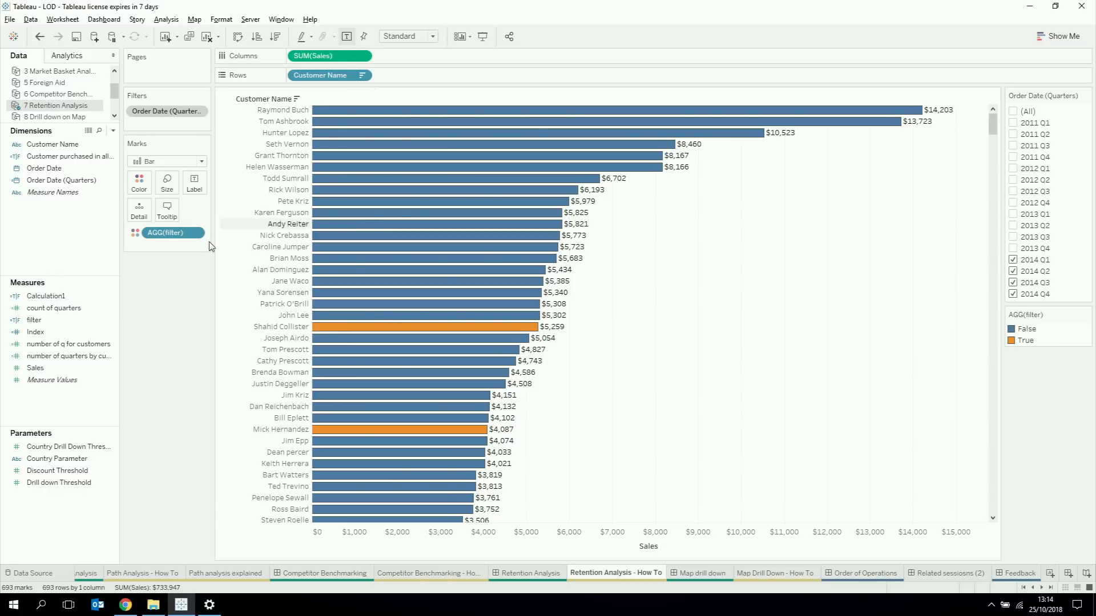
{"action": "left_click_drag", "start_coordinate": [174, 233], "coordinate": [173, 125]}
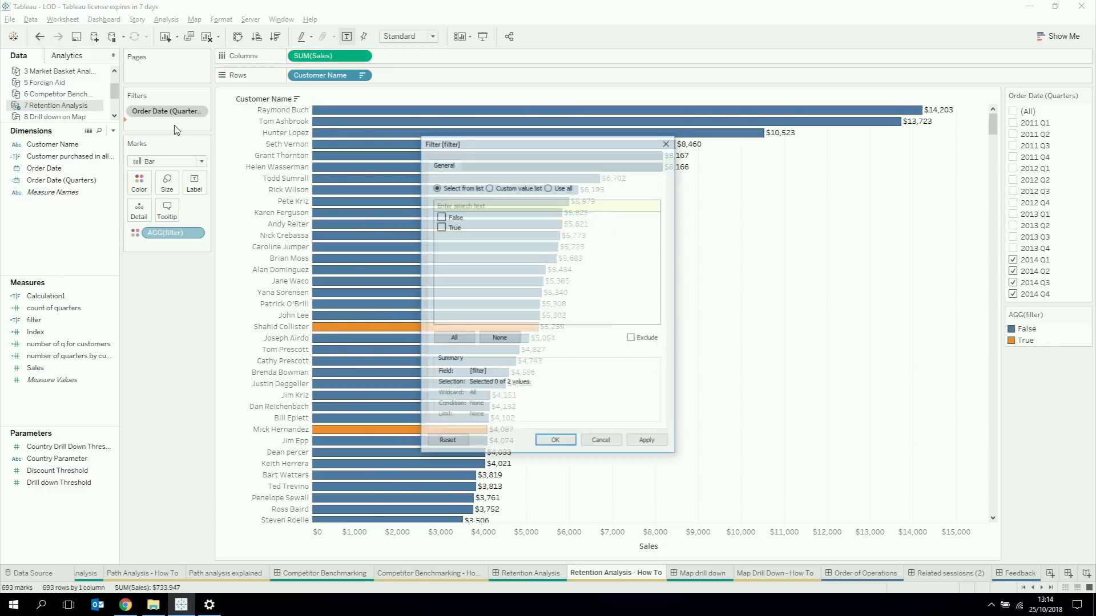
{"action": "left_click", "coordinate": [442, 227]}
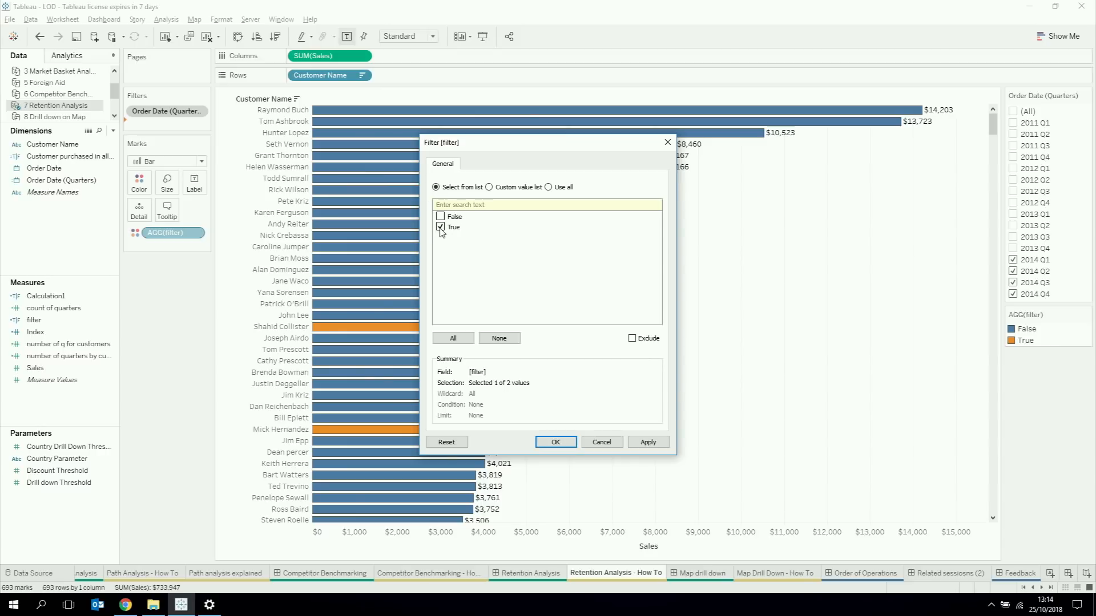
{"action": "left_click", "coordinate": [555, 443]}
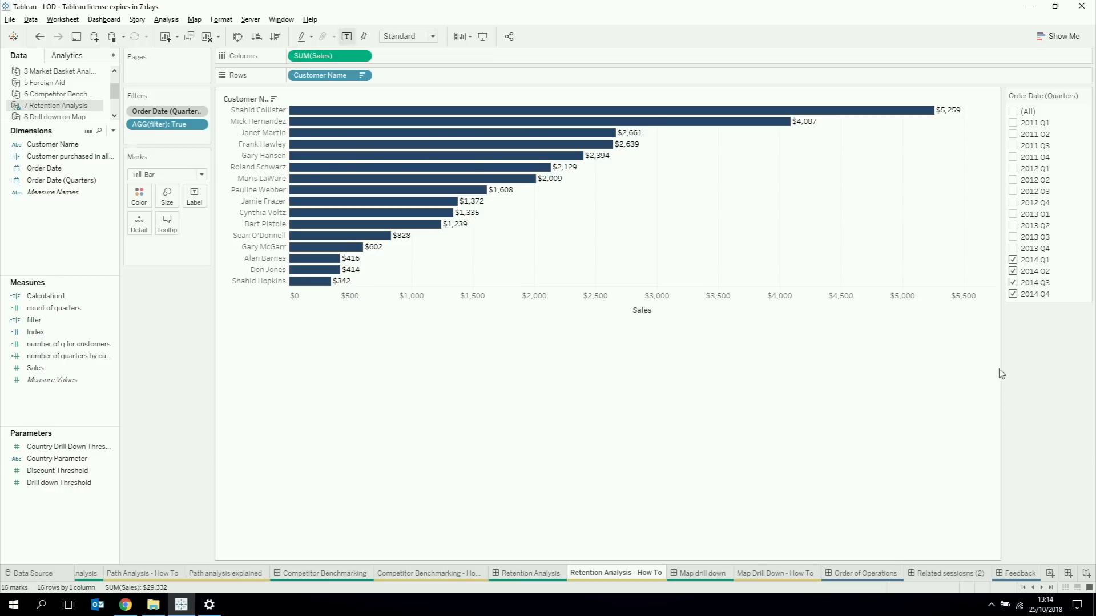
Step: Add 2013 Q4 and 2013 Q3 to the selected quarters in the Order Date (Quarters) filter
{"action": "left_click", "coordinate": [1013, 249]}
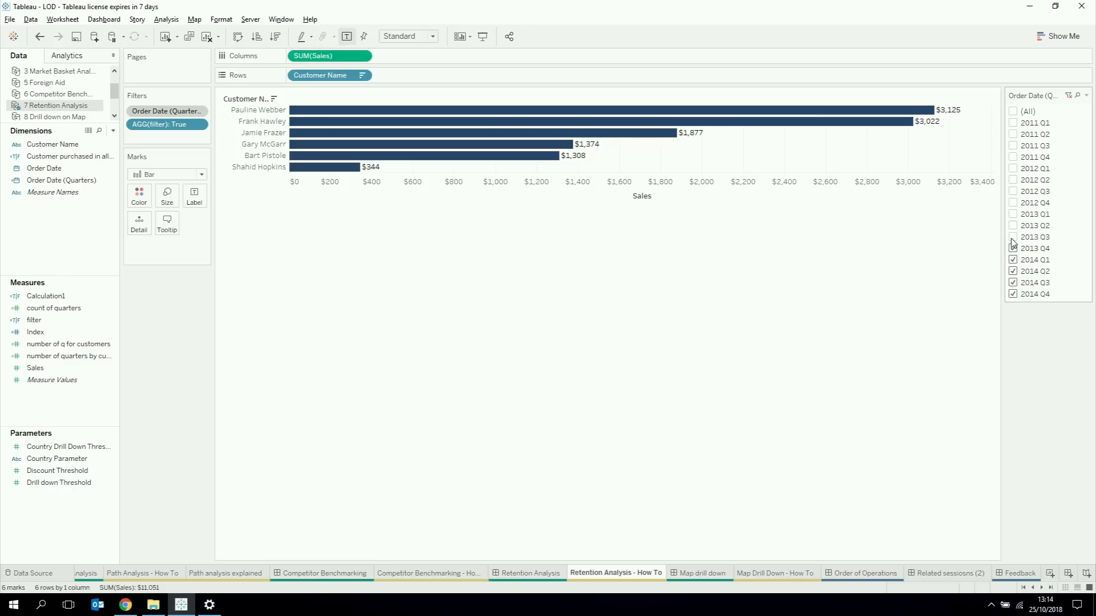
{"action": "left_click", "coordinate": [1012, 237]}
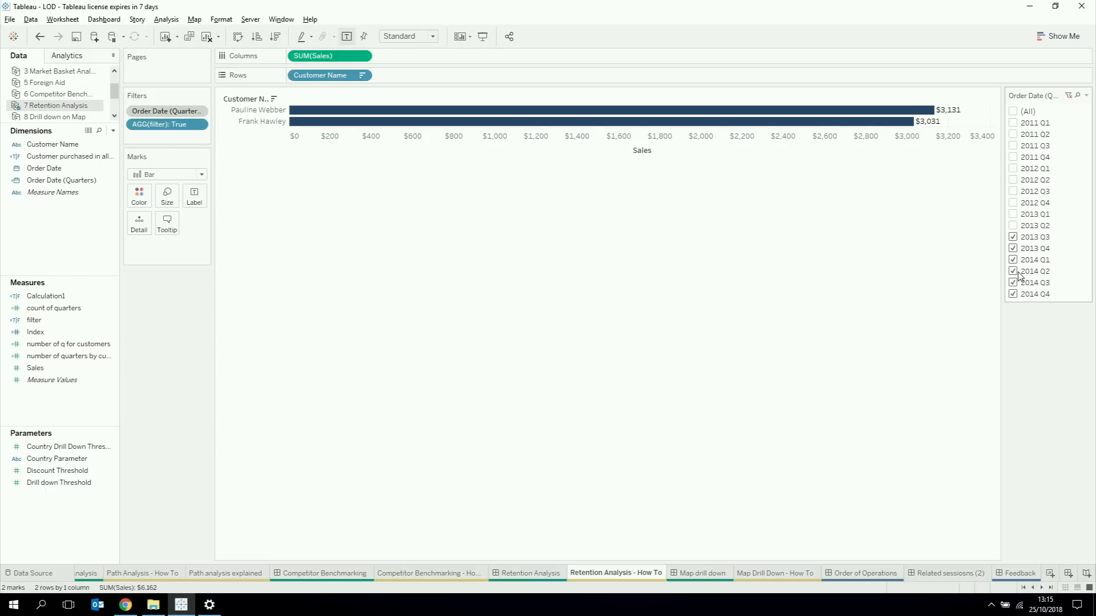
Step: Go to the Map drill down dashboard, clear the Texas selection and keep only Louisiana to drill into its cities
{"action": "left_click", "coordinate": [703, 573]}
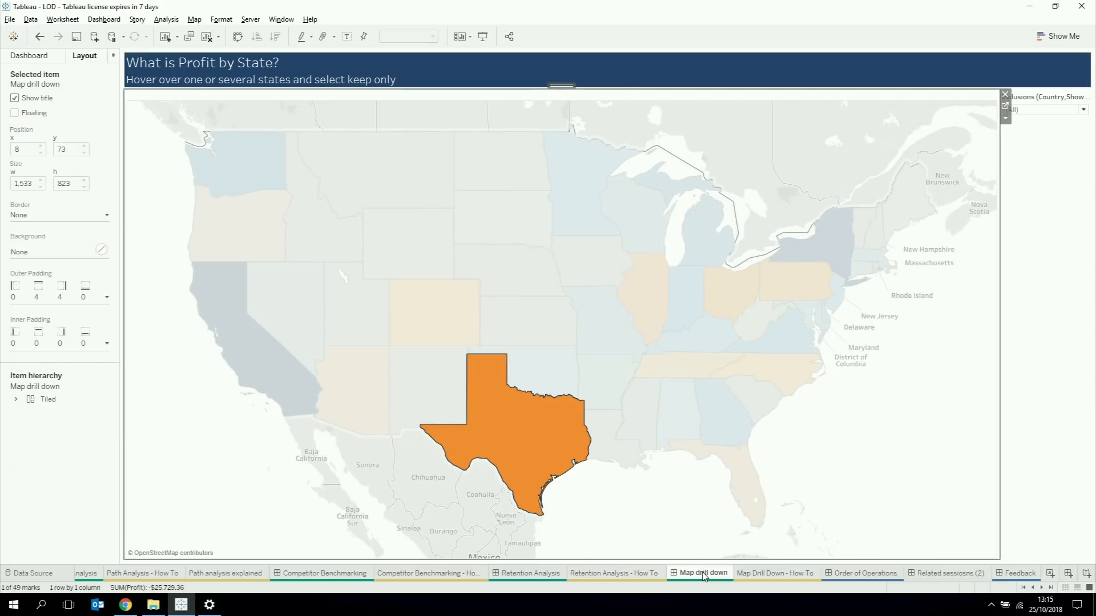
{"action": "left_click", "coordinate": [597, 515]}
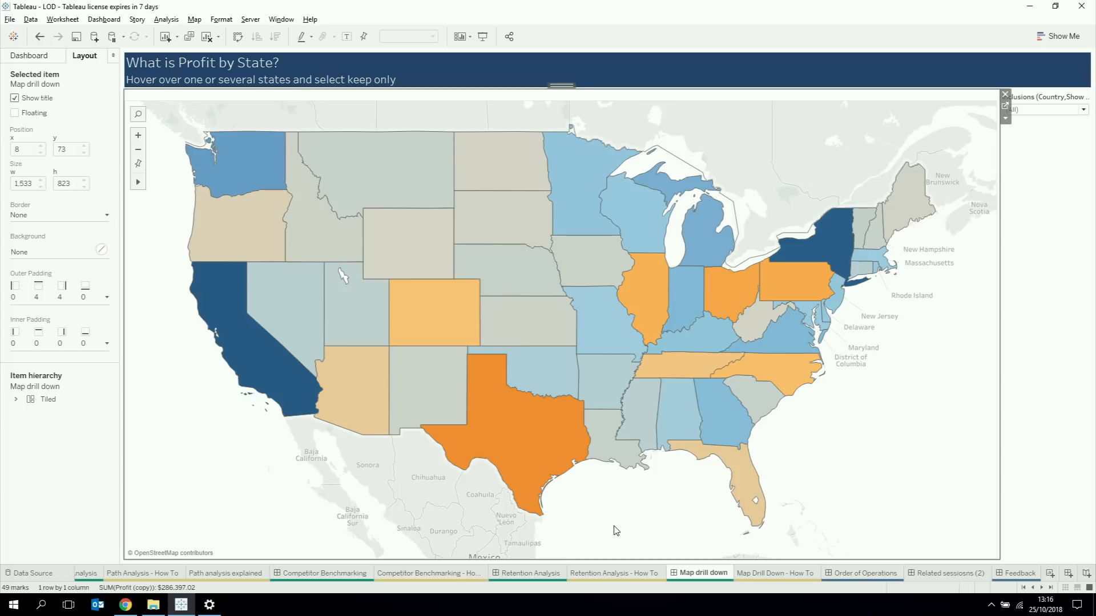
{"action": "mouse_move", "coordinate": [713, 453]}
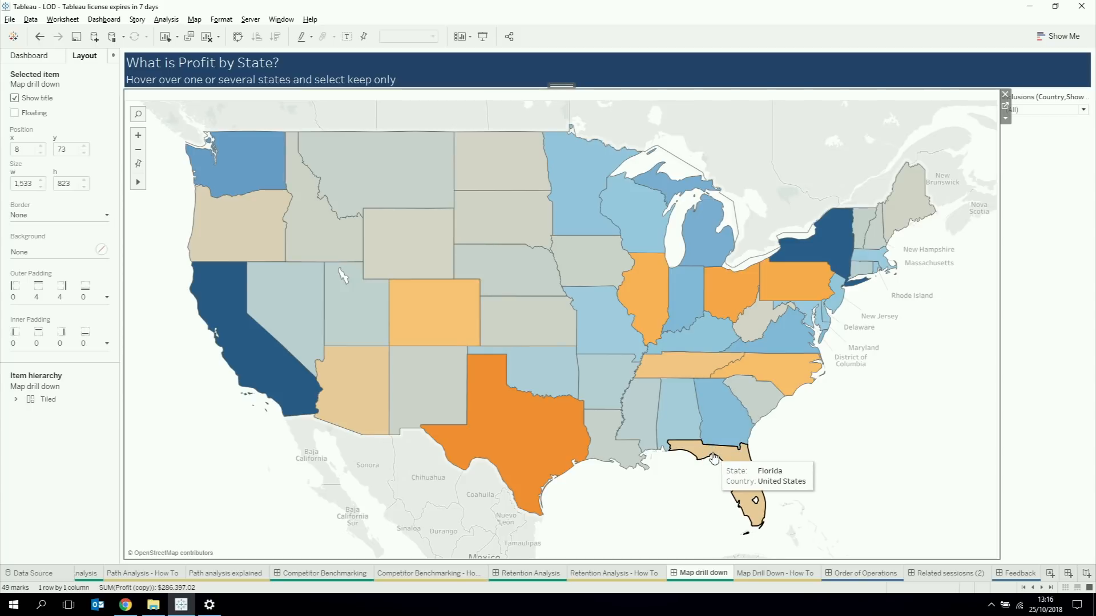
{"action": "mouse_move", "coordinate": [639, 424]}
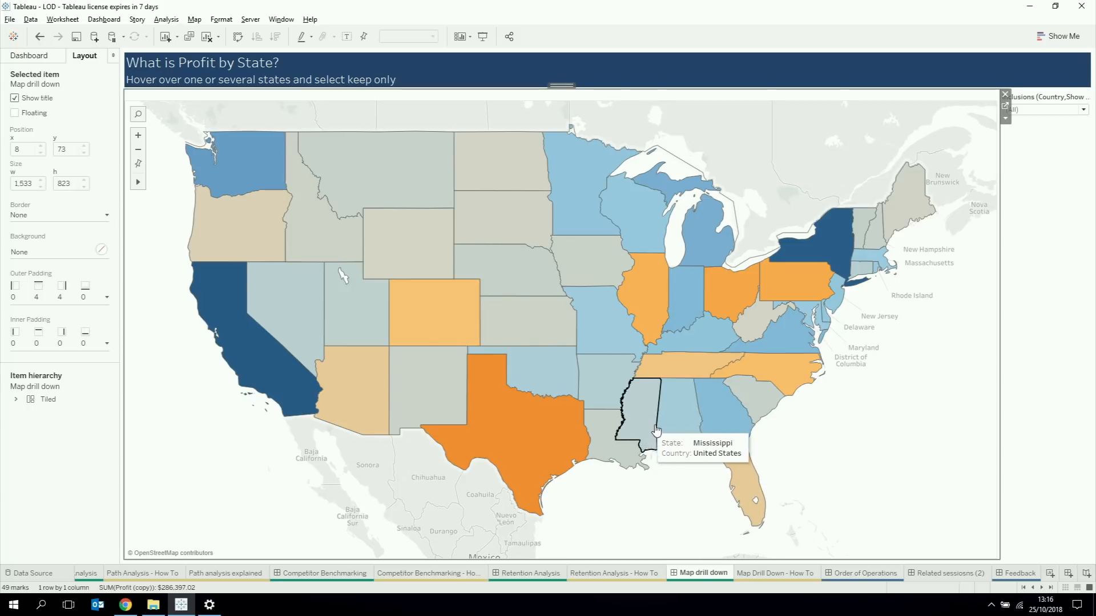
{"action": "mouse_move", "coordinate": [605, 454]}
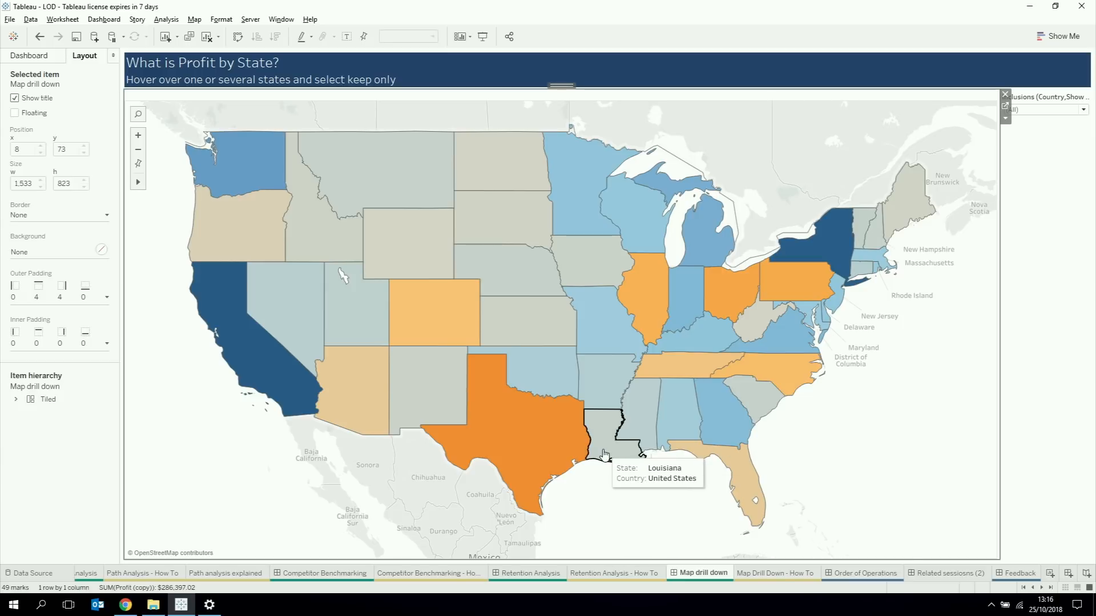
{"action": "left_click", "coordinate": [604, 453]}
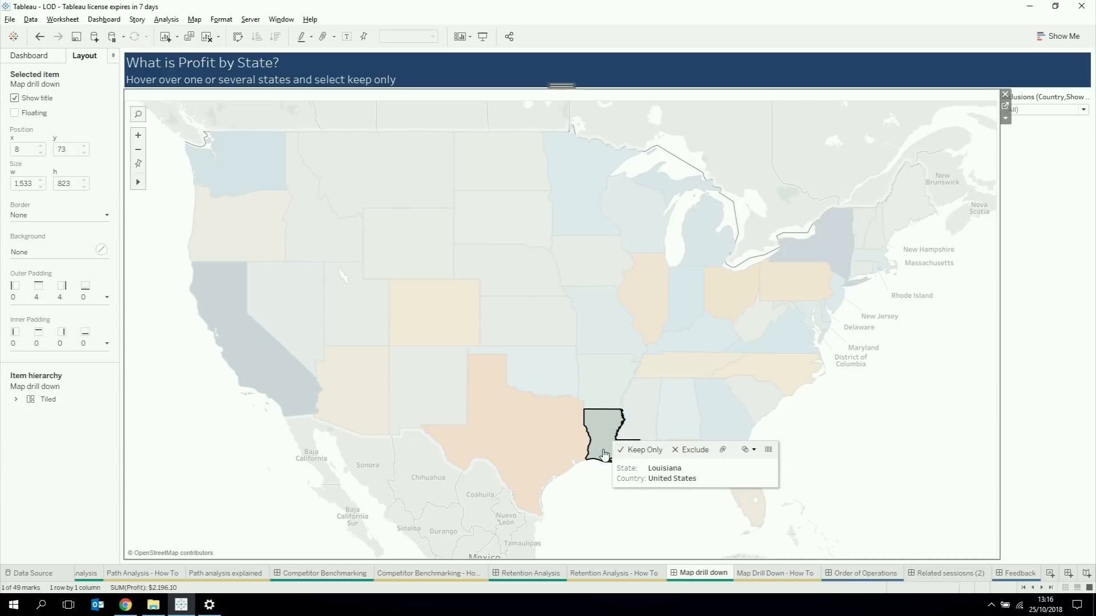
{"action": "left_click", "coordinate": [639, 451]}
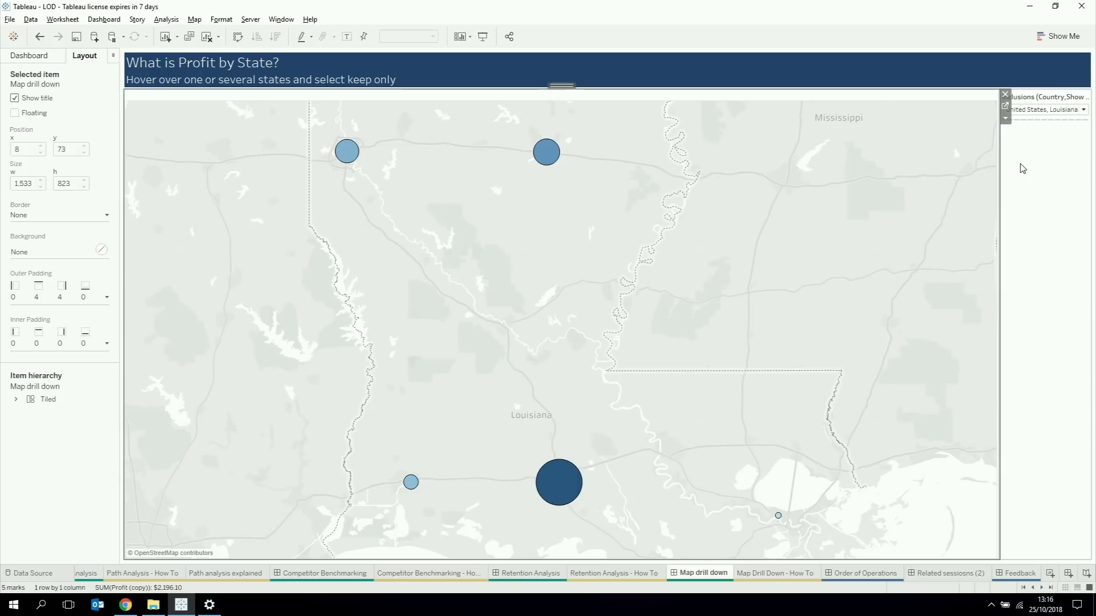
Step: Set the Inclusions filter to (All) to return to the full state map
{"action": "left_click", "coordinate": [1036, 110]}
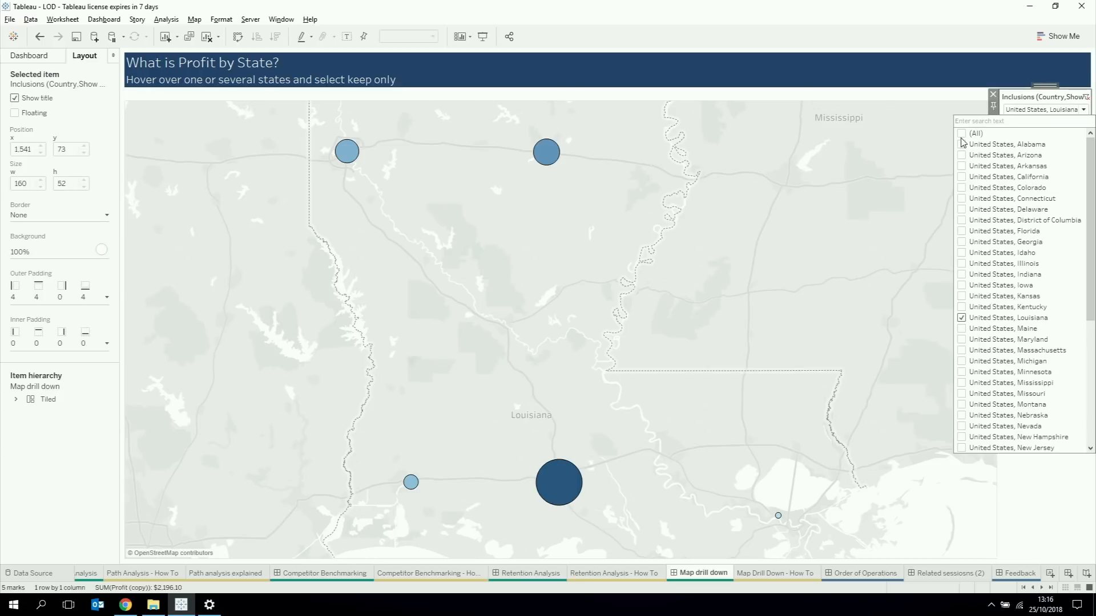
{"action": "left_click", "coordinate": [961, 134]}
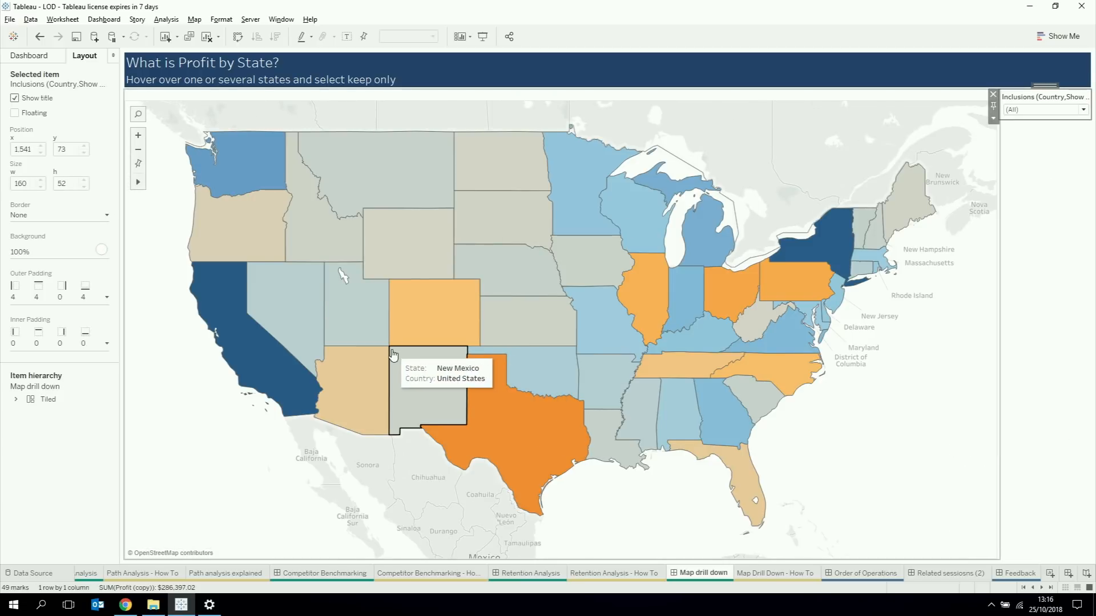
Step: Keep only Washington on the profit-by-state map to drill into its cities
{"action": "left_click", "coordinate": [251, 354]}
{"action": "left_click", "coordinate": [214, 146]}
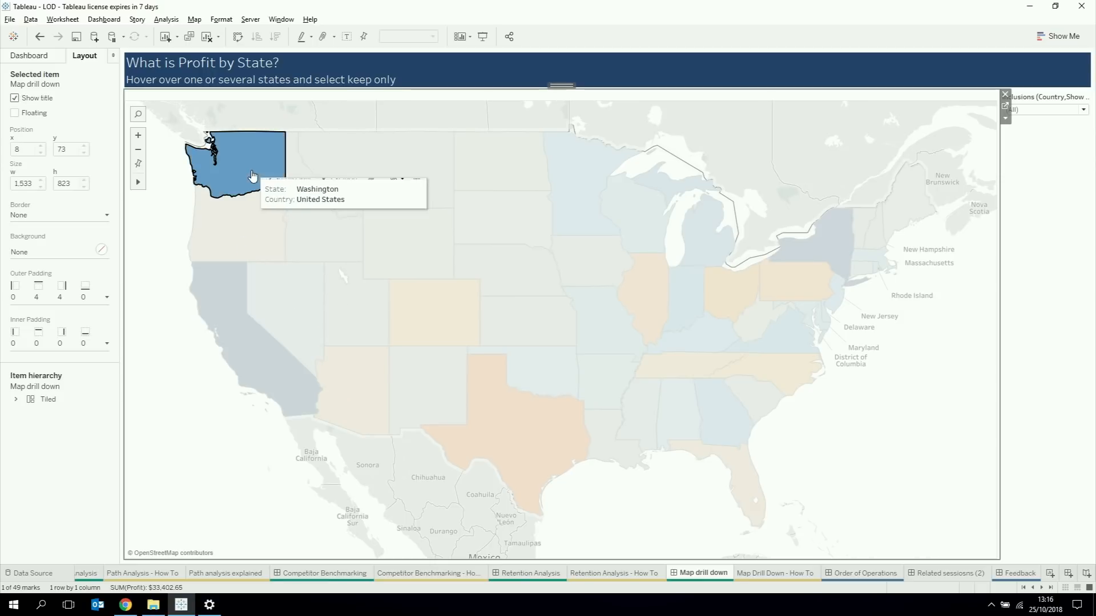
{"action": "left_click", "coordinate": [287, 179]}
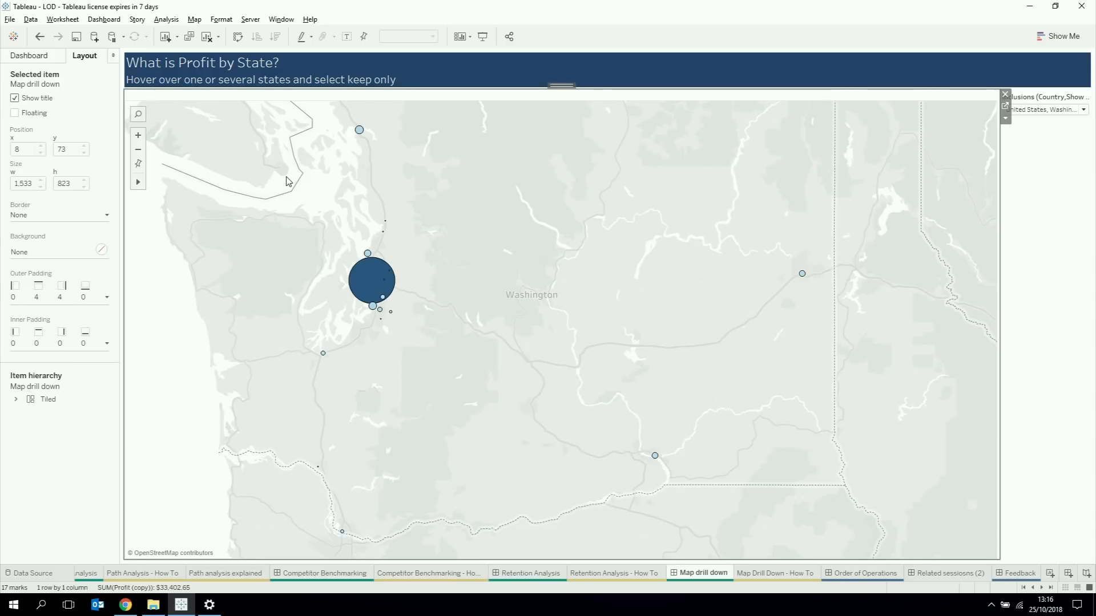
Step: Go to the Map Drill Down - How To sheet and examine the marks of the first and second latitude layers
{"action": "left_click", "coordinate": [756, 573]}
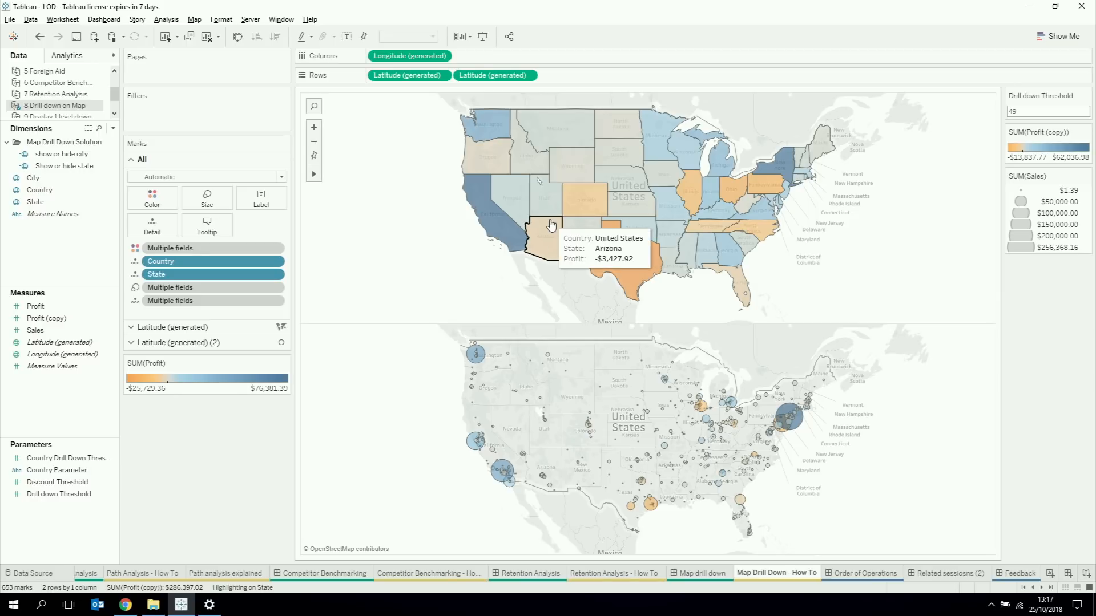
{"action": "left_click", "coordinate": [485, 76]}
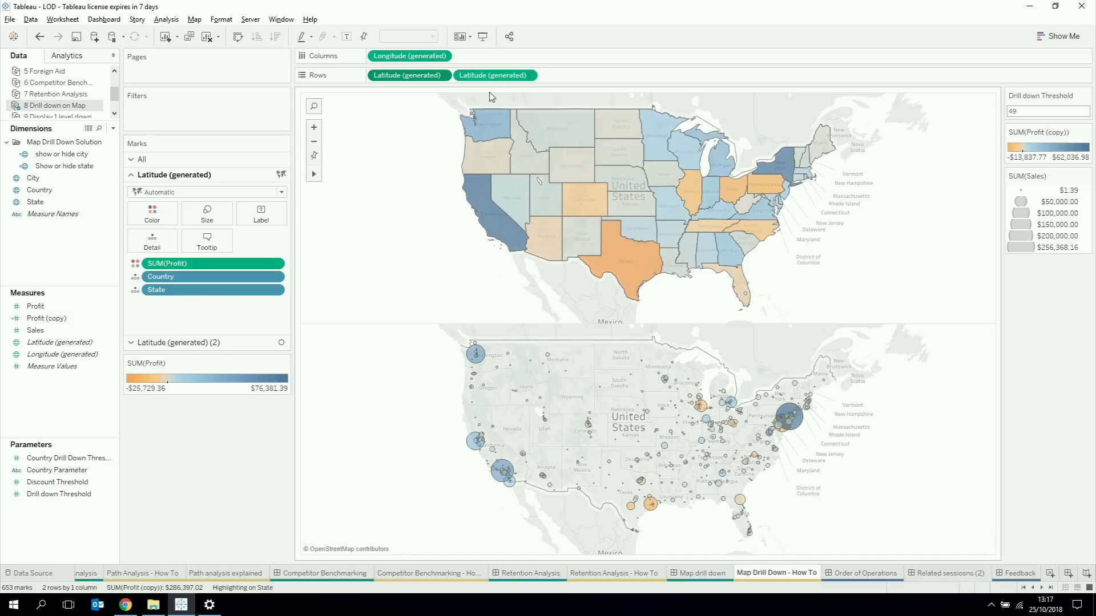
{"action": "left_click", "coordinate": [492, 76]}
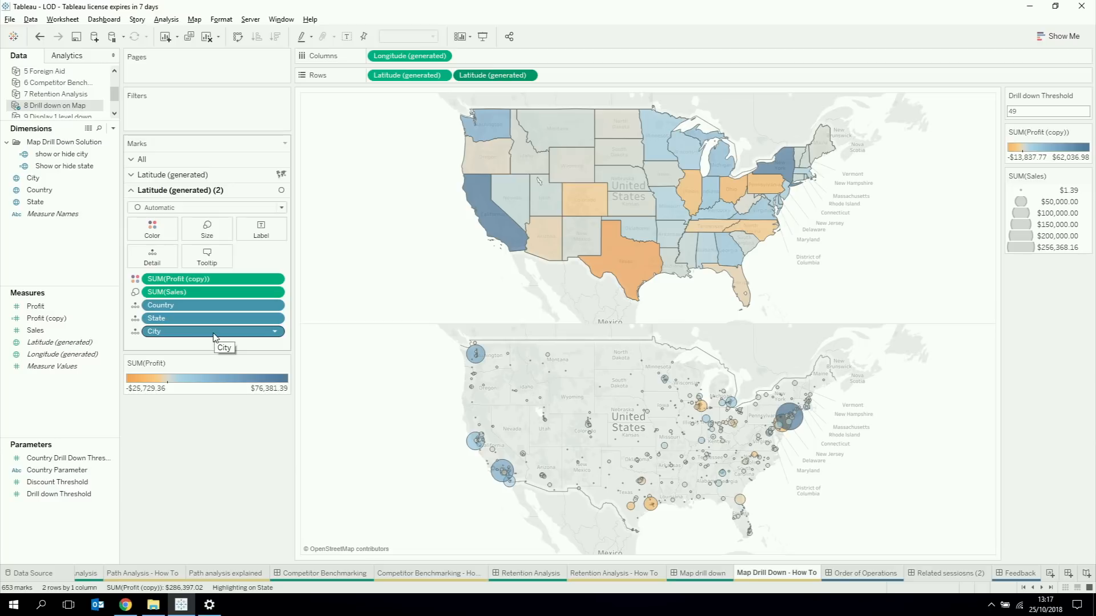
Step: Open the Show or hide state calculation, enlarge its text to read the formula, and close it
{"action": "left_click", "coordinate": [52, 166]}
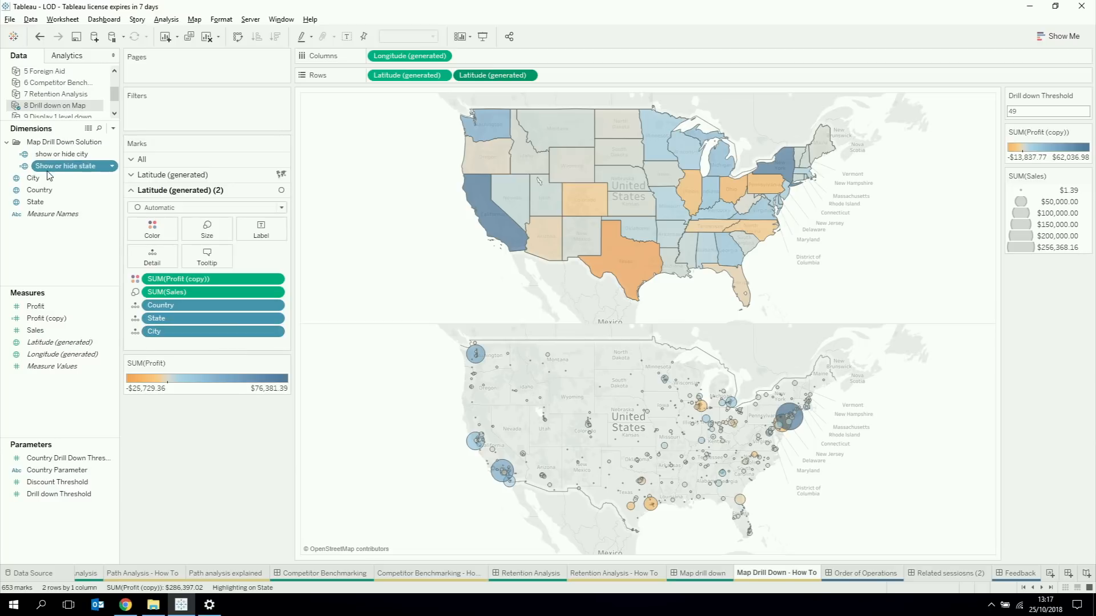
{"action": "right_click", "coordinate": [50, 167]}
{"action": "left_click", "coordinate": [77, 247]}
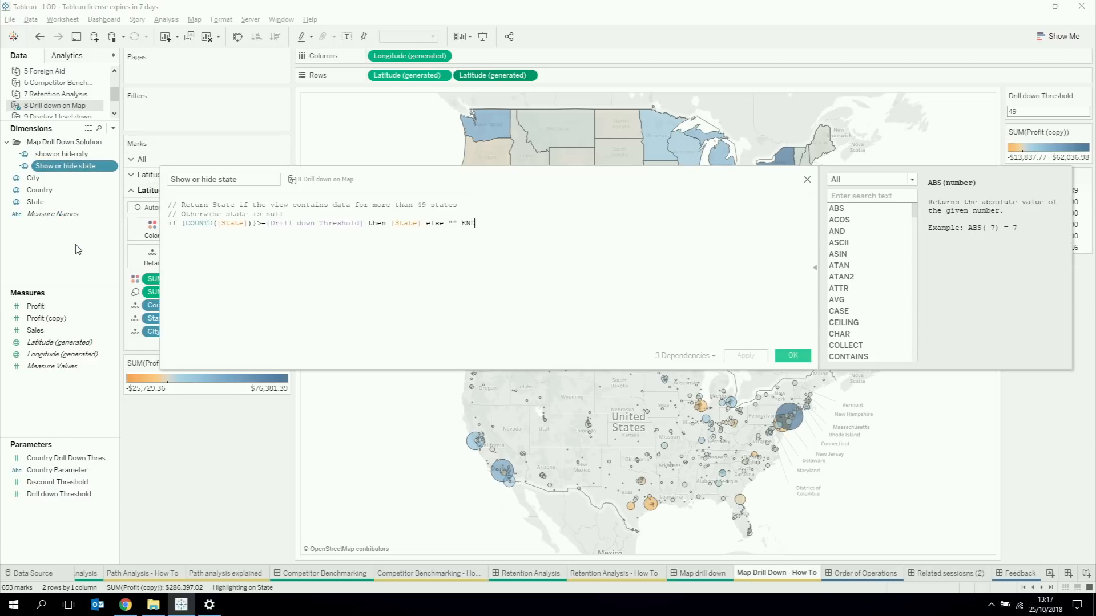
{"action": "key", "text": "ctrl+plus"}
{"action": "key", "text": "ctrl+plus"}
{"action": "key", "text": "ctrl+plus"}
{"action": "key", "text": "ctrl+plus"}
{"action": "key", "text": "ctrl+plus"}
{"action": "key", "text": "ctrl+plus"}
{"action": "key", "text": "ctrl+plus"}
{"action": "key", "text": "ctrl+plus"}
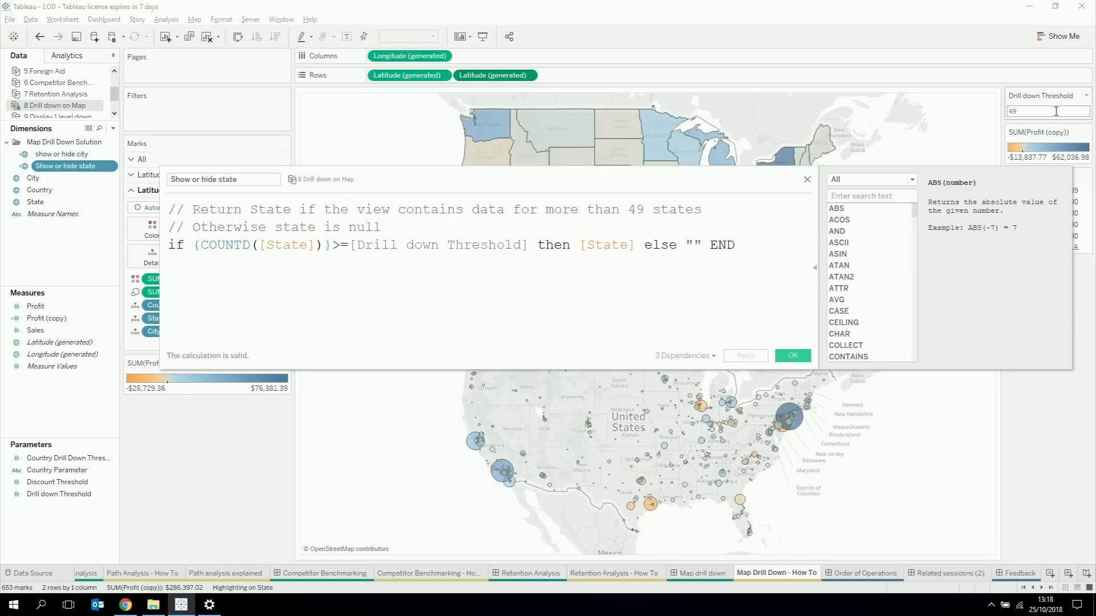
{"action": "left_click", "coordinate": [791, 356]}
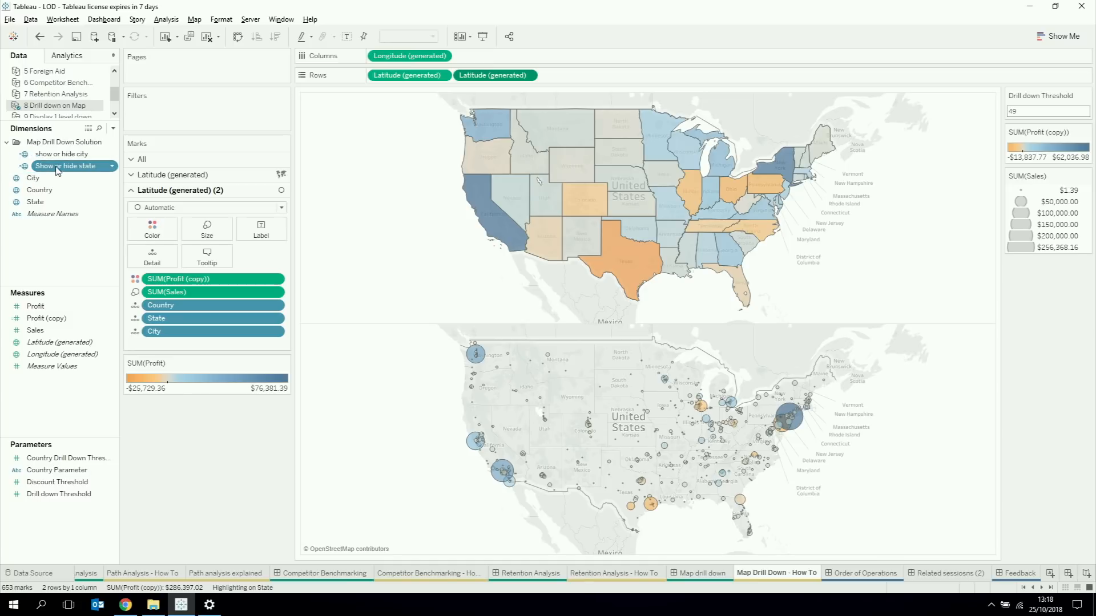
Step: Replace State with Show or hide state in the marks of the second latitude layer
{"action": "left_click_drag", "start_coordinate": [57, 170], "coordinate": [173, 318]}
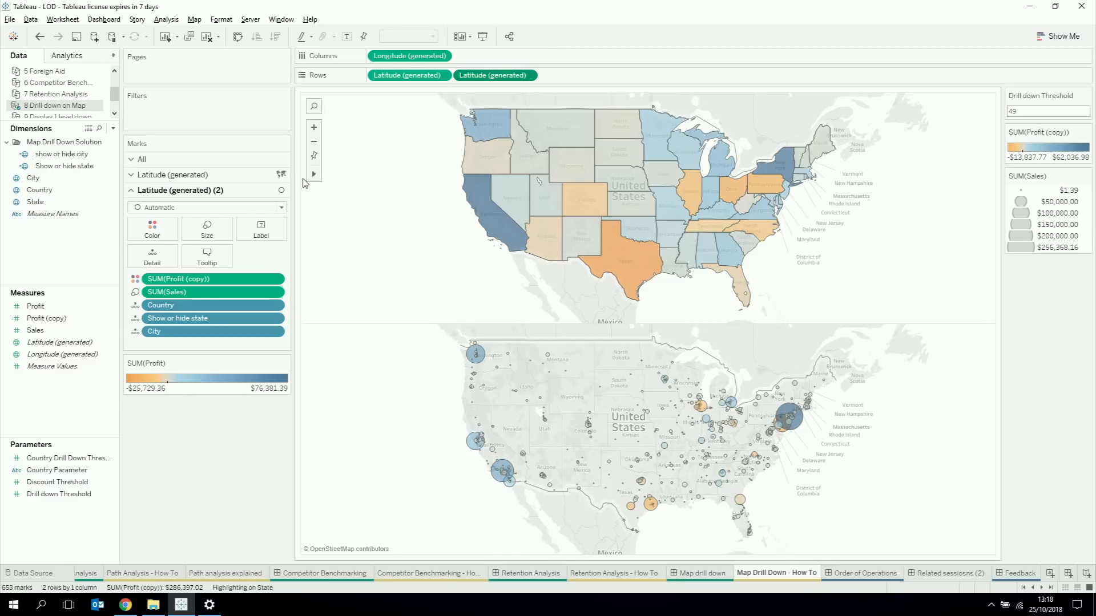
Step: Open the show or hide city calculation, enlarge its text to read the formula, and close it
{"action": "left_click", "coordinate": [80, 155]}
{"action": "right_click", "coordinate": [80, 156]}
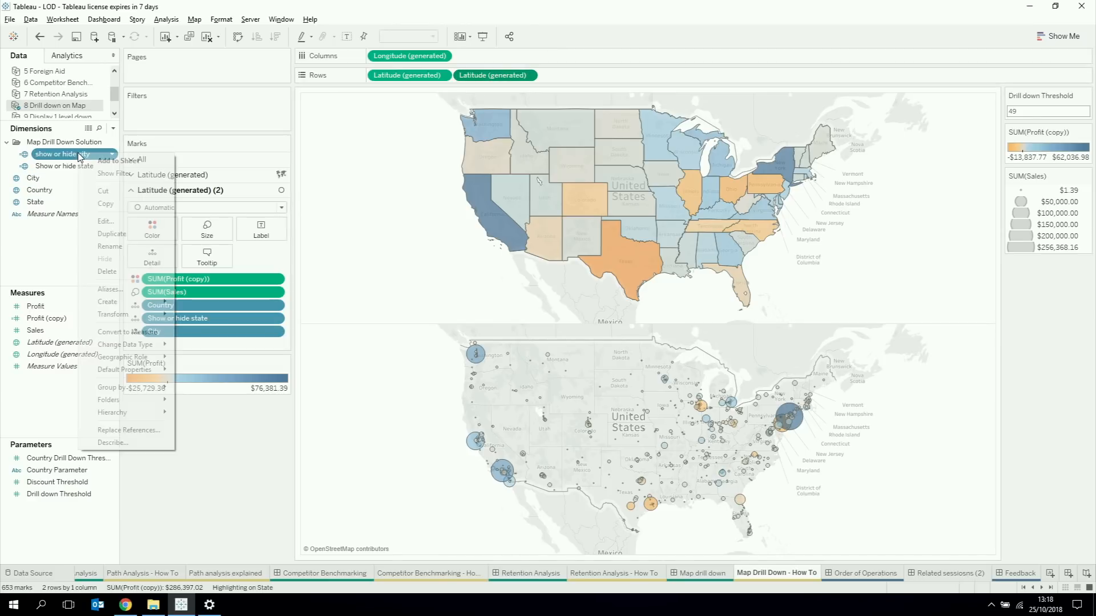
{"action": "left_click", "coordinate": [107, 222]}
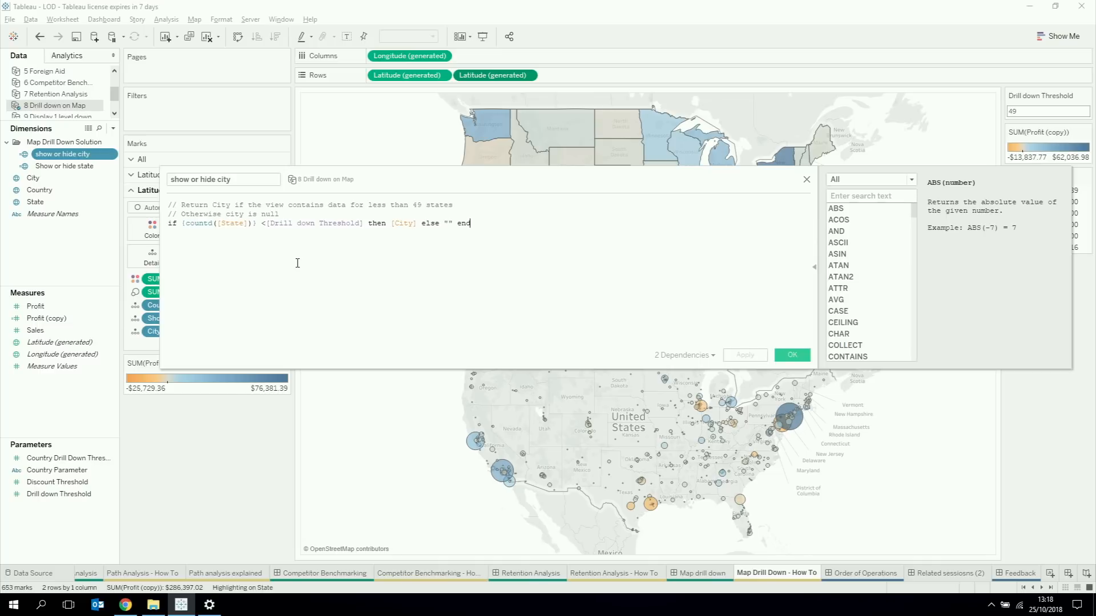
{"action": "scroll", "coordinate": [298, 263], "scroll_direction": "up", "scroll_amount": 4, "text": "ctrl"}
{"action": "scroll", "coordinate": [298, 263], "scroll_direction": "up", "scroll_amount": 1, "text": "ctrl"}
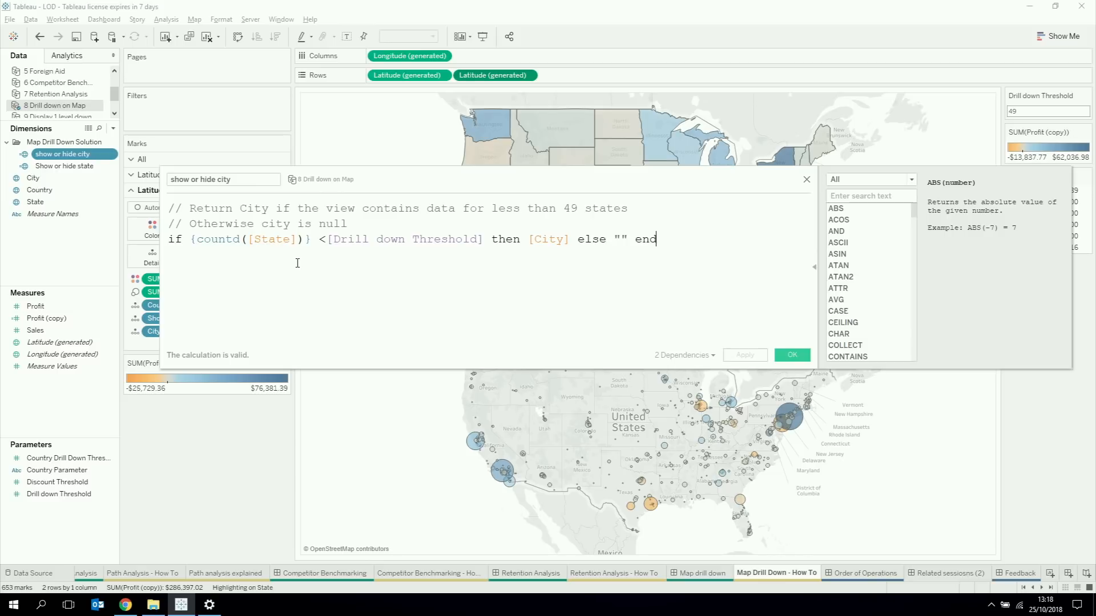
{"action": "left_click", "coordinate": [777, 354]}
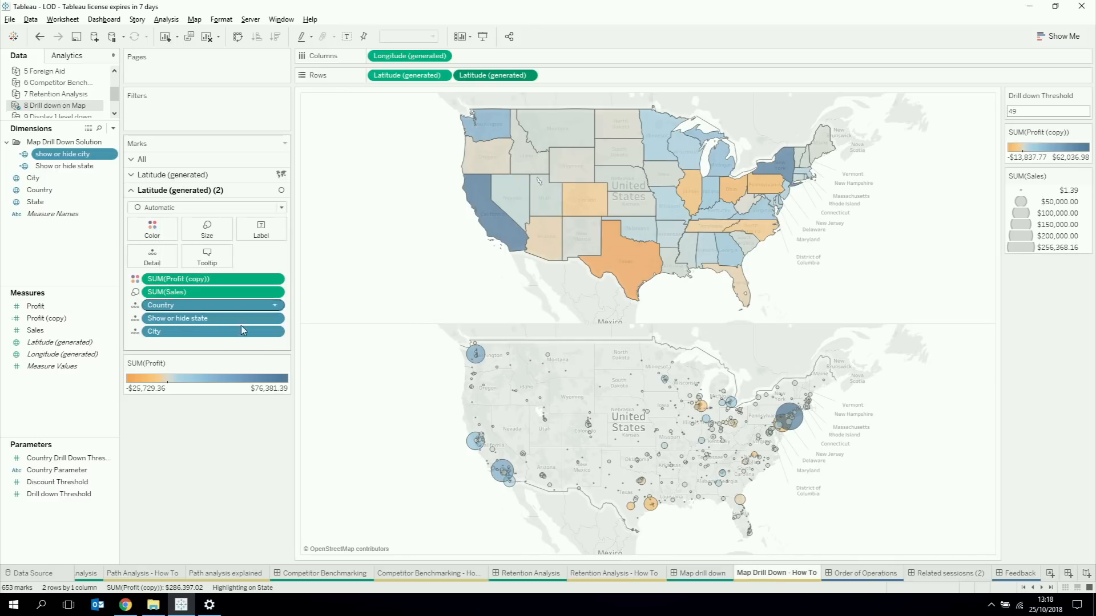
Step: Replace State with Show or hide state in the marks of the first latitude layer
{"action": "left_click", "coordinate": [411, 81]}
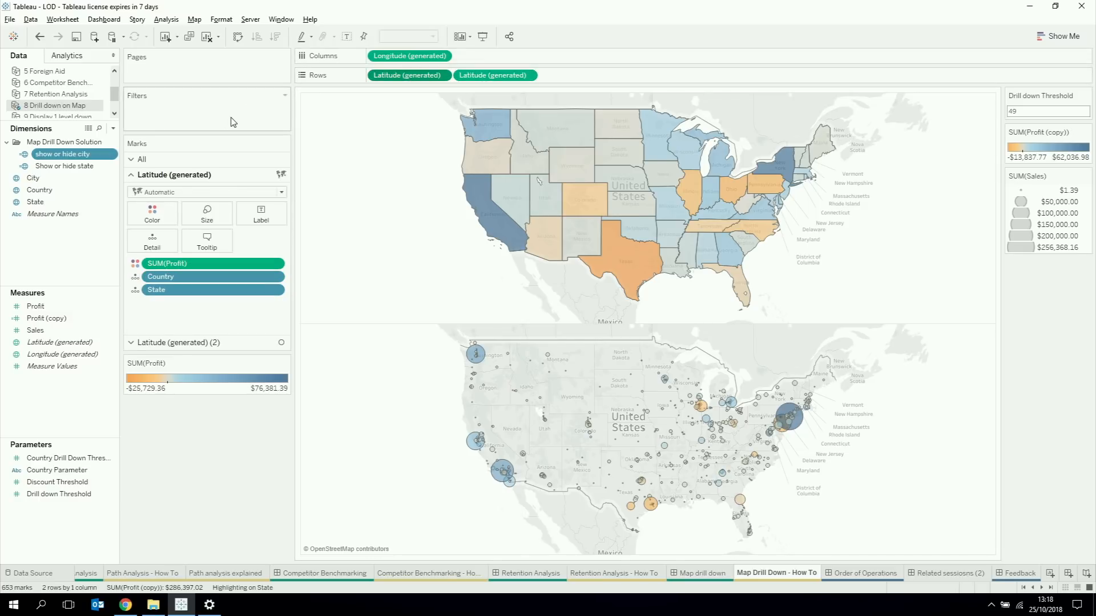
{"action": "left_click", "coordinate": [94, 167]}
{"action": "left_click_drag", "start_coordinate": [94, 170], "coordinate": [199, 292]}
Step: In the second latitude layer's marks, replace Show or hide state with State and City with show or hide city
{"action": "left_click", "coordinate": [492, 76]}
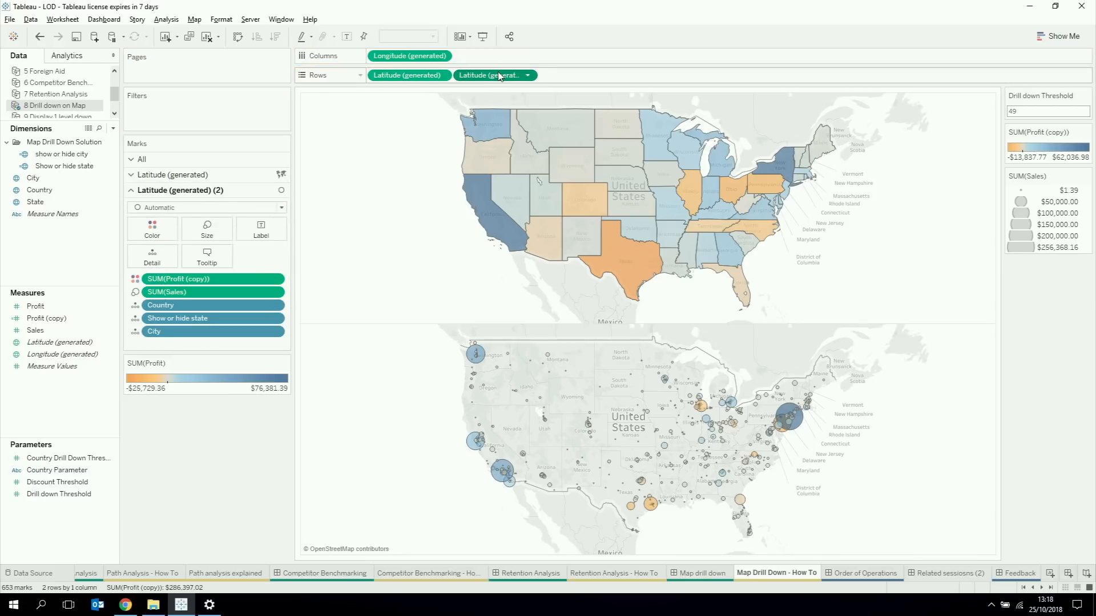
{"action": "left_click", "coordinate": [37, 203]}
{"action": "left_click_drag", "start_coordinate": [39, 211], "coordinate": [183, 323]}
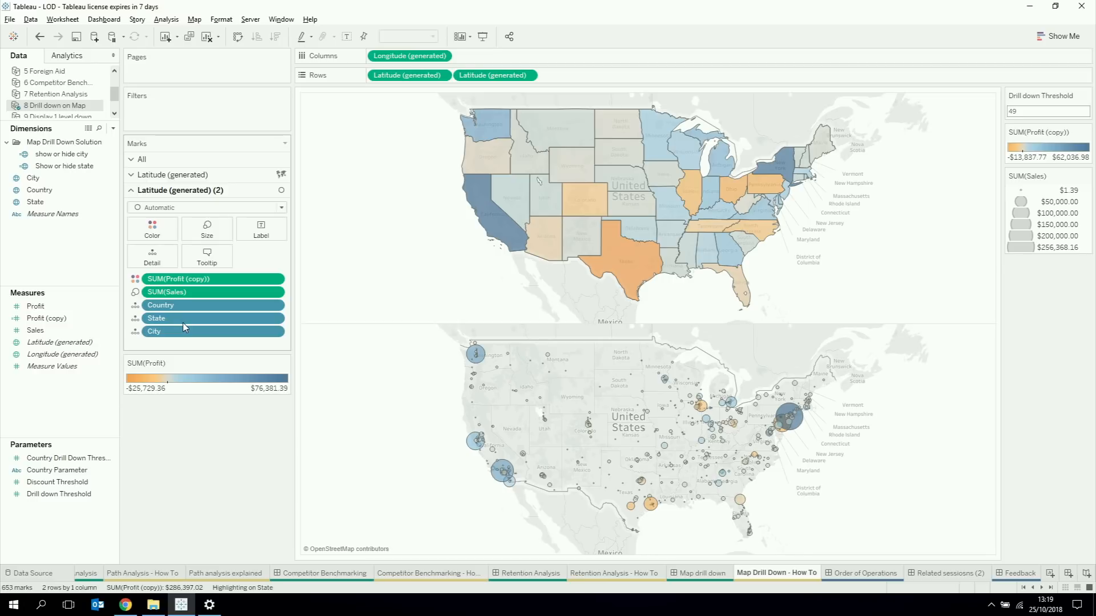
{"action": "left_click_drag", "start_coordinate": [62, 155], "coordinate": [167, 339]}
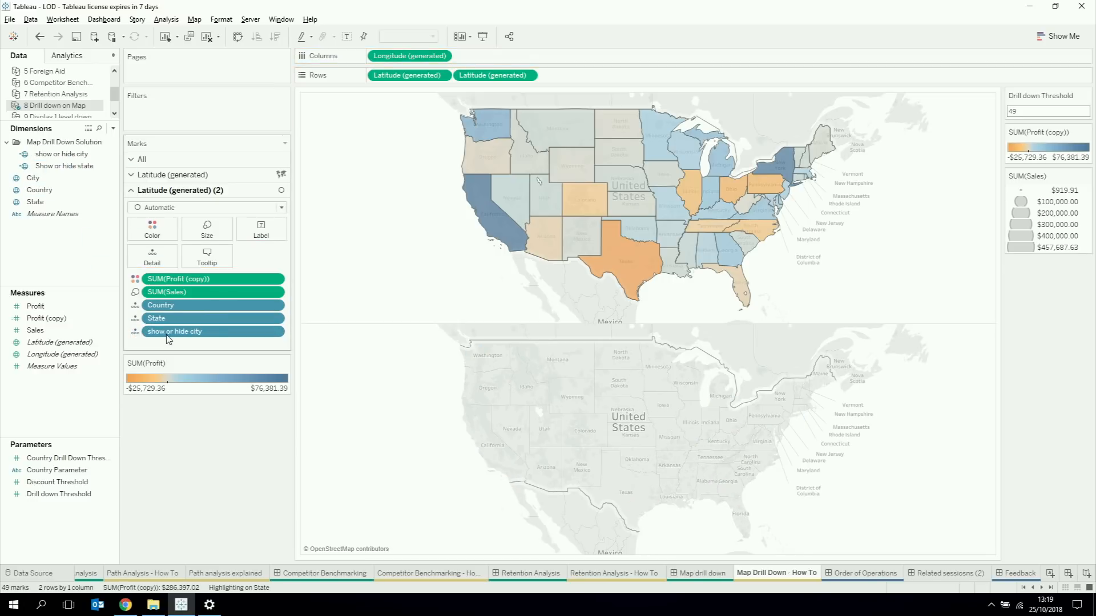
Step: Keep only Louisiana on the upper state map and add its Inclusions filter to context
{"action": "left_click", "coordinate": [671, 263]}
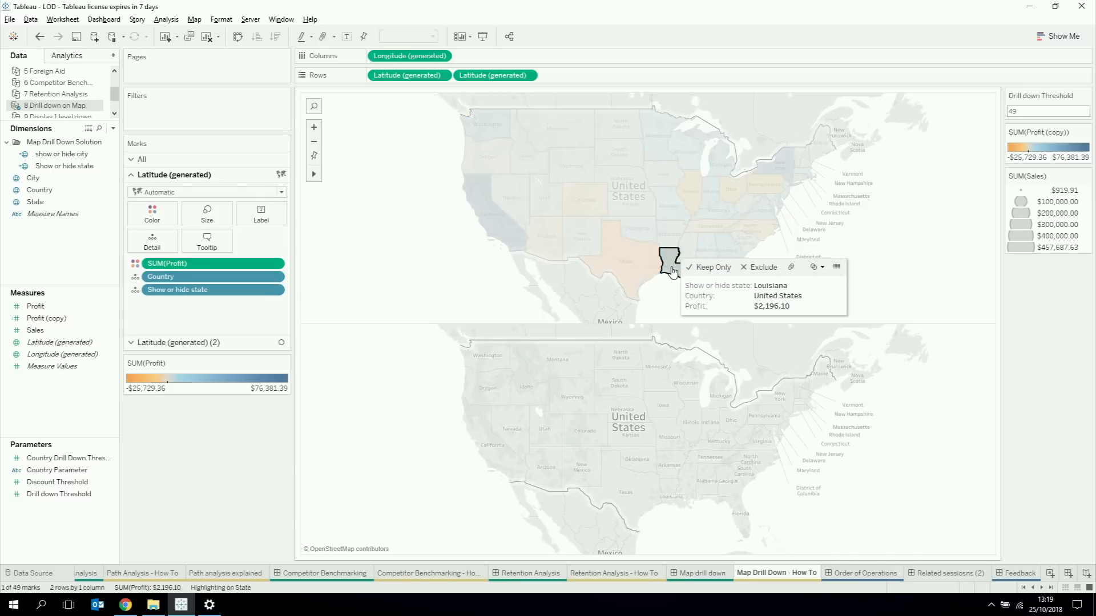
{"action": "left_click", "coordinate": [702, 268]}
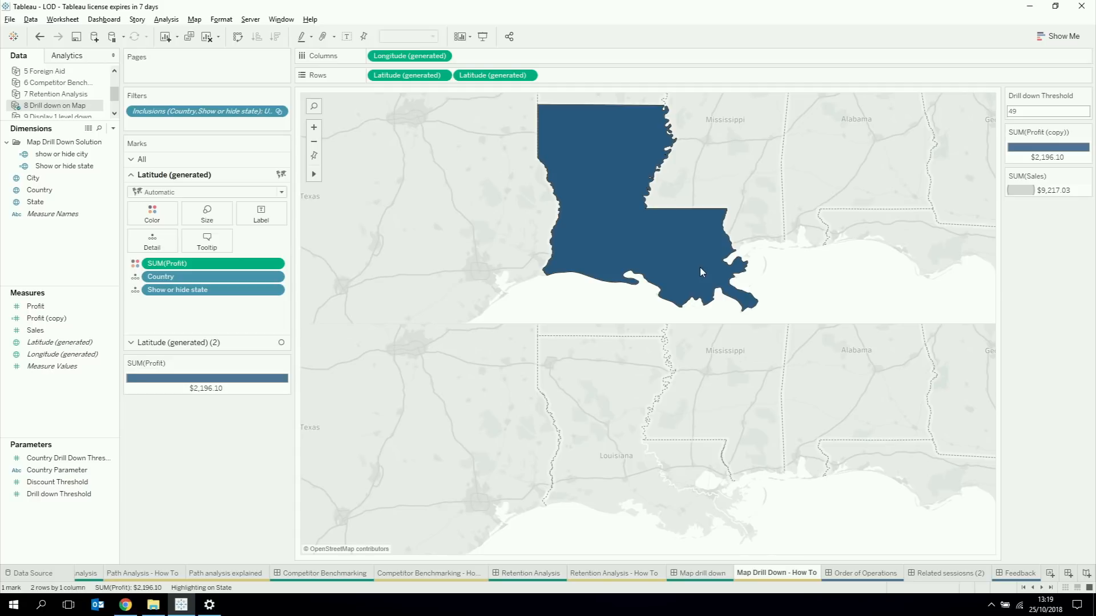
{"action": "right_click", "coordinate": [207, 116]}
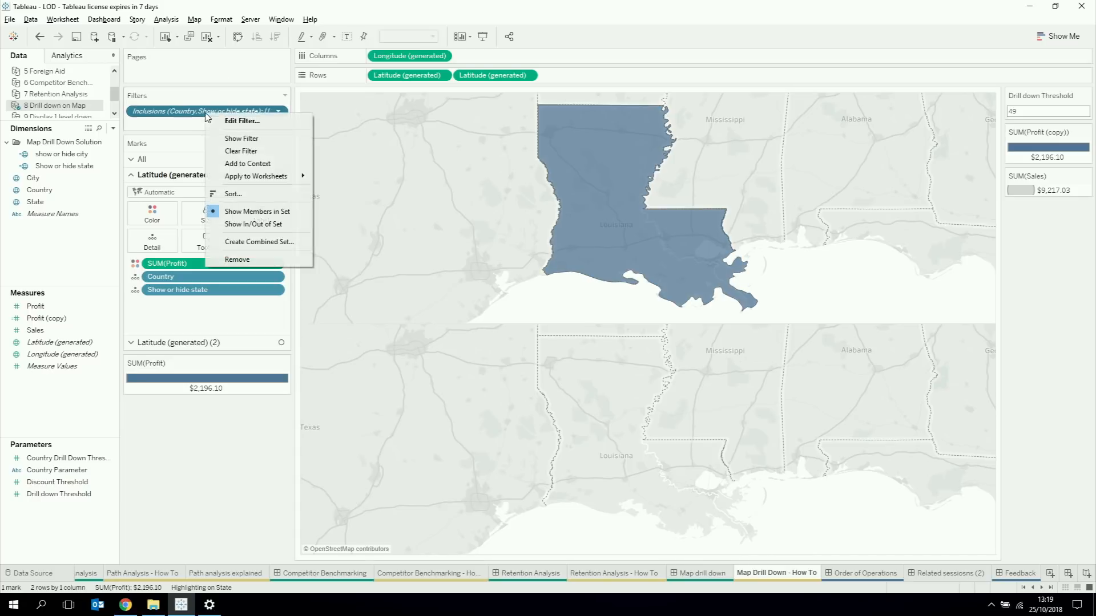
{"action": "left_click", "coordinate": [237, 163]}
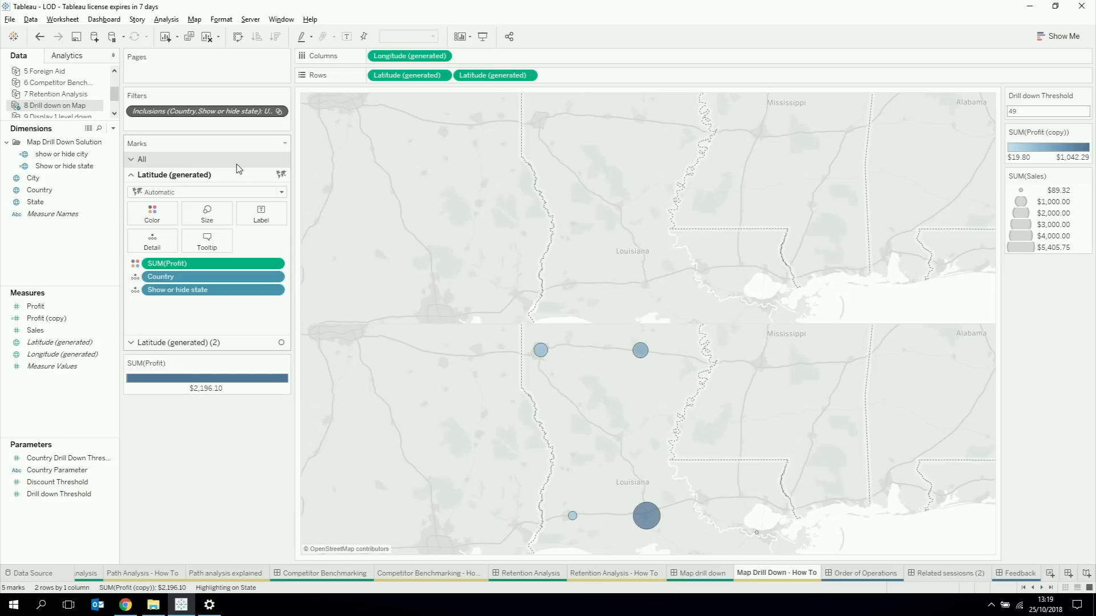
Step: Combine the two latitude layers into a single dual-axis map
{"action": "right_click", "coordinate": [490, 76]}
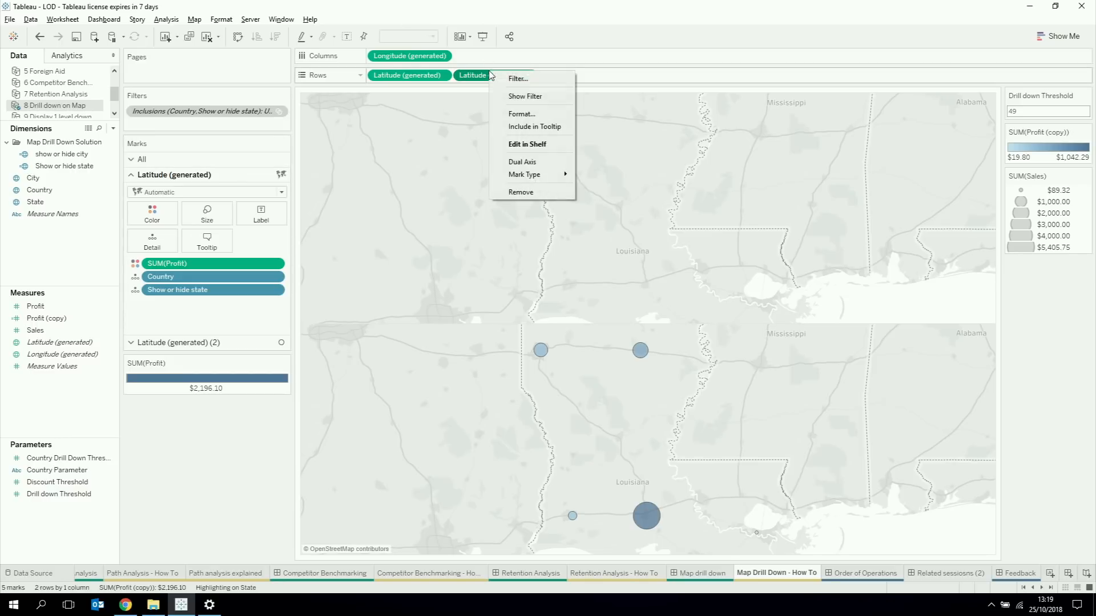
{"action": "left_click", "coordinate": [502, 162]}
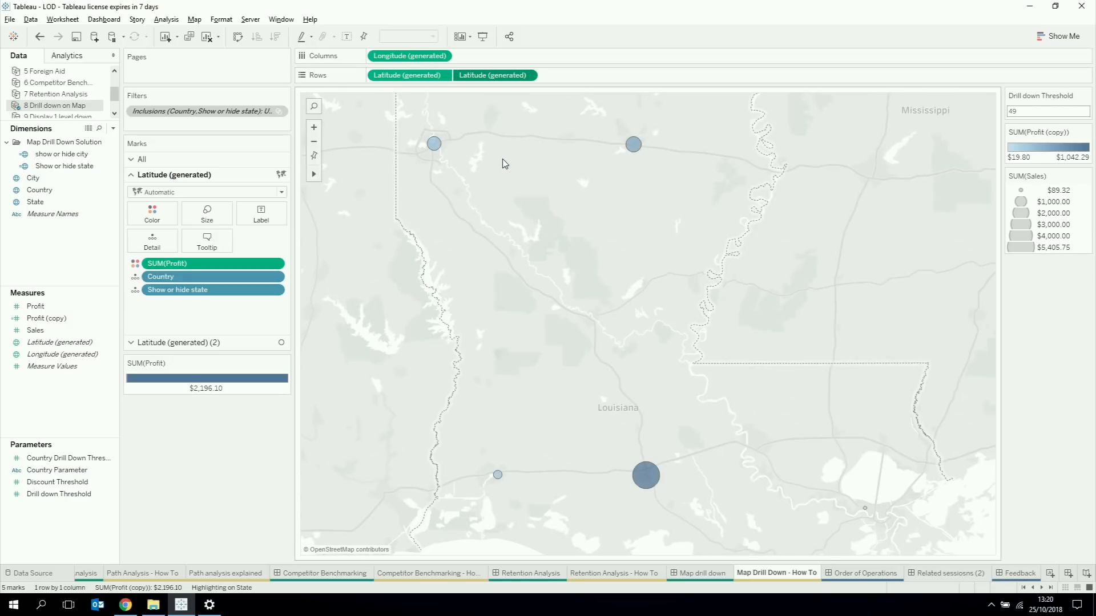
Step: Show the Inclusions filter beside the map and set it to (All)
{"action": "right_click", "coordinate": [239, 112]}
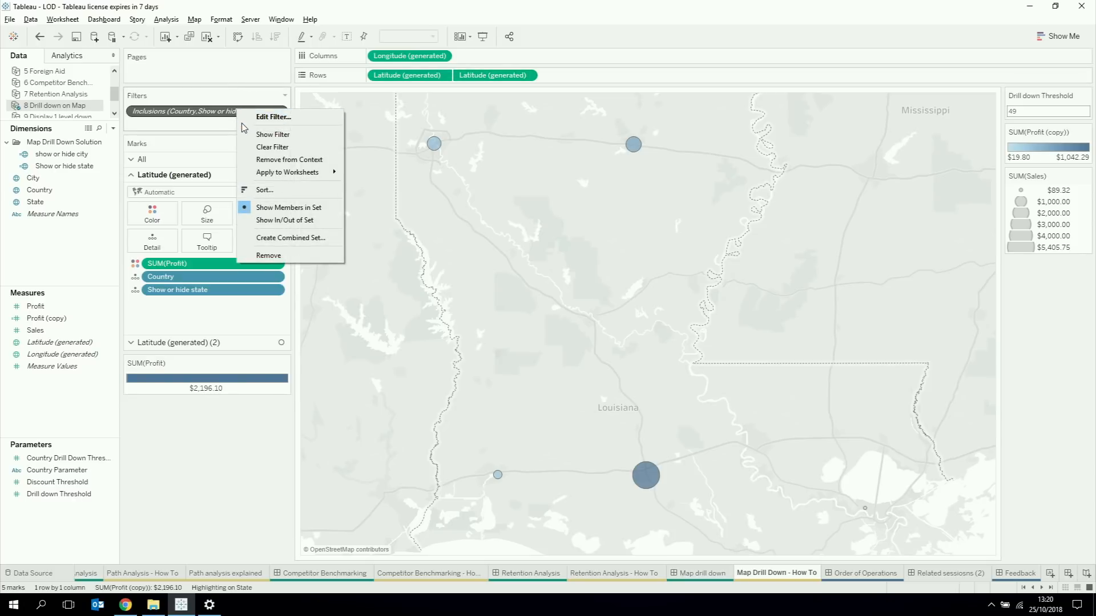
{"action": "left_click", "coordinate": [273, 136]}
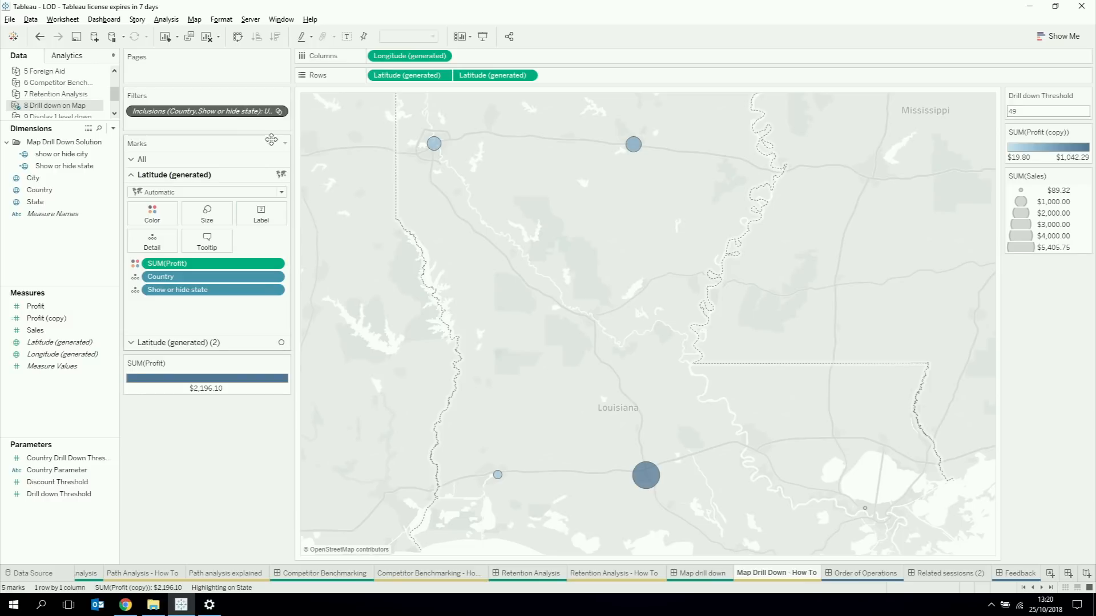
{"action": "left_click", "coordinate": [1013, 112]}
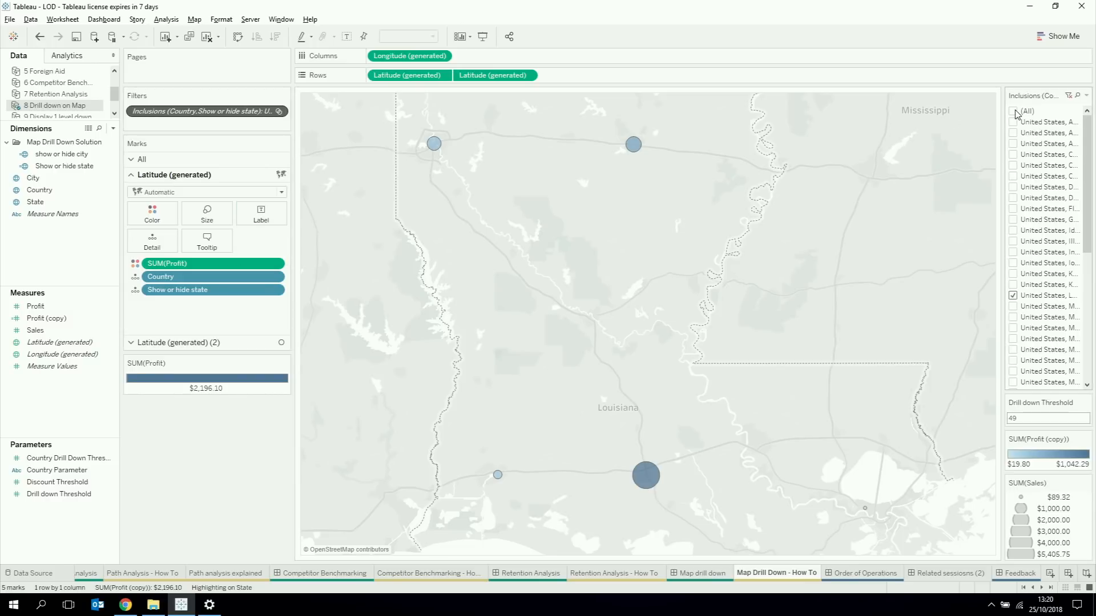
Step: Select California on the full state map
{"action": "left_click", "coordinate": [415, 341]}
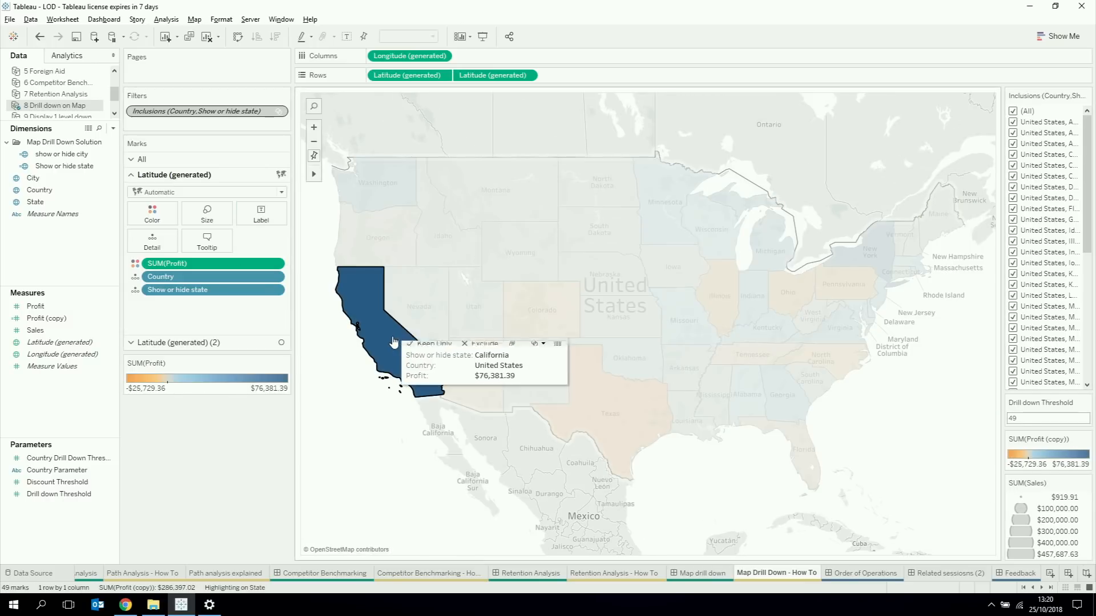